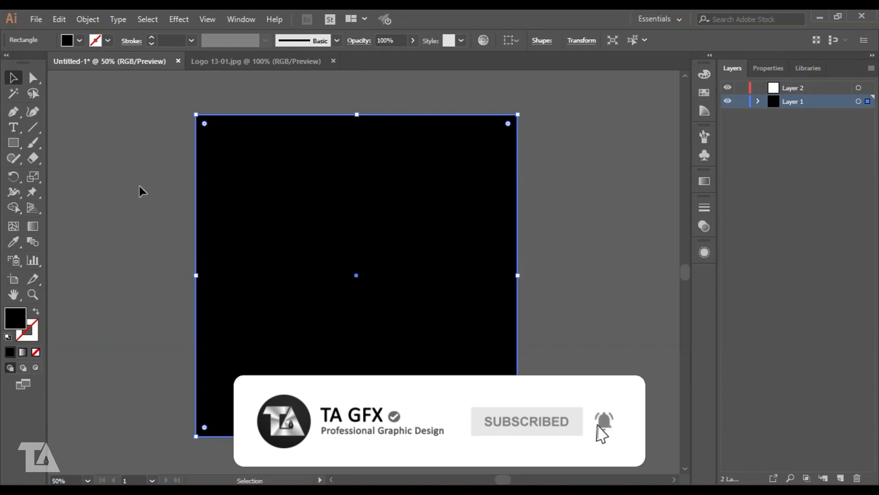
- On Layer 2, place placeholder text on the black square, scale it to about 93 pt and fill it white
click(791, 85)
click(13, 127)
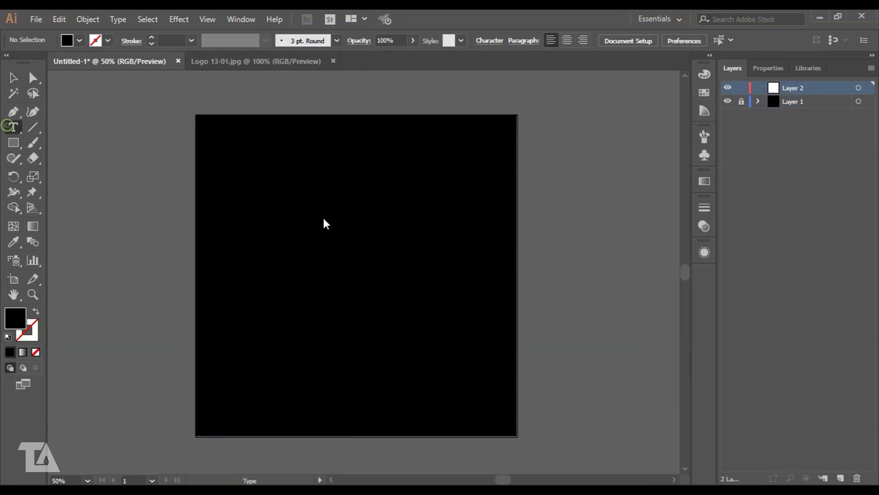
click(280, 219)
drag(307, 225, 372, 284)
double_click(15, 317)
click(575, 172)
click(548, 254)
click(379, 245)
click(455, 235)
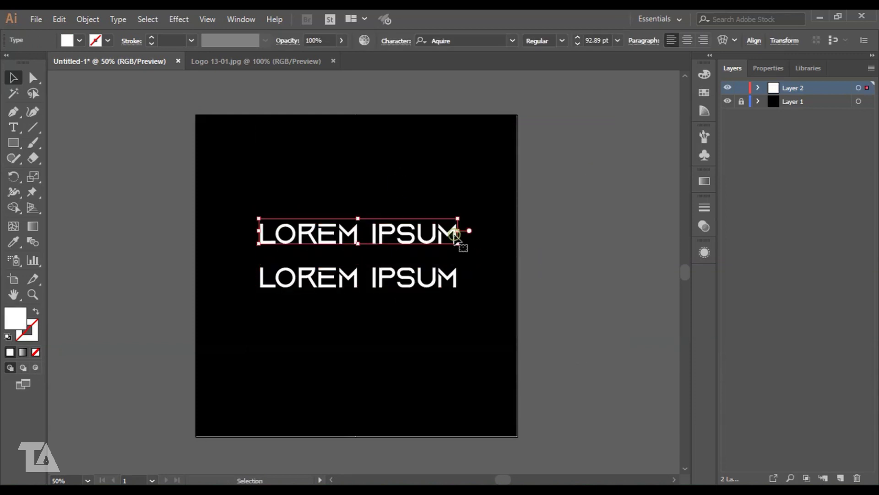
click(588, 260)
key(ctrl+a)
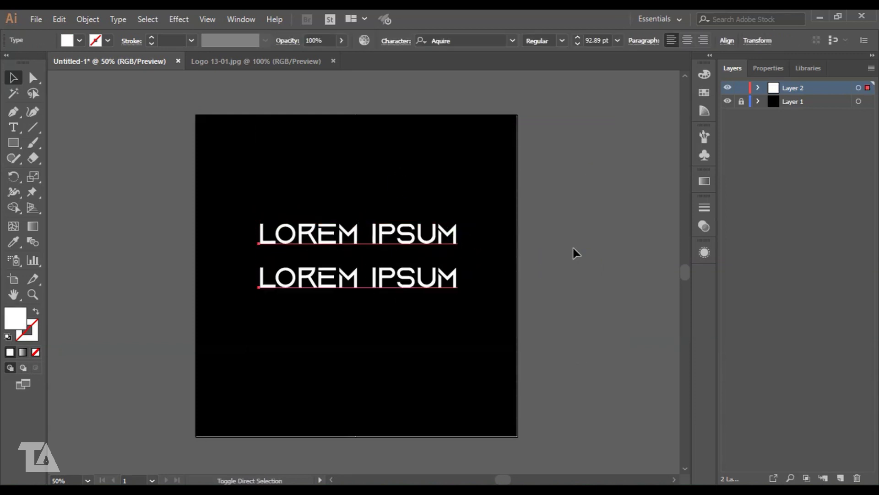
click(574, 252)
double_click(377, 238)
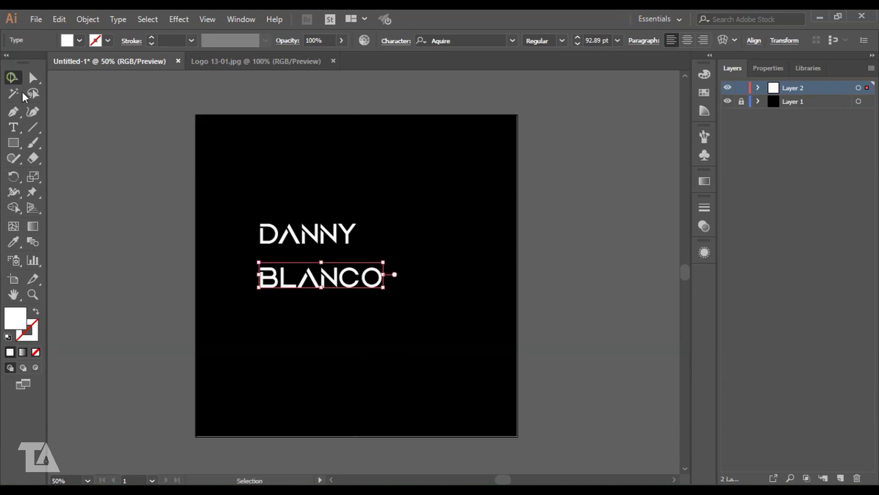
click(229, 192)
drag(268, 231, 285, 237)
click(233, 185)
drag(233, 185, 366, 298)
drag(339, 285, 482, 318)
click(410, 180)
drag(396, 218, 397, 234)
click(379, 174)
key(ctrl+plus)
key(ctrl+plus)
drag(332, 219, 364, 276)
drag(392, 250, 358, 250)
click(293, 169)
- Select both words and expand the text into outline shapes with Object > Expand
drag(600, 444, 600, 445)
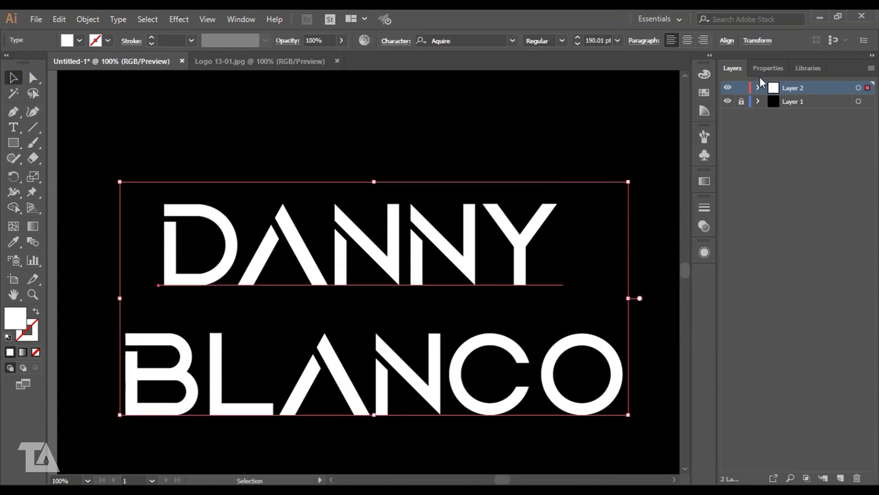
click(76, 19)
click(141, 141)
click(412, 324)
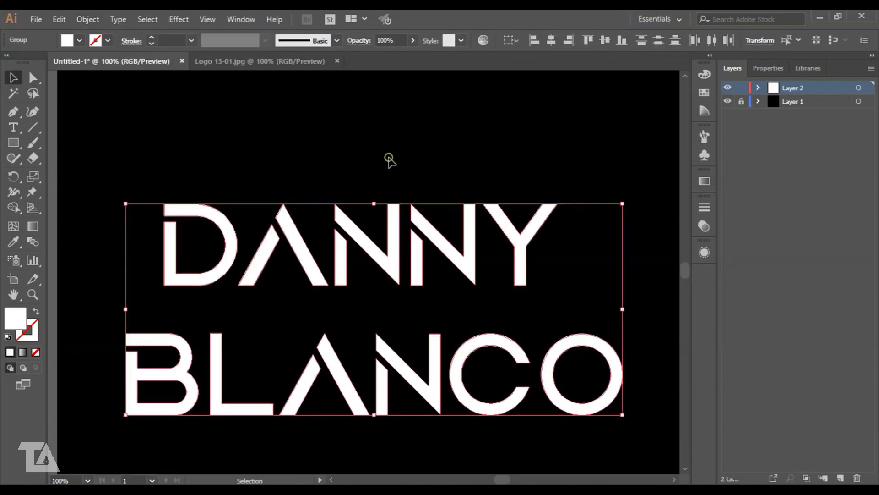
- With Direct Selection at 200%, close the stencil notches in DANNY's D and A
click(392, 174)
key(a)
key(ctrl+plus)
key(ctrl+plus)
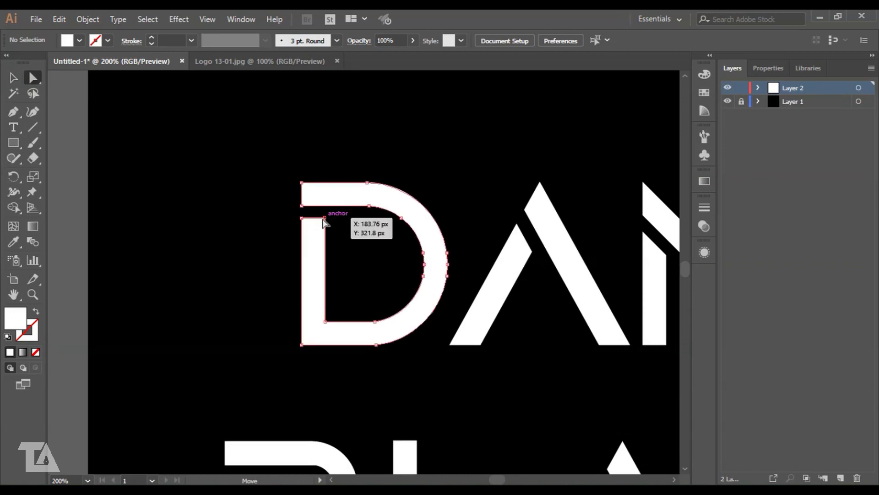
drag(323, 220, 304, 218)
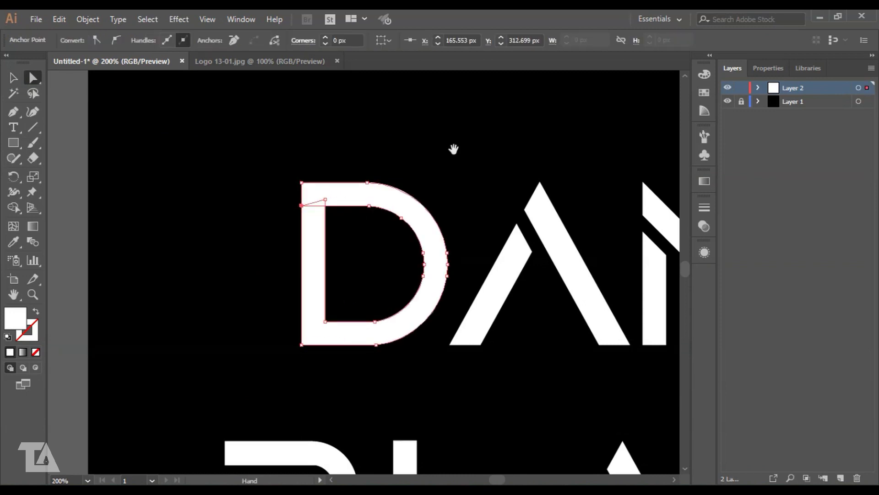
drag(453, 149, 253, 173)
drag(317, 247, 343, 255)
- Close the cuts at the tops of DANNY's two N letters
drag(416, 275, 308, 256)
drag(513, 171, 352, 170)
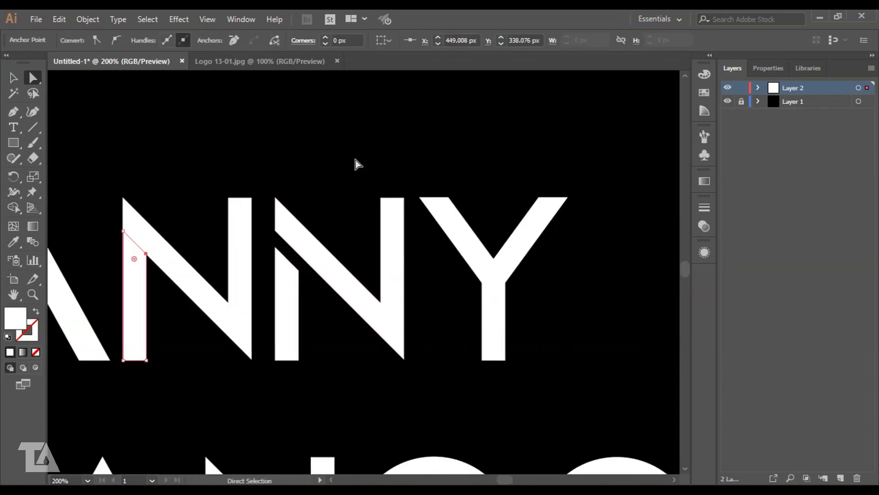
click(357, 160)
drag(276, 248, 300, 255)
click(322, 195)
- Close the notches in BLANCO's B stem, A and N
drag(293, 323, 530, 156)
drag(234, 297, 471, 239)
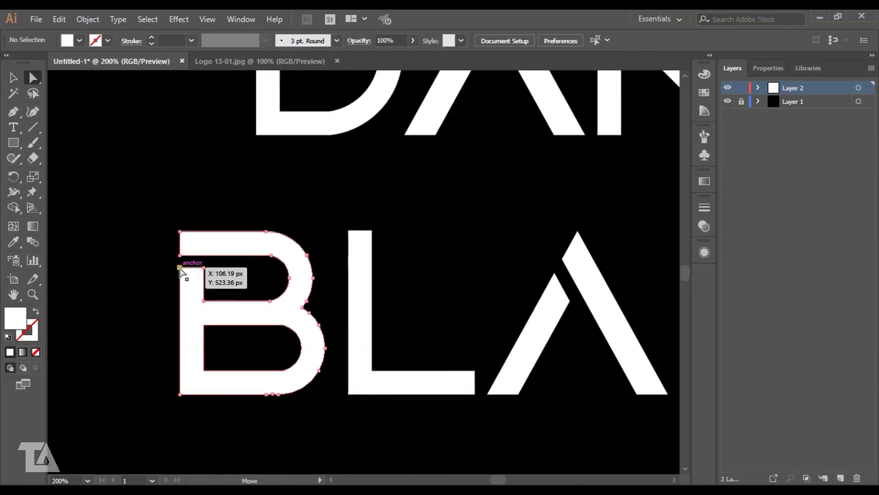
drag(179, 267, 203, 255)
click(502, 225)
drag(509, 222, 180, 265)
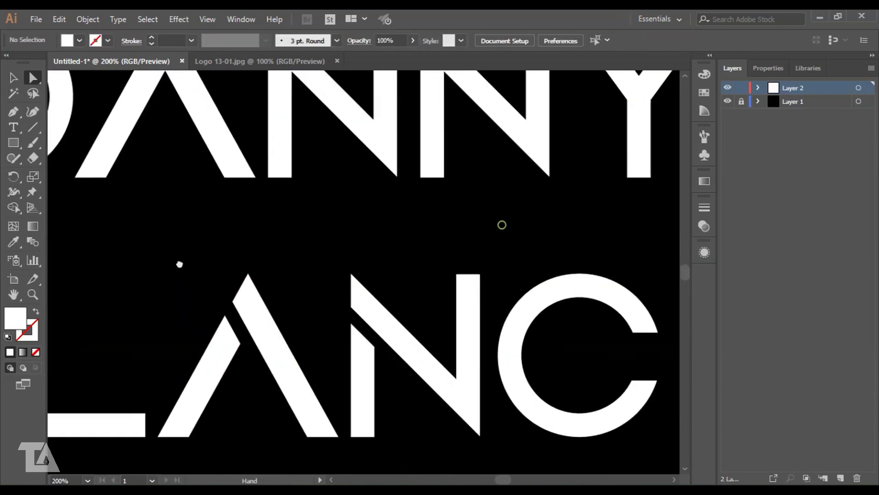
drag(224, 316, 233, 301)
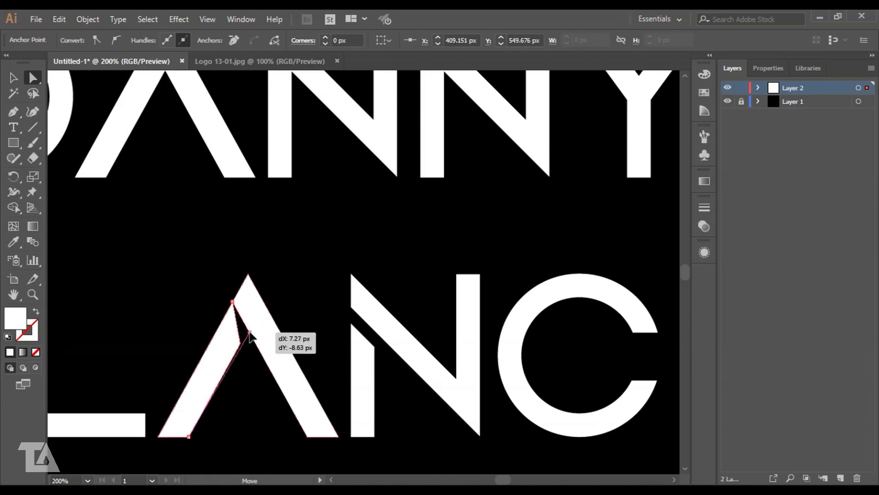
drag(347, 243, 187, 217)
click(190, 225)
click(194, 300)
drag(192, 297, 191, 279)
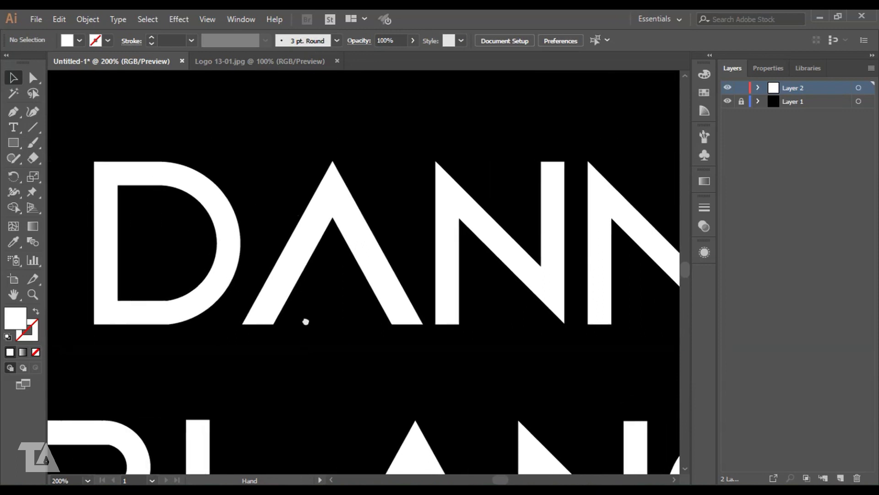
- With Shape Builder, merge the pieces of DANNY's D, A and both Ns into single shapes
click(114, 173)
key(shift+m)
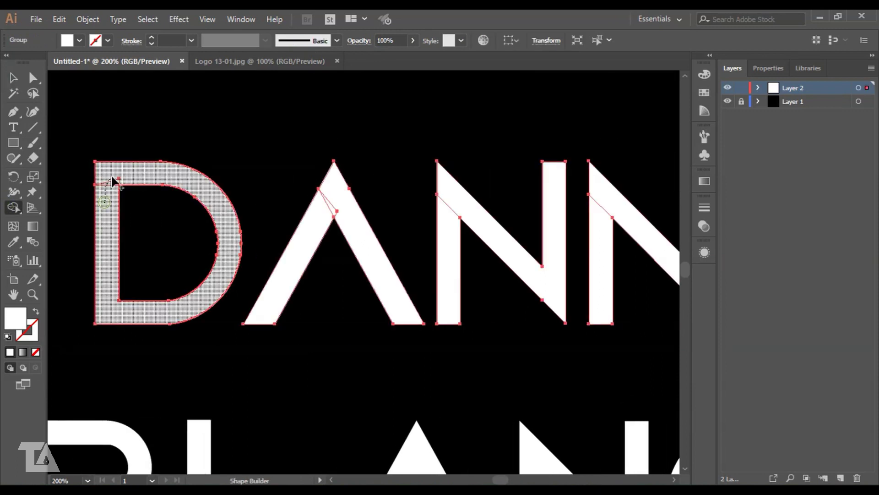
drag(111, 176, 113, 174)
mouse_move(300, 244)
mouse_down()
mouse_move(313, 220)
mouse_move(342, 201)
mouse_up()
drag(478, 261, 216, 305)
drag(190, 289, 190, 240)
drag(335, 283, 340, 237)
drag(329, 364, 504, 207)
drag(230, 381, 369, 239)
- Merge the pieces of BLANCO's B, A and N into single shapes, then zoom out to the whole logo
click(13, 82)
click(79, 211)
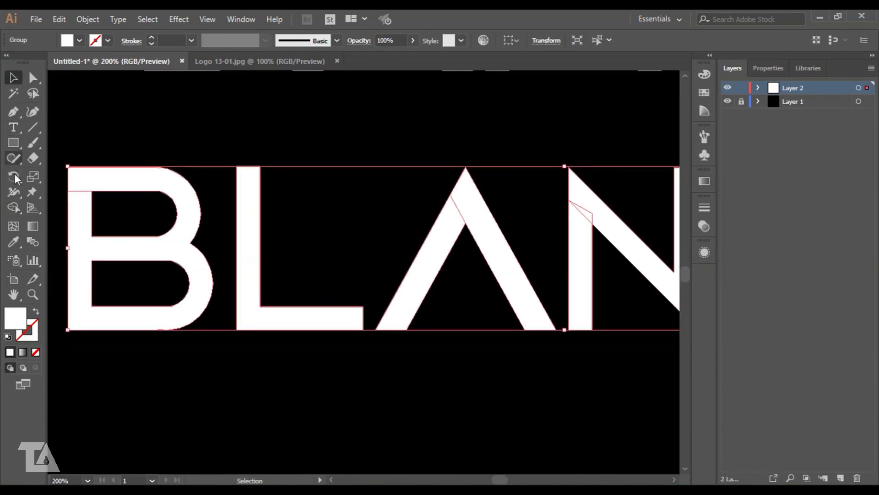
drag(78, 218, 80, 180)
drag(259, 281, 108, 329)
drag(294, 277, 329, 250)
mouse_move(431, 295)
mouse_down()
mouse_move(220, 317)
mouse_move(227, 271)
mouse_up()
drag(290, 315, 296, 322)
click(247, 179)
key(ctrl+1)
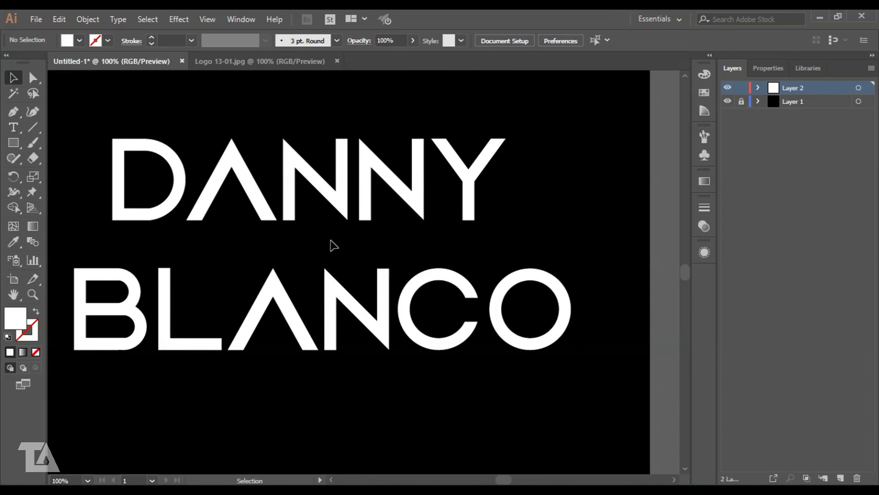
- Move the DANNY letters down and left toward BLANCO
click(321, 181)
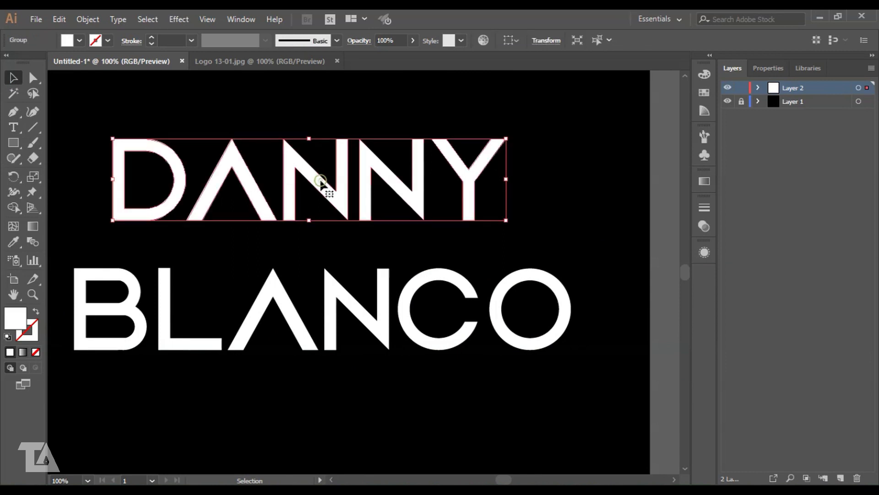
click(624, 210)
click(129, 301)
click(575, 216)
drag(555, 218, 569, 224)
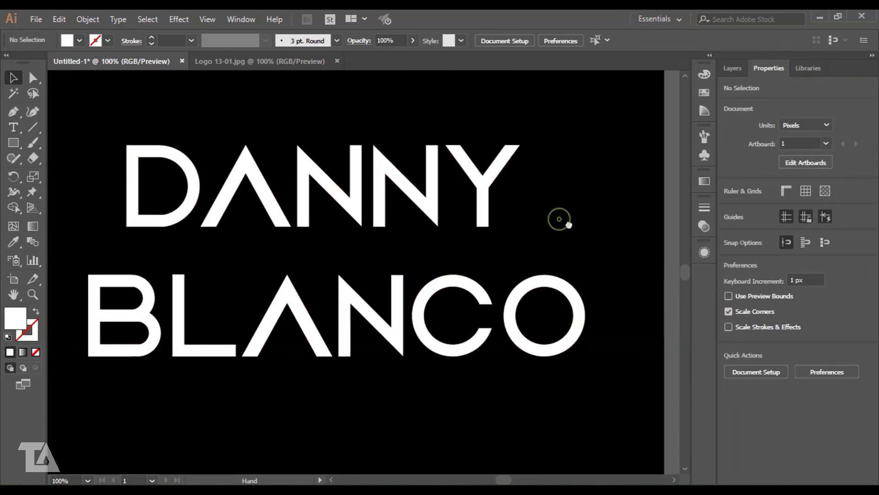
drag(304, 174, 316, 178)
drag(417, 214, 391, 217)
click(446, 165)
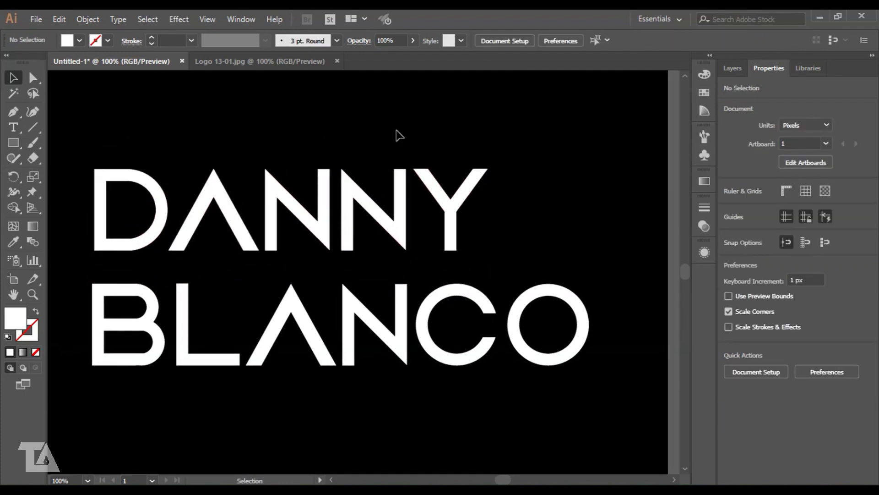
- Slide DANNY's first N onto the second N and shift the A so the D overlaps it
click(156, 183)
click(275, 265)
click(303, 218)
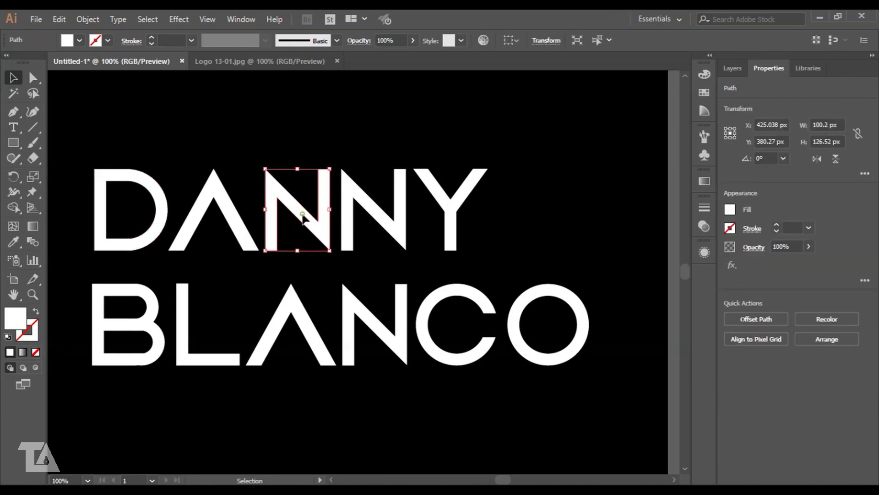
drag(341, 221, 342, 221)
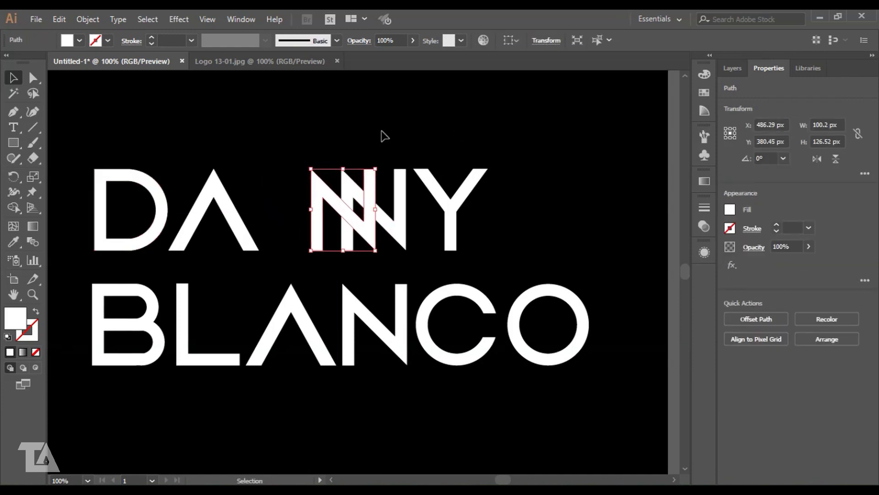
click(383, 135)
drag(233, 218, 251, 202)
click(162, 206)
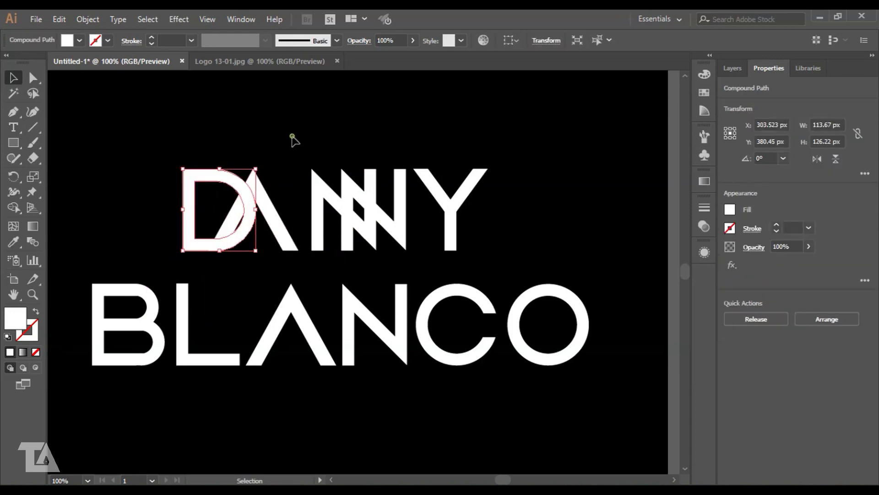
click(302, 145)
drag(138, 128, 273, 215)
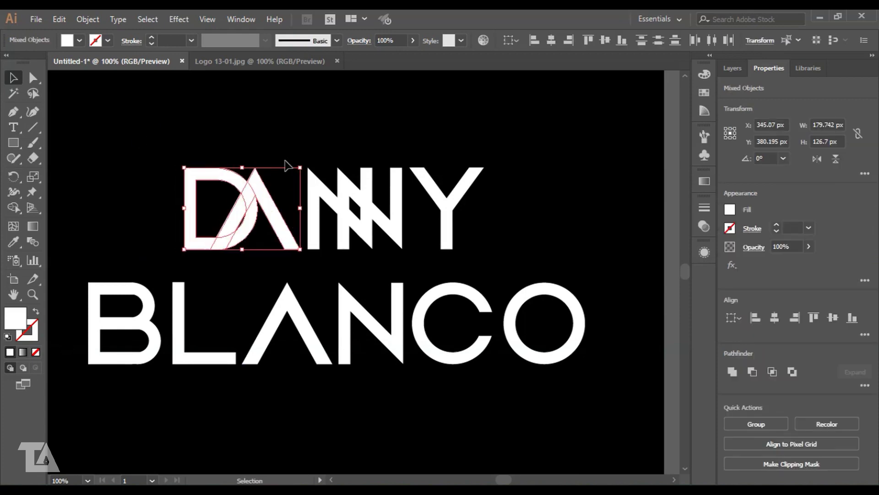
click(289, 158)
- Slide BLANCO's O left over the C and move its N about 83 px right
click(531, 353)
click(538, 198)
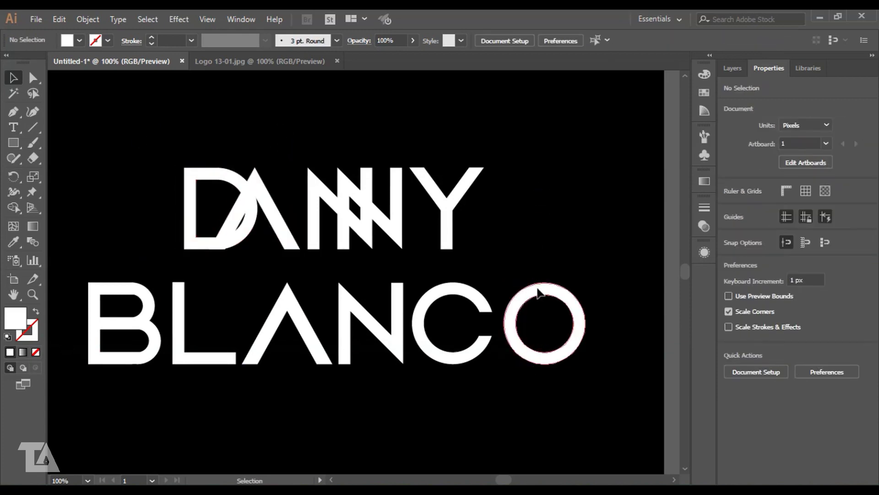
drag(481, 291, 481, 291)
click(535, 238)
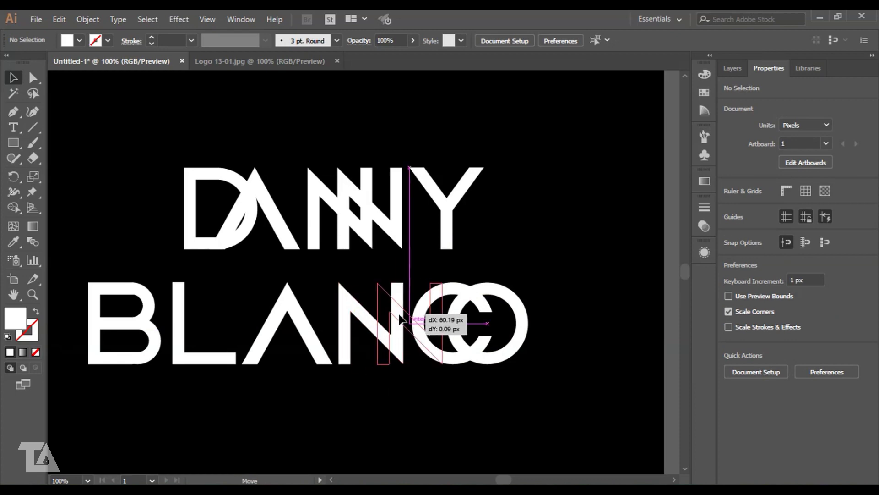
drag(400, 319, 400, 319)
click(453, 394)
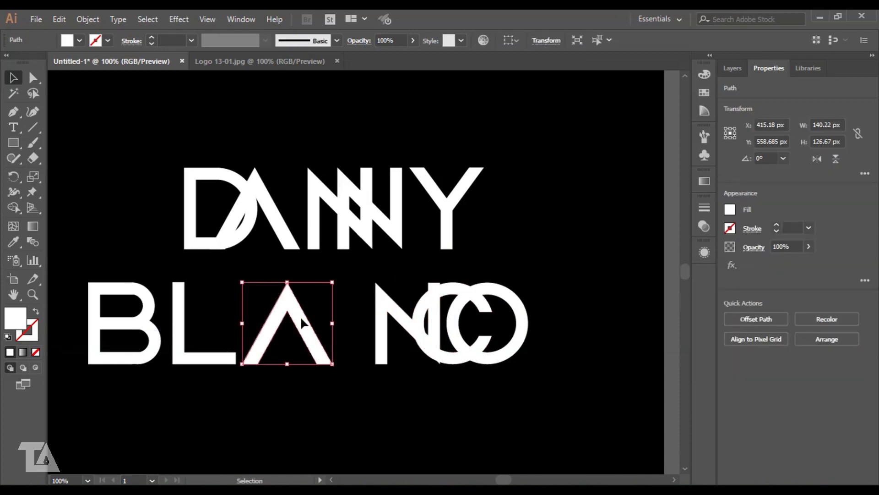
- Move BLANCO's A right and place the BL shape right beside it
drag(320, 322, 359, 323)
click(308, 305)
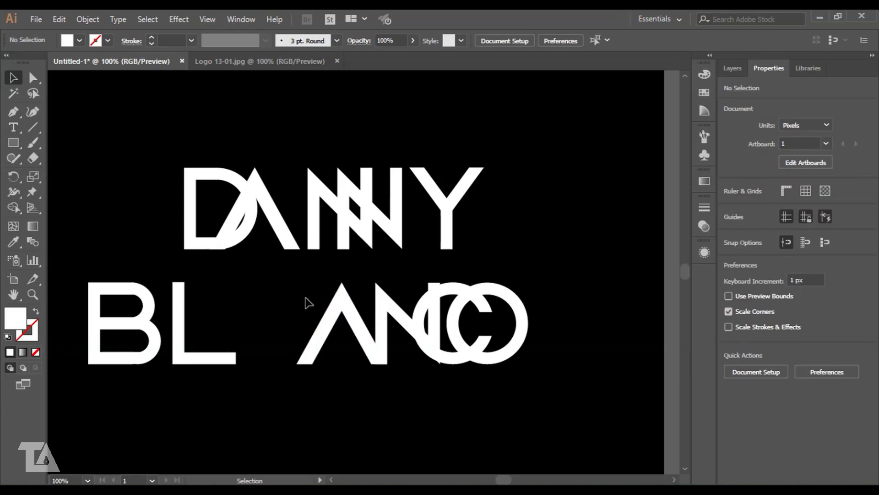
scroll(206, 304, up, 1)
drag(130, 260, 244, 281)
click(321, 294)
scroll(314, 310, up, 1)
scroll(314, 320, right, 1)
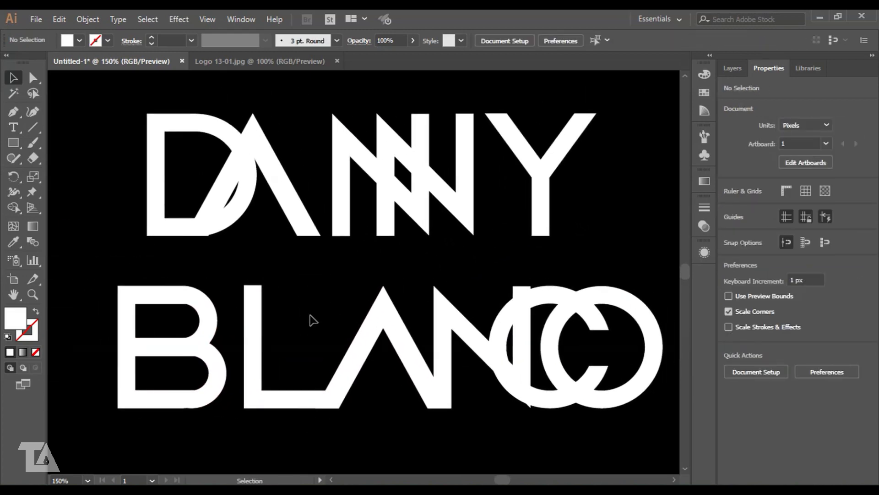
- Move the B about 143 px right, then back left onto its stem
drag(176, 303, 242, 301)
click(354, 283)
scroll(362, 275, up, 4)
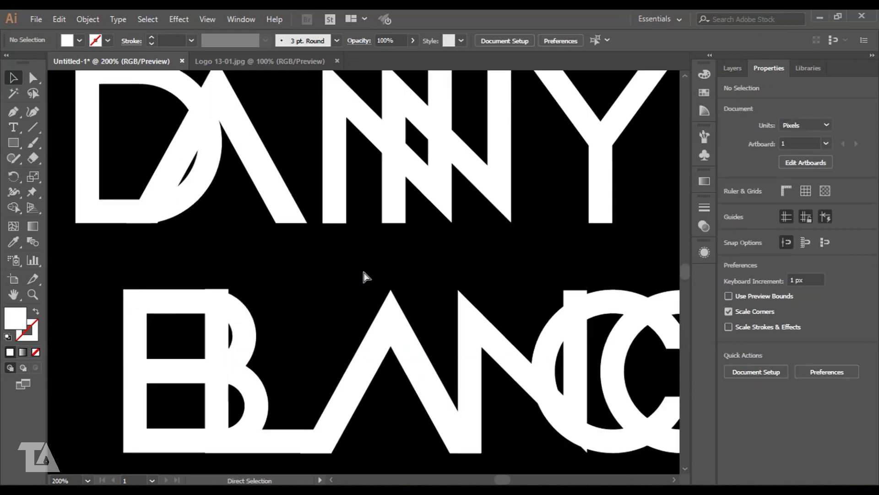
drag(409, 320, 405, 320)
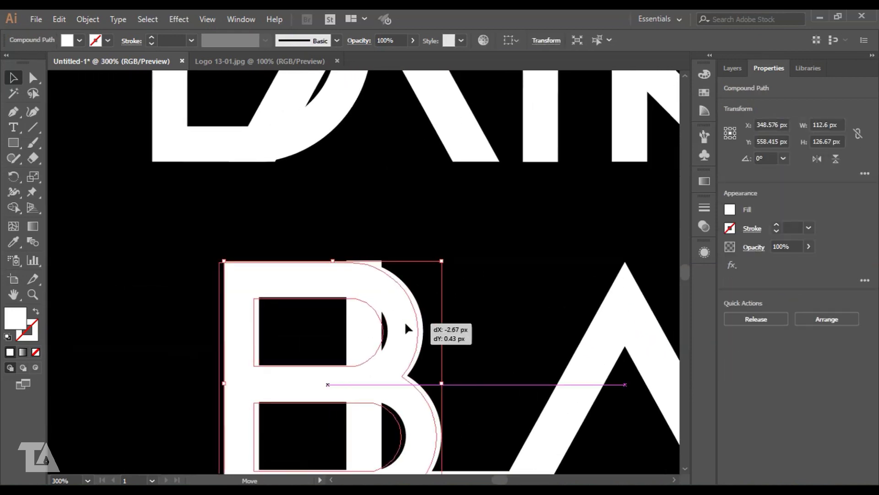
click(471, 273)
drag(375, 295, 318, 268)
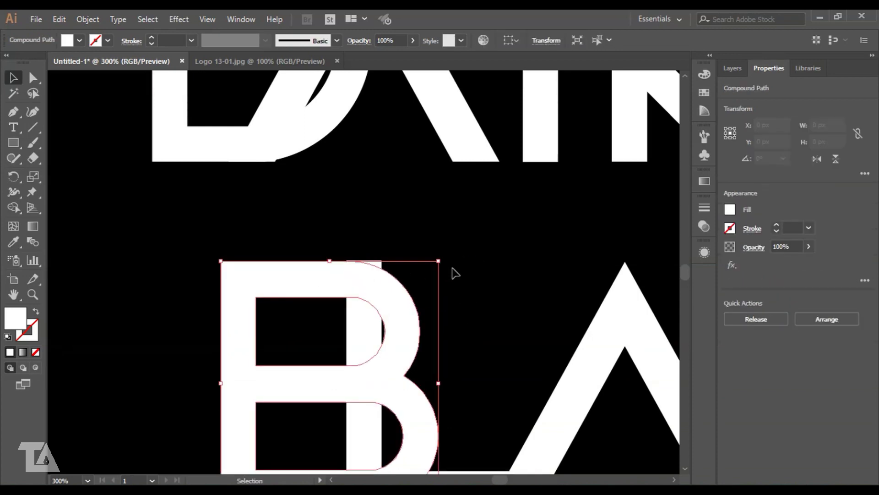
click(454, 273)
scroll(477, 310, down, 2)
- Fine-tune the B against its stem with small nudges, about 2 px
click(283, 231)
click(438, 205)
key(ctrl+plus)
key(ctrl+plus)
key(ctrl+plus)
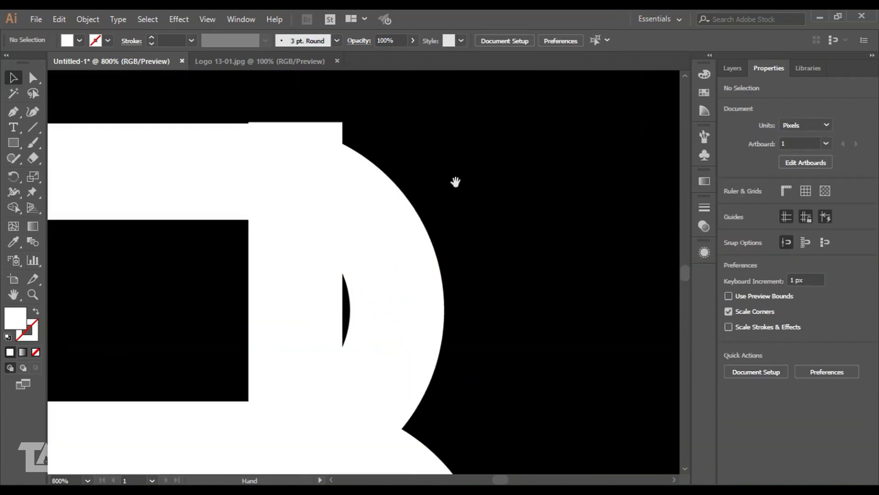
drag(456, 182, 504, 270)
drag(264, 232, 269, 230)
key(Left)
key(Left)
click(585, 202)
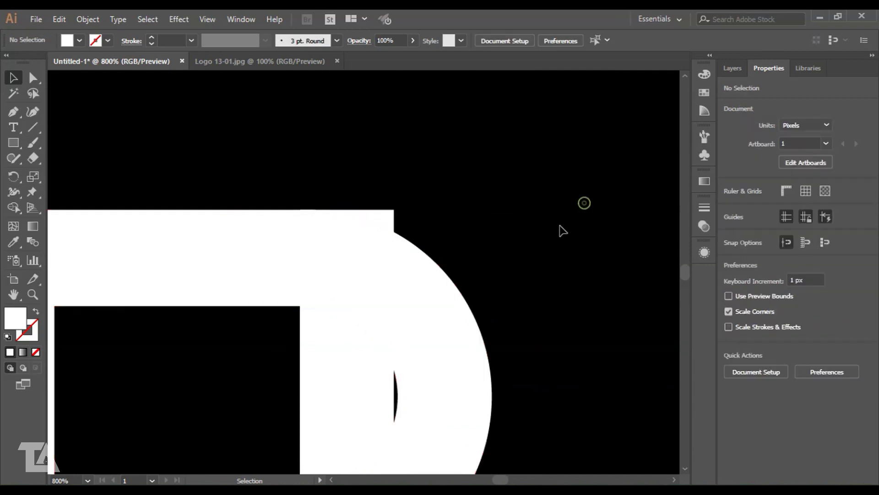
key(ctrl+minus)
key(ctrl+minus)
key(ctrl+minus)
key(ctrl+minus)
key(ctrl+minus)
key(ctrl+plus)
drag(584, 240, 530, 228)
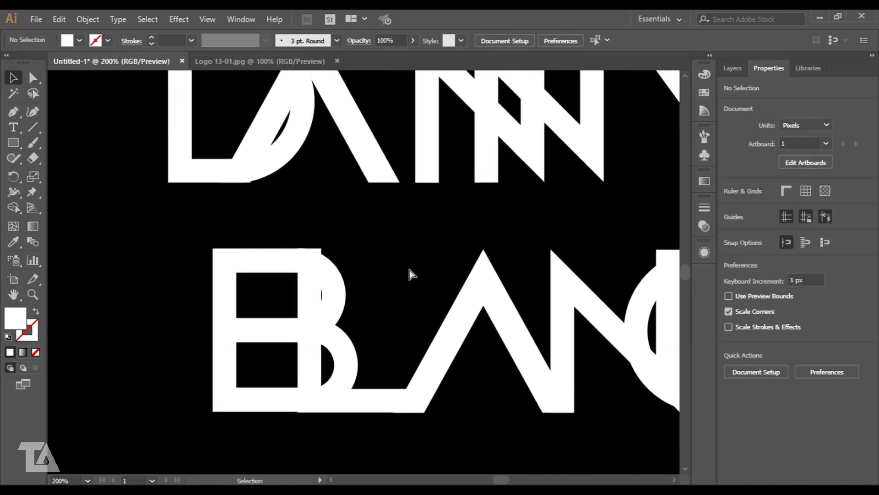
key(ctrl+plus)
key(ctrl+plus)
key(ctrl+plus)
- Nudge the B's vertical stem bar slightly left to align it
click(336, 304)
key(Right)
key(Left)
key(Right)
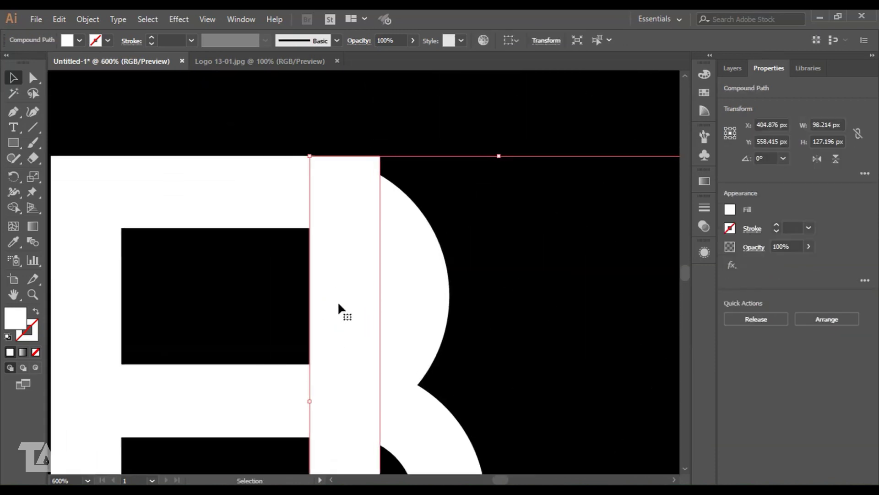
mouse_move(343, 307)
mouse_down()
mouse_move(332, 308)
mouse_move(342, 303)
mouse_up()
click(505, 254)
- Move the two-ring O shape about 20 px right
key(ctrl+minus)
key(ctrl+minus)
key(ctrl+minus)
drag(482, 247, 444, 233)
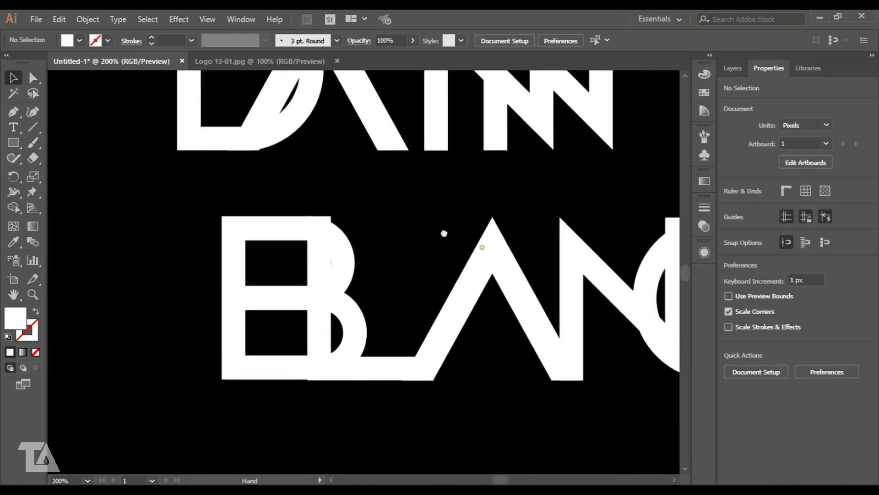
key(ctrl+plus)
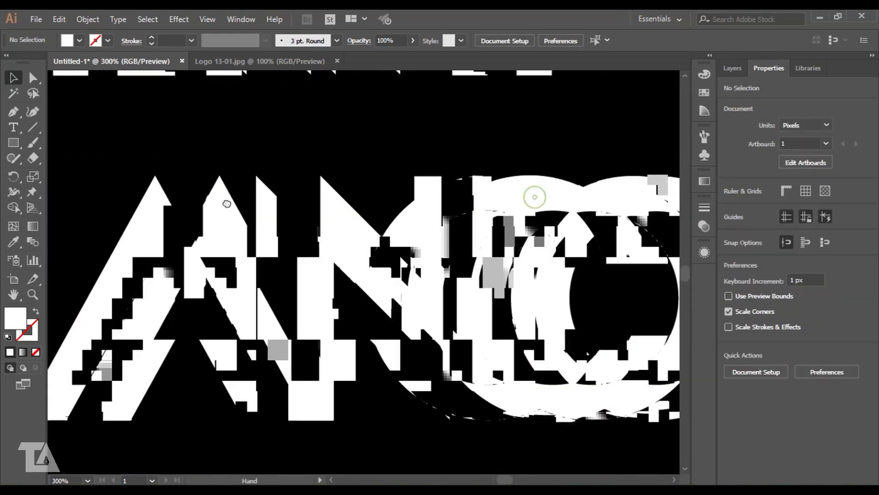
scroll(497, 149, up, 1)
click(416, 273)
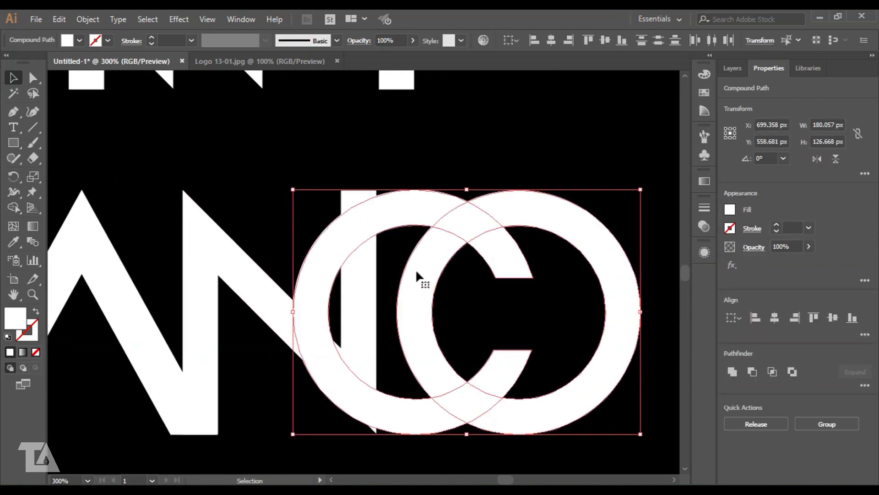
mouse_move(312, 295)
mouse_down()
mouse_move(324, 304)
mouse_move(322, 296)
mouse_up()
click(455, 163)
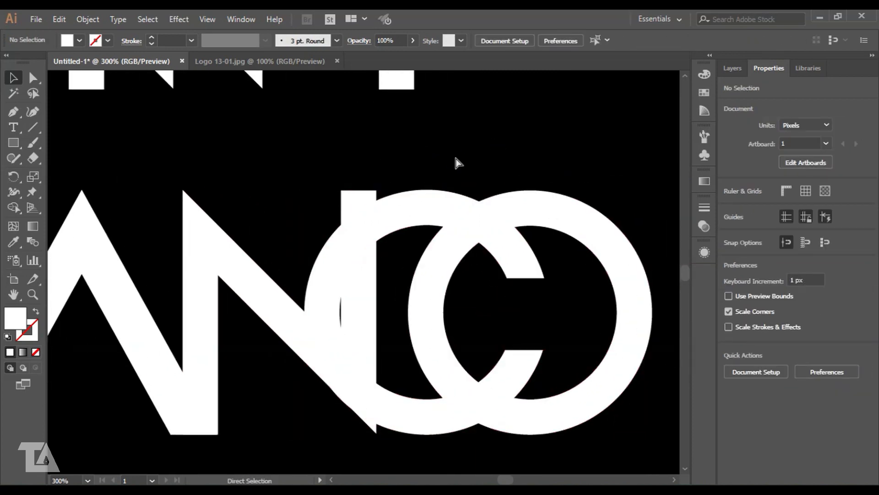
- Shift the second N right, the Y left, and the D and A right together
key(ctrl+minus)
key(ctrl+minus)
drag(244, 167, 283, 279)
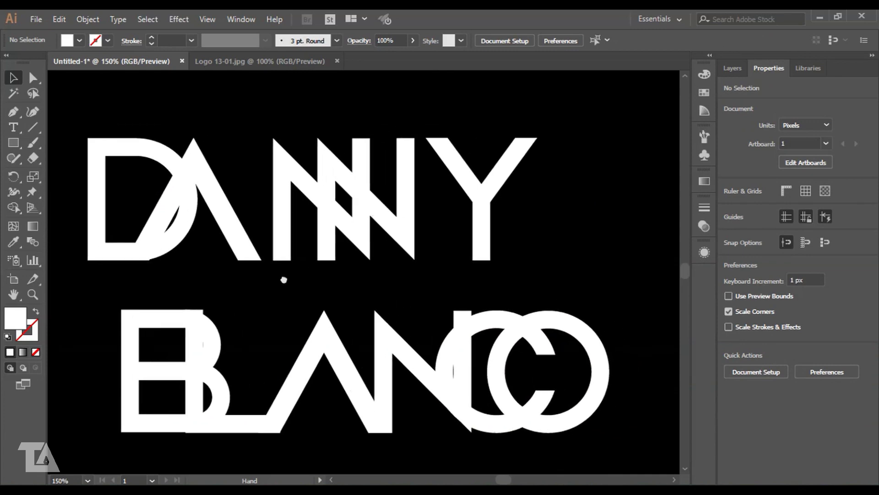
key(ctrl+plus)
key(ctrl+plus)
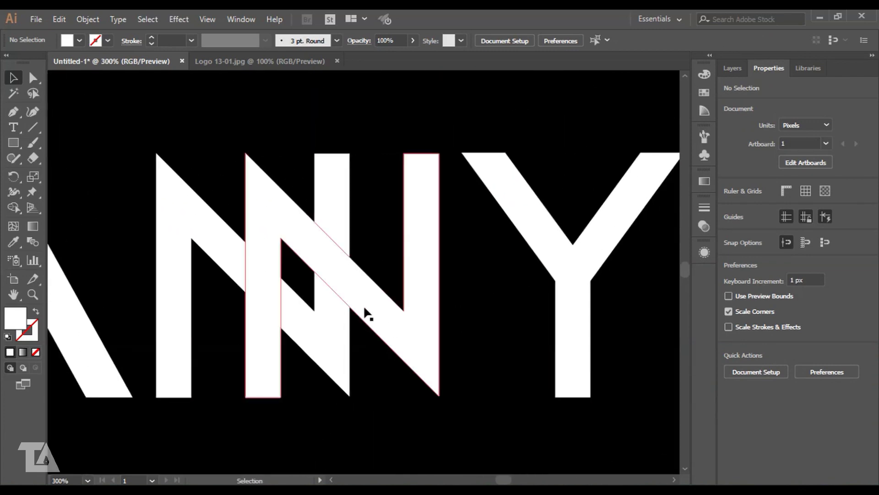
drag(367, 301, 381, 304)
click(485, 281)
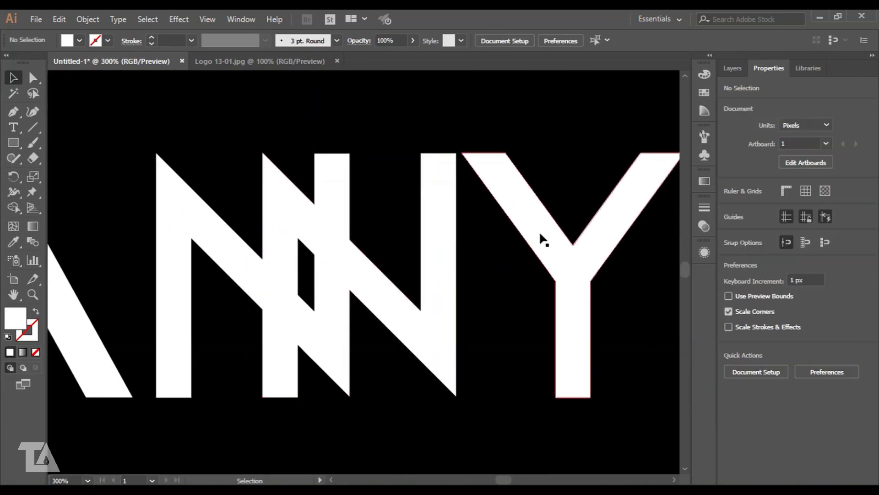
drag(541, 238, 509, 237)
scroll(357, 240, left, 5)
drag(316, 293, 221, 290)
click(419, 156)
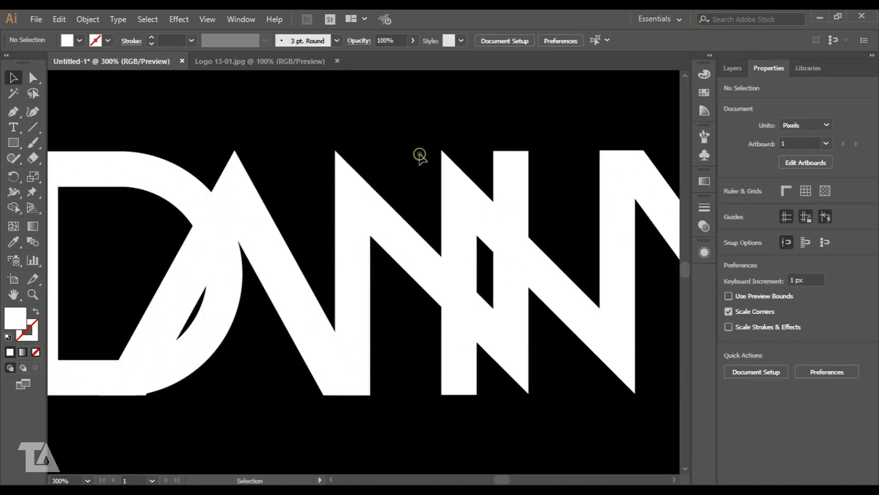
- Shift the Y so it lines up with the N
key(ctrl+minus)
key(ctrl+minus)
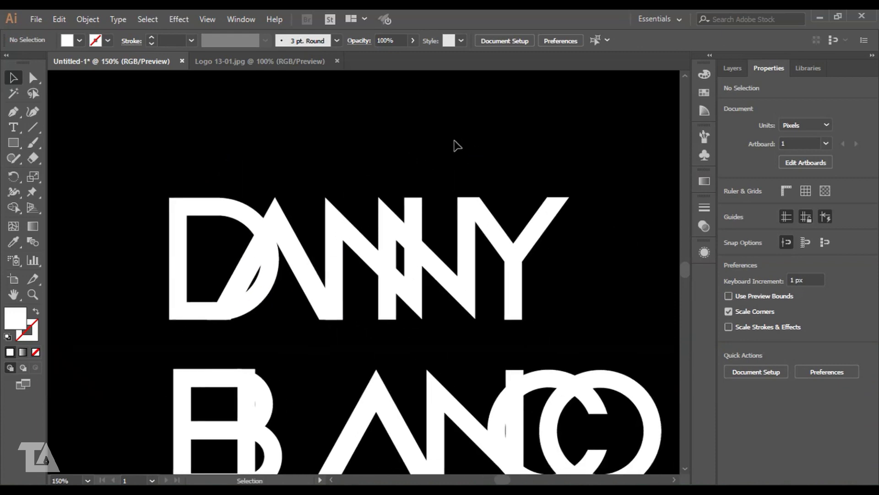
key(ctrl+plus)
key(ctrl+plus)
drag(565, 249, 447, 227)
click(462, 207)
key(ctrl+plus)
key(ctrl+plus)
key(ctrl+plus)
drag(467, 151, 384, 332)
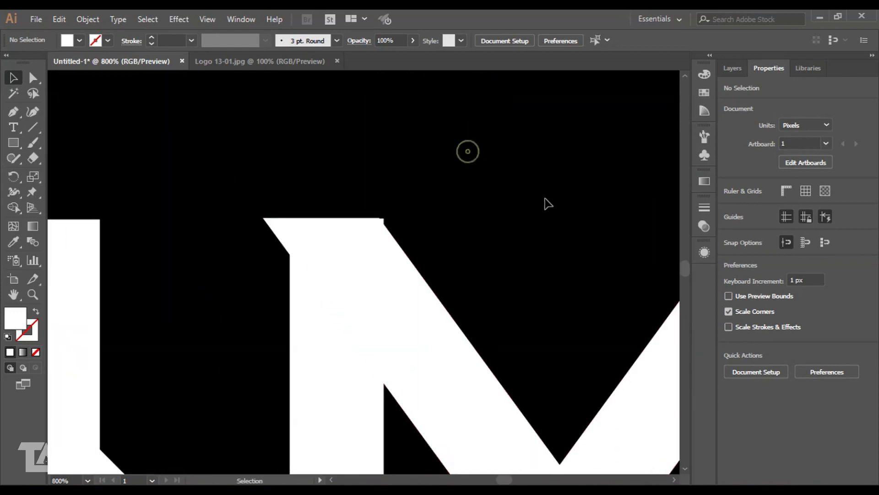
drag(378, 253, 384, 254)
click(487, 229)
- Move the D curve and the A slightly right together
key(ctrl+minus)
key(ctrl+minus)
drag(225, 238, 412, 133)
drag(133, 302, 336, 233)
key(ctrl+plus)
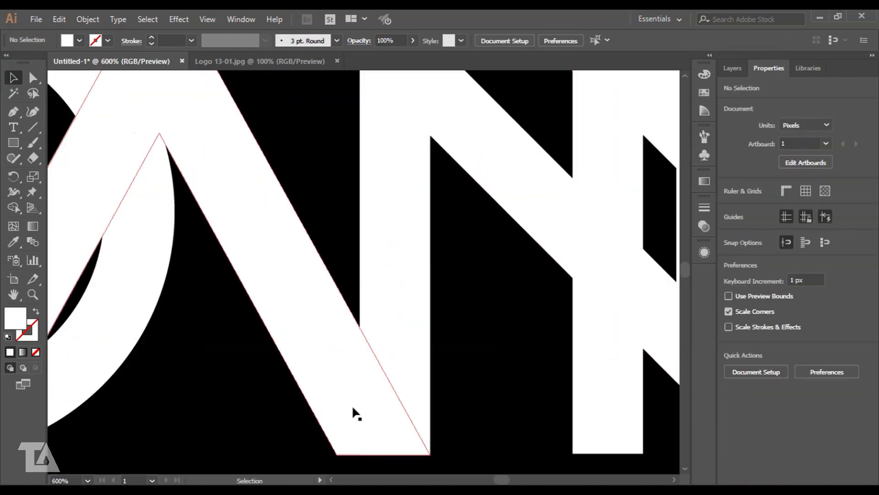
drag(94, 181, 398, 310)
key(ctrl+plus)
scroll(302, 268, right, 5)
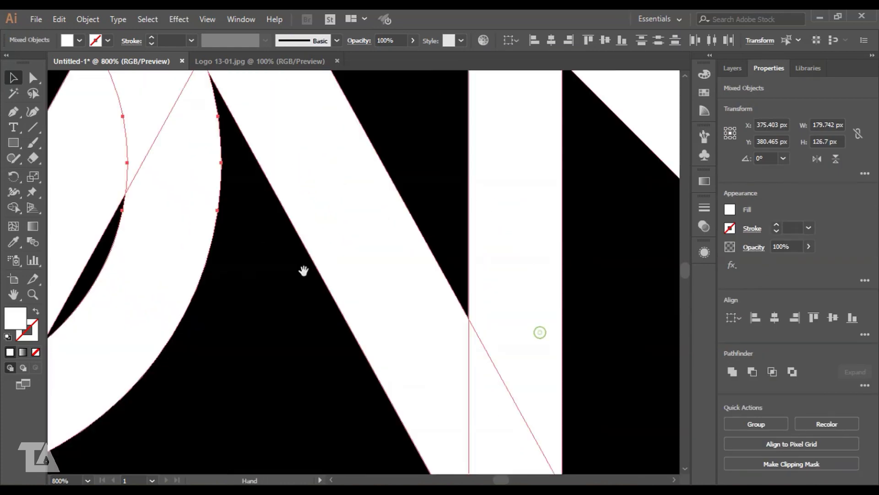
scroll(315, 280, down, 3)
drag(315, 281, 343, 280)
key(Right)
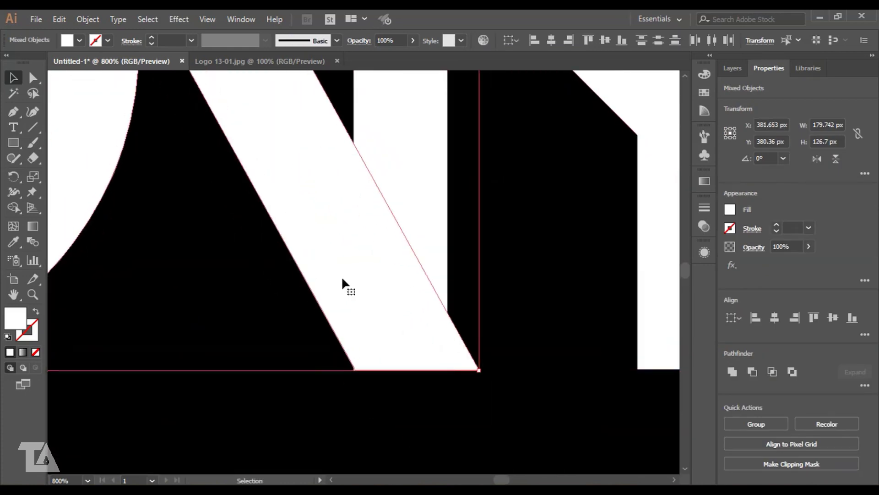
click(349, 401)
- Move the diagonal shape at the baseline about 8 px left
key(ctrl+plus)
key(ctrl+plus)
drag(385, 428, 421, 329)
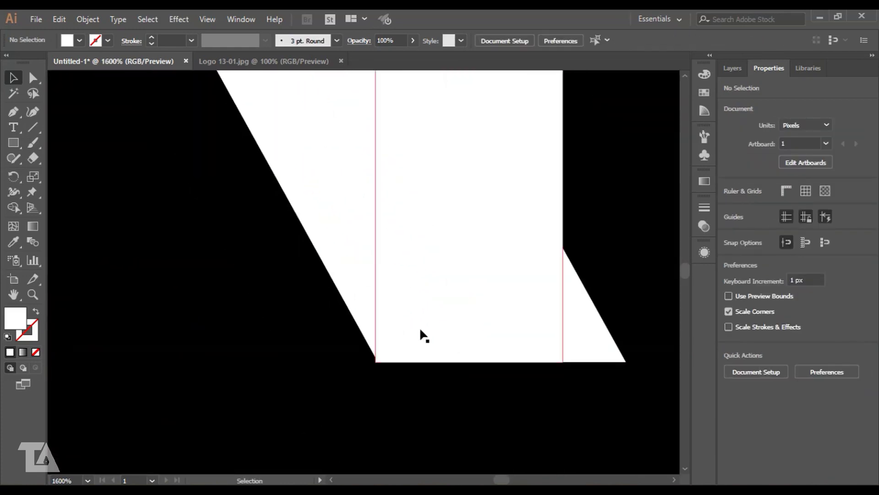
click(362, 256)
click(394, 394)
drag(594, 339, 591, 339)
click(375, 403)
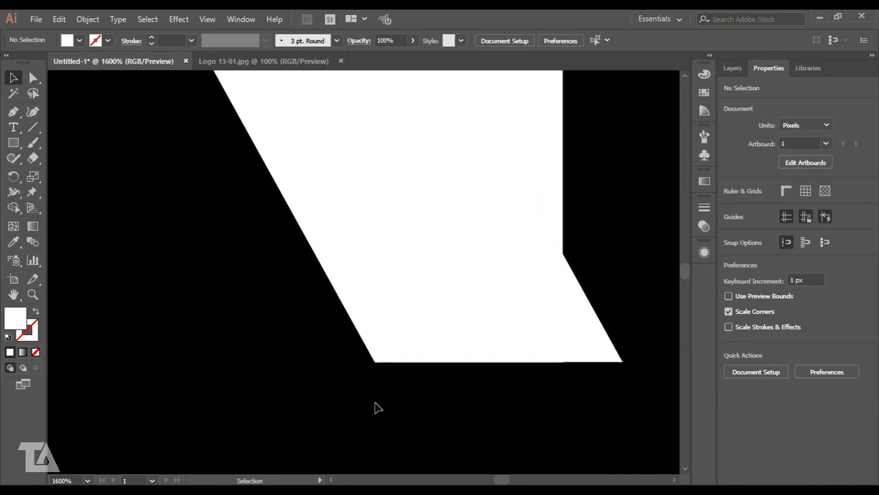
- Nudge the D slightly left against the A
key(ctrl+minus)
key(ctrl+minus)
key(ctrl+minus)
key(ctrl+minus)
drag(380, 333, 373, 367)
key(ctrl+minus)
key(ctrl+minus)
key(ctrl+minus)
key(ctrl+minus)
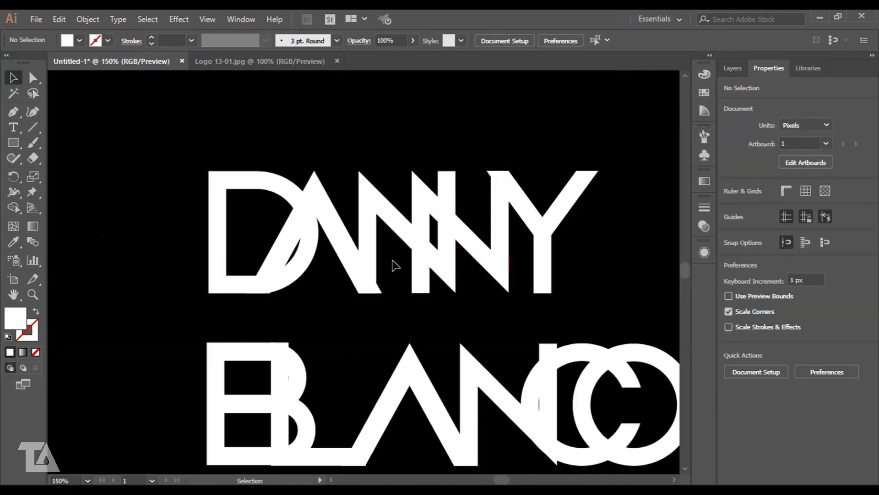
key(ctrl+plus)
key(ctrl+plus)
key(ctrl+plus)
key(ctrl+plus)
key(ctrl+plus)
key(ctrl+plus)
key(ctrl+minus)
key(ctrl+minus)
key(ctrl+minus)
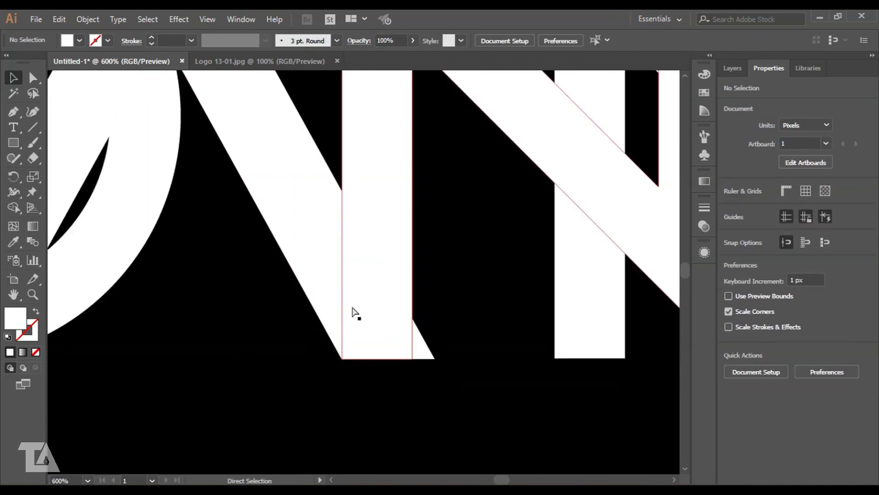
drag(288, 281, 275, 285)
key(ctrl+z)
click(317, 398)
key(ctrl+plus)
key(ctrl+plus)
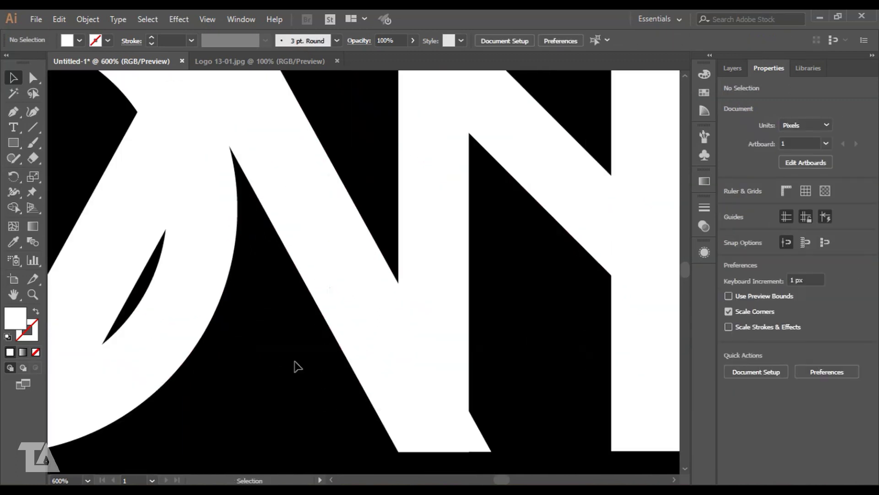
drag(256, 351, 550, 341)
drag(433, 322, 418, 322)
key(ctrl+minus)
key(ctrl+minus)
key(ctrl+minus)
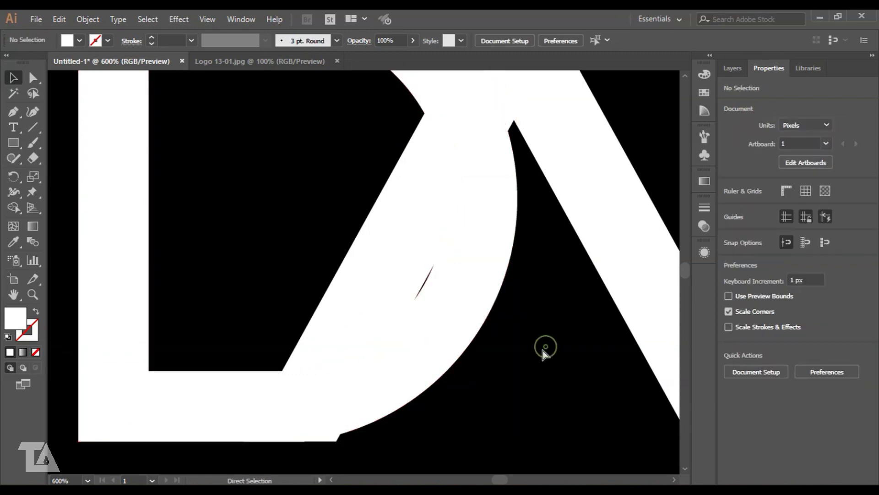
- Nudge the O rings right to interlock with the C, then select all the letters
scroll(464, 340, down, 3)
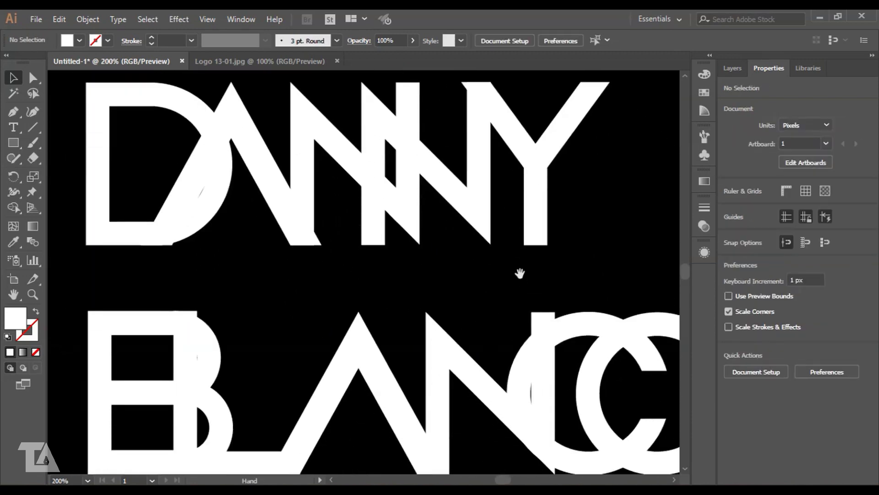
scroll(520, 273, right, 4)
click(536, 302)
key(Right)
key(Right)
key(Right)
key(Right)
key(Right)
key(Right)
key(Right)
key(Right)
key(Right)
key(Right)
key(Right)
key(Right)
key(Right)
key(Right)
key(Right)
key(Right)
key(Right)
key(Right)
key(Right)
key(Right)
key(Right)
key(Right)
key(Right)
key(Right)
key(Right)
key(Right)
key(Right)
key(Right)
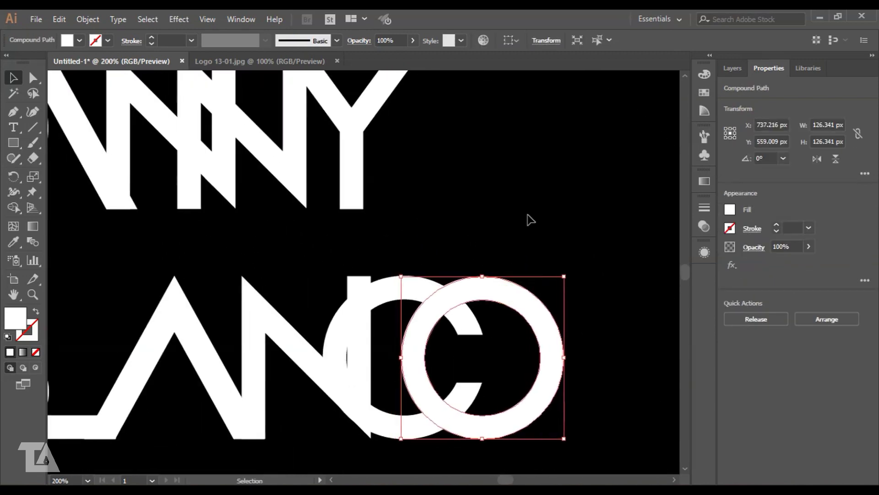
click(531, 220)
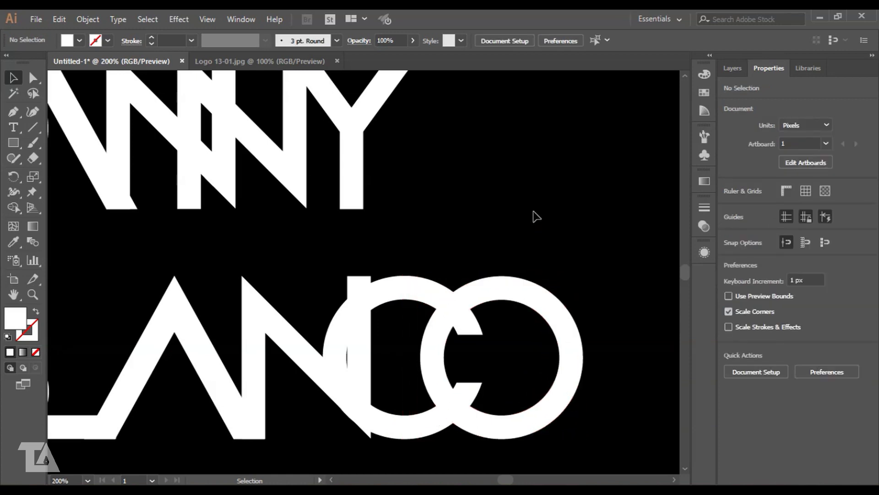
key(ctrl+minus)
drag(340, 210, 323, 258)
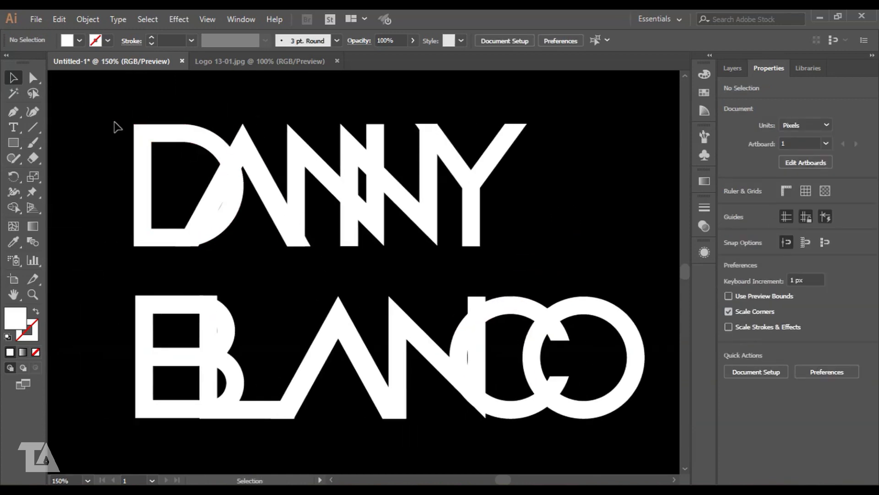
drag(115, 123, 654, 426)
click(88, 19)
mouse_move(165, 113)
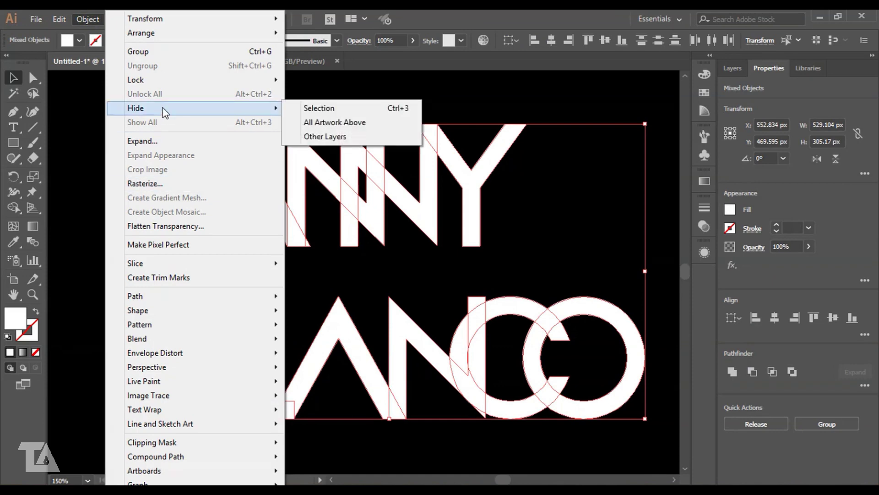
mouse_move(270, 296)
click(353, 281)
click(577, 358)
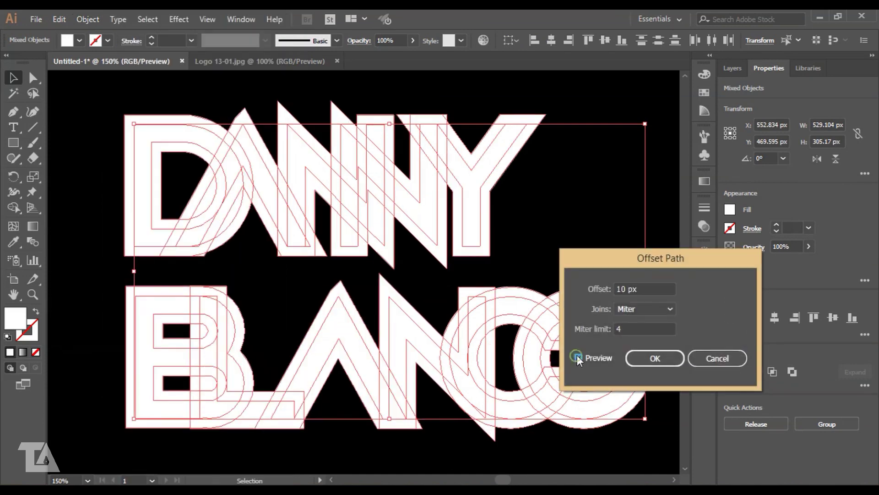
key(Down)
key(Down)
key(Down)
key(Down)
key(Down)
key(Down)
key(Down)
key(Down)
key(Down)
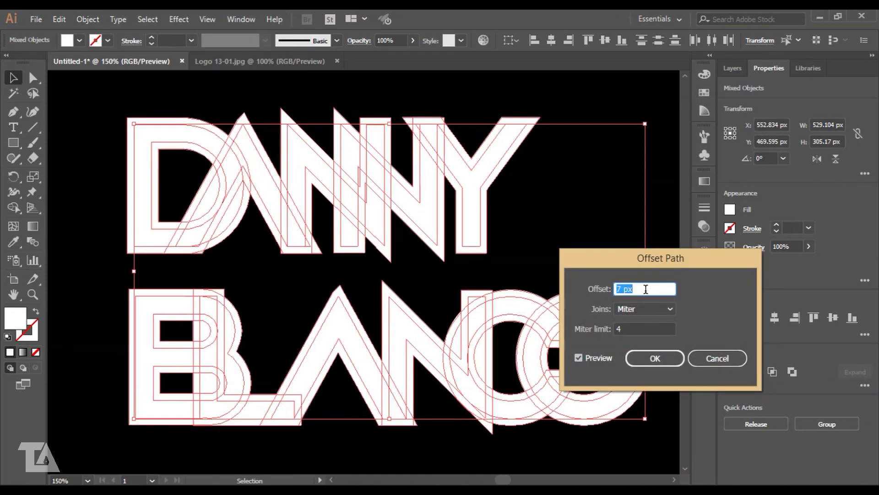
key(Up)
key(Up)
key(Up)
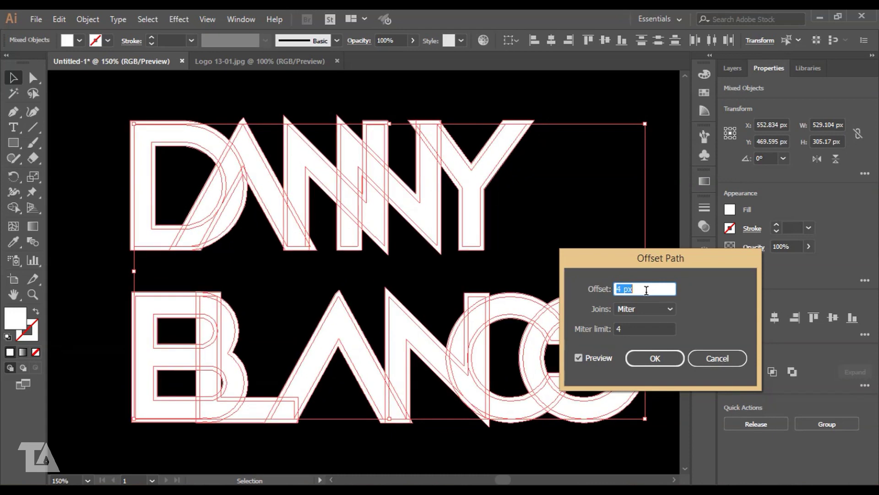
key(Up)
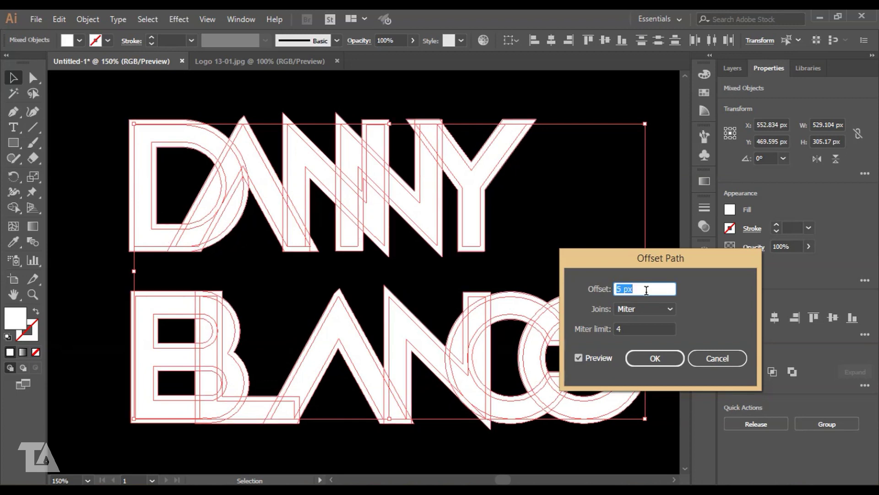
click(650, 359)
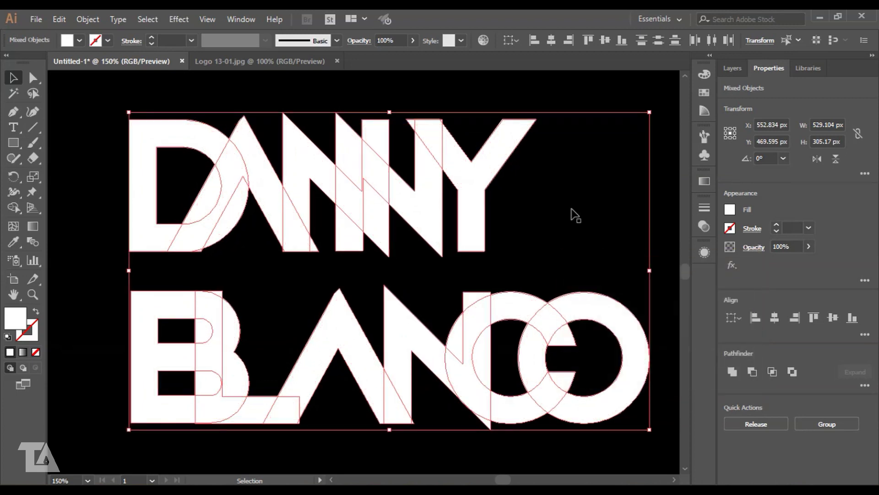
click(13, 242)
- Fill the offset outline paths with the background black so overlaps become gaps
click(94, 194)
click(12, 79)
click(85, 160)
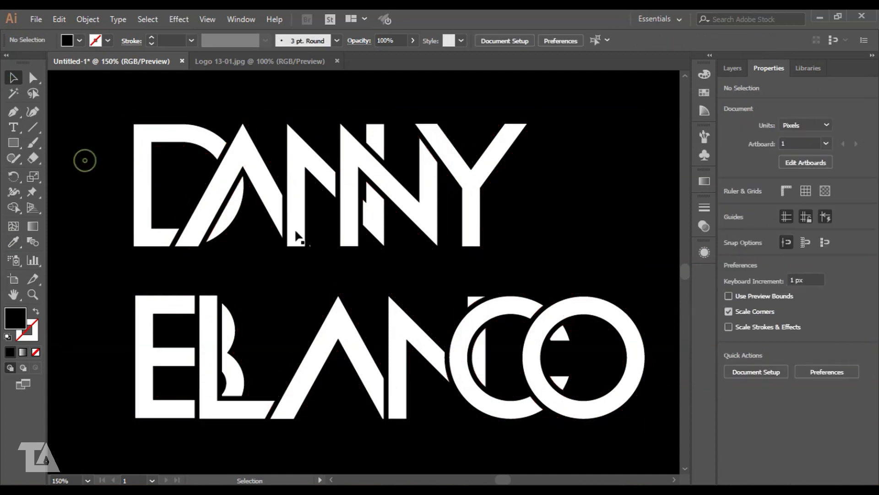
scroll(312, 252, up, 3)
- Group DANNY's D with its black outline
drag(318, 304, 410, 405)
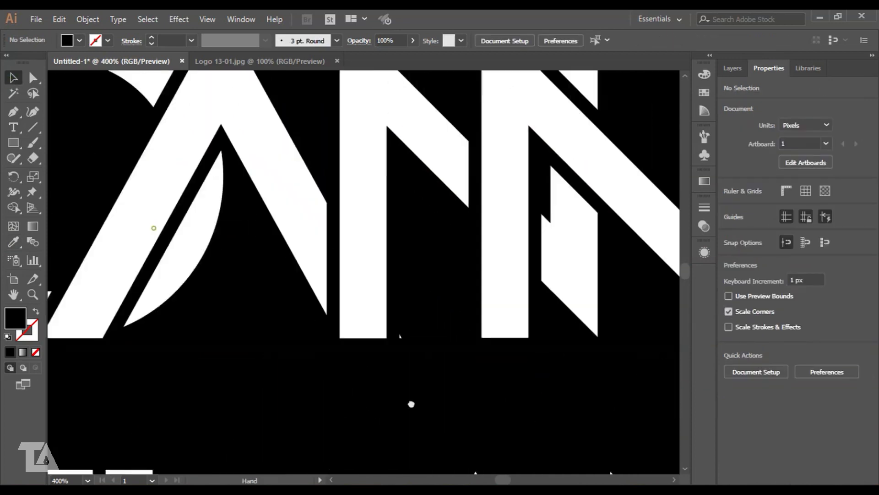
drag(155, 228, 318, 300)
click(361, 299)
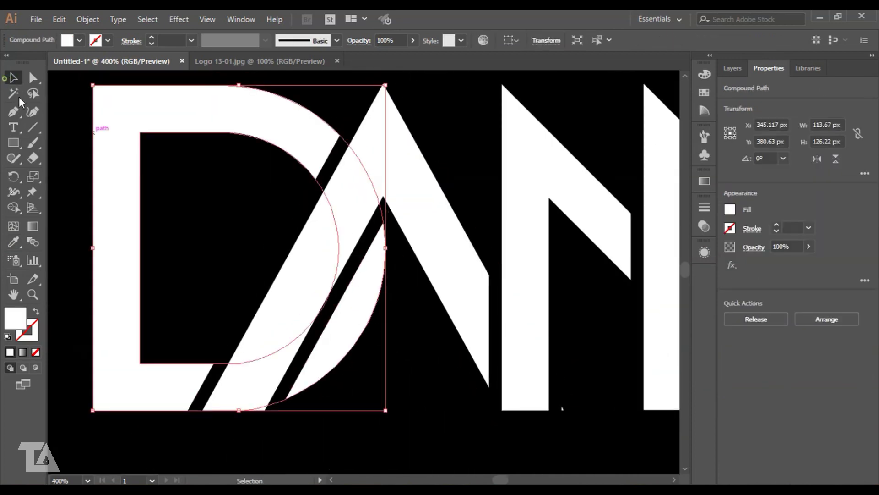
click(85, 149)
drag(59, 149, 163, 227)
click(830, 424)
click(464, 434)
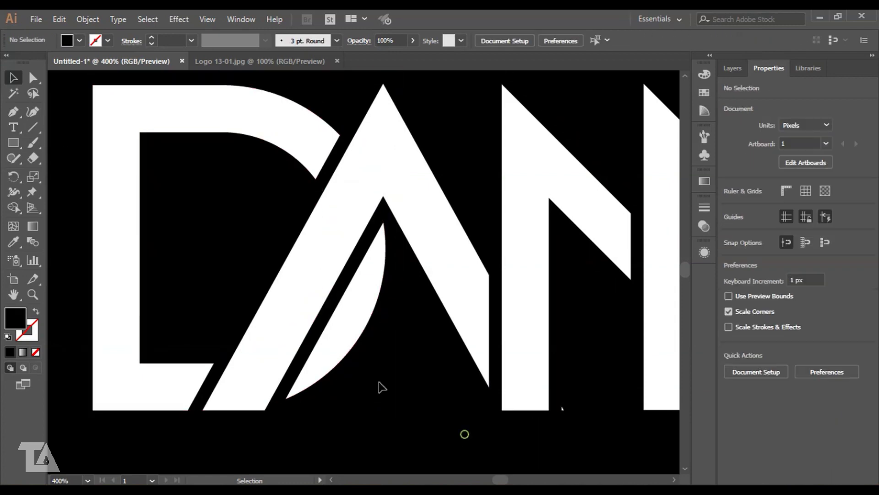
drag(139, 275, 142, 277)
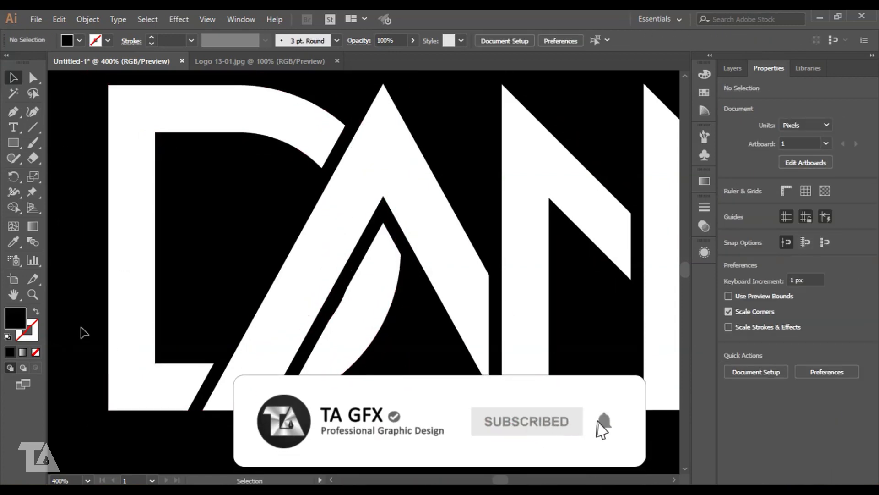
key(ctrl+z)
click(86, 324)
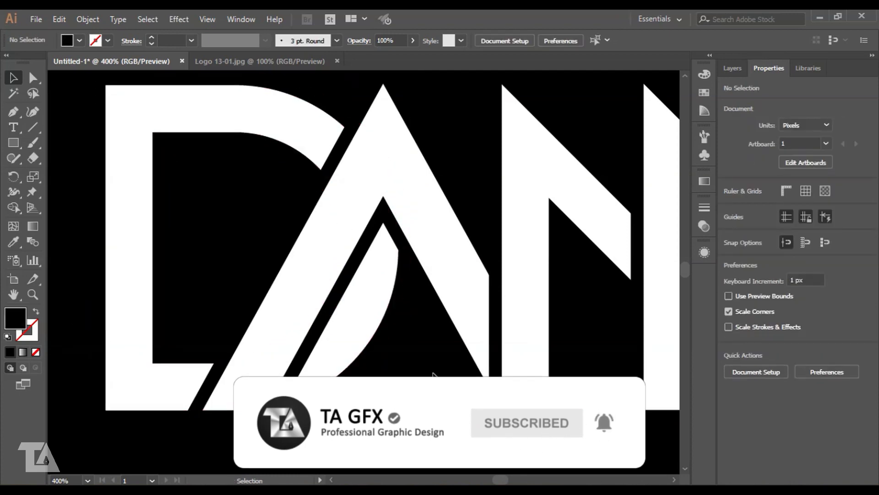
- Group DANNY's second N and the Y each with its black outline
key(ctrl+minus)
key(ctrl+minus)
drag(544, 370, 385, 357)
click(298, 183)
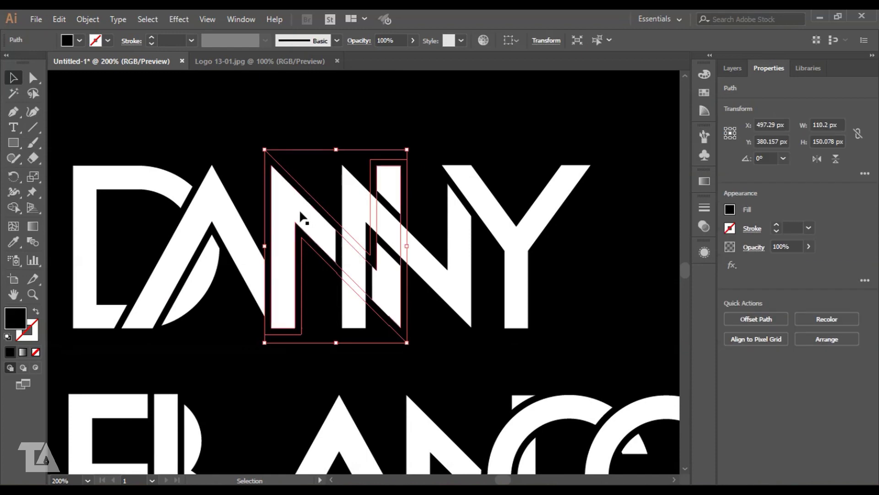
click(428, 120)
click(446, 293)
shift+click(450, 310)
click(834, 426)
click(551, 139)
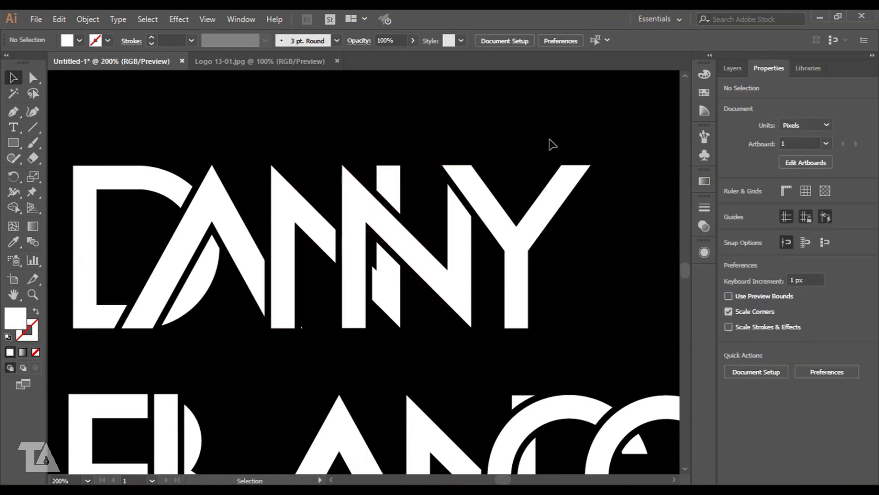
click(542, 219)
shift+click(551, 224)
click(757, 424)
click(530, 369)
- Group BLANCO's B, L and A each with its black outline
drag(530, 369, 568, 225)
drag(59, 229, 127, 296)
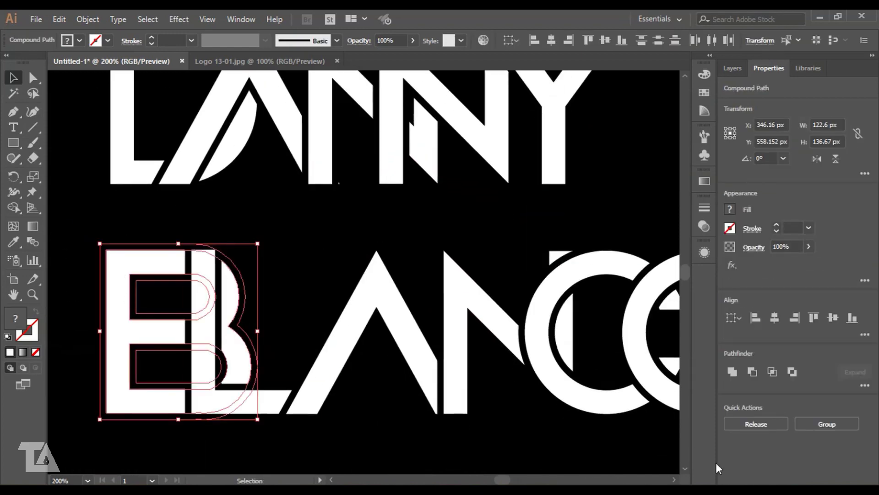
click(826, 424)
drag(279, 352, 260, 396)
click(755, 424)
drag(335, 238, 367, 289)
click(831, 427)
click(494, 222)
- Group BLANCO's N, C and O each with its black outline, then view the whole logo
drag(495, 222, 293, 212)
drag(290, 249, 279, 326)
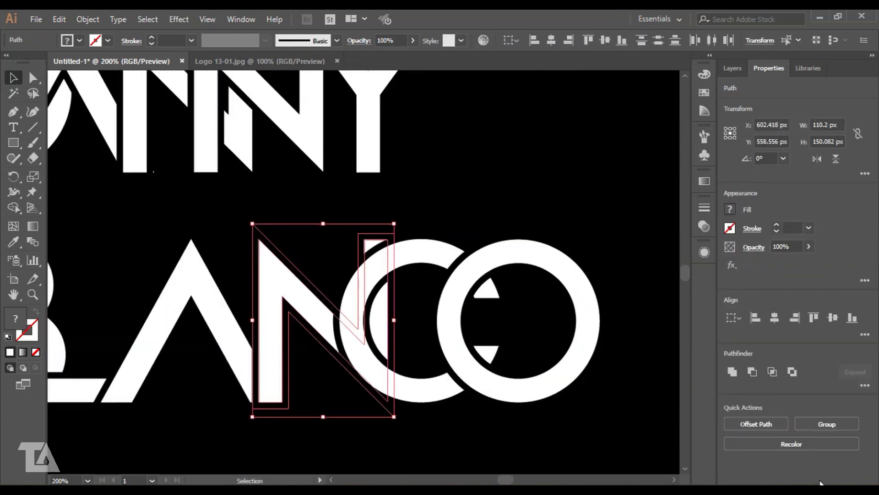
click(827, 424)
click(627, 340)
drag(416, 211, 570, 349)
click(757, 425)
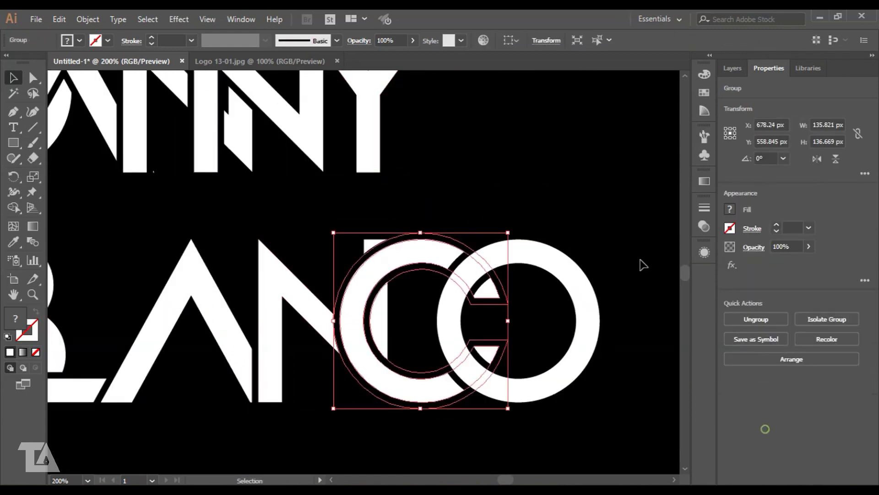
drag(530, 214, 569, 305)
click(824, 424)
click(634, 243)
key(ctrl+minus)
drag(433, 175, 541, 229)
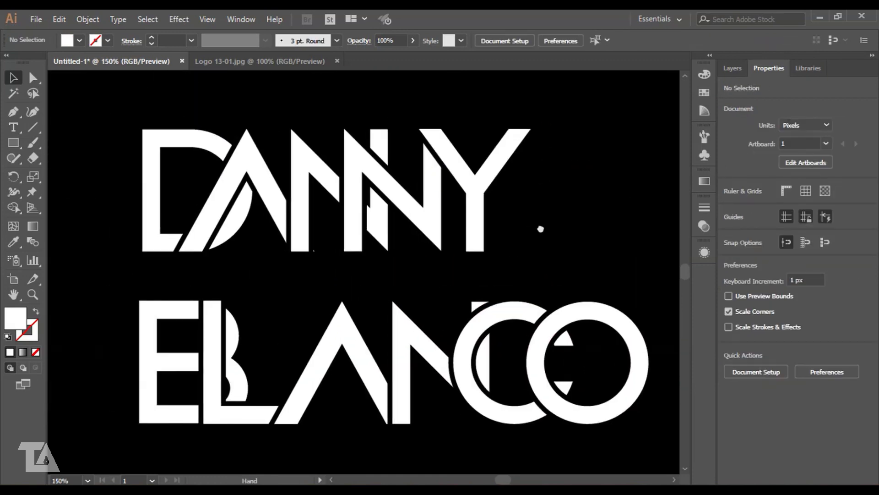
- Nudge DANNY's final N and Y groups left
key(ctrl+plus)
key(ctrl+plus)
drag(479, 212, 397, 347)
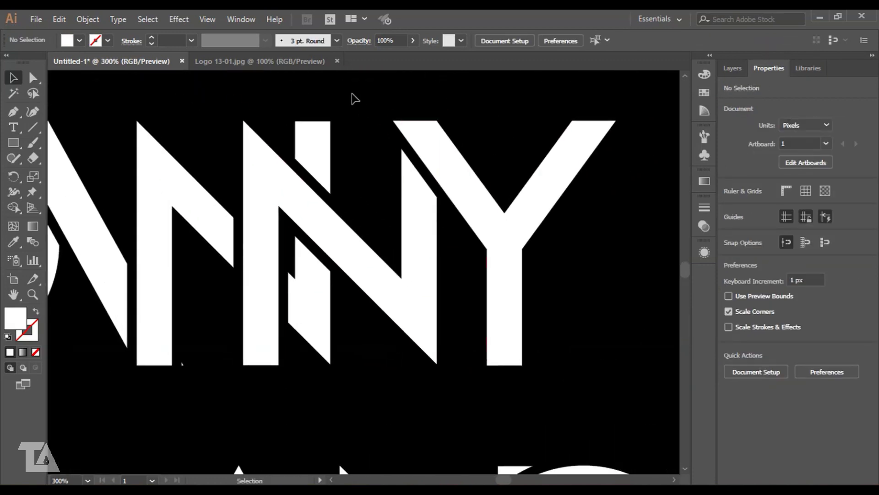
drag(368, 100, 527, 248)
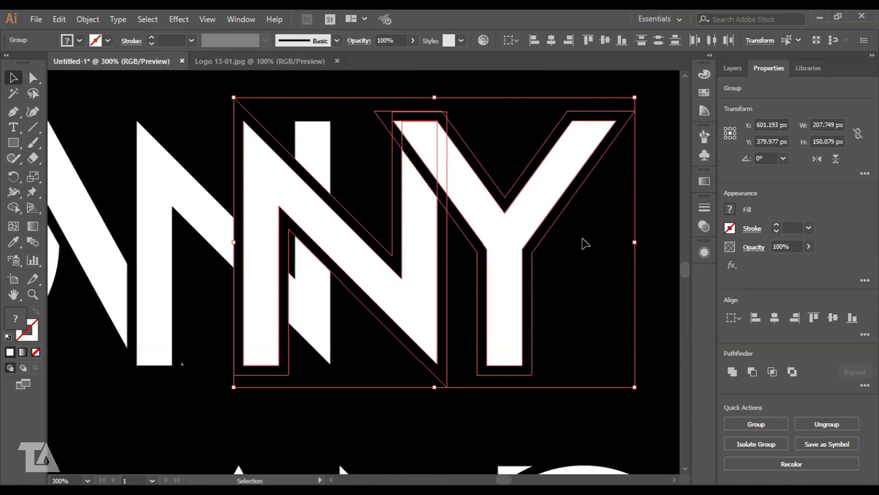
key(Left)
key(Left)
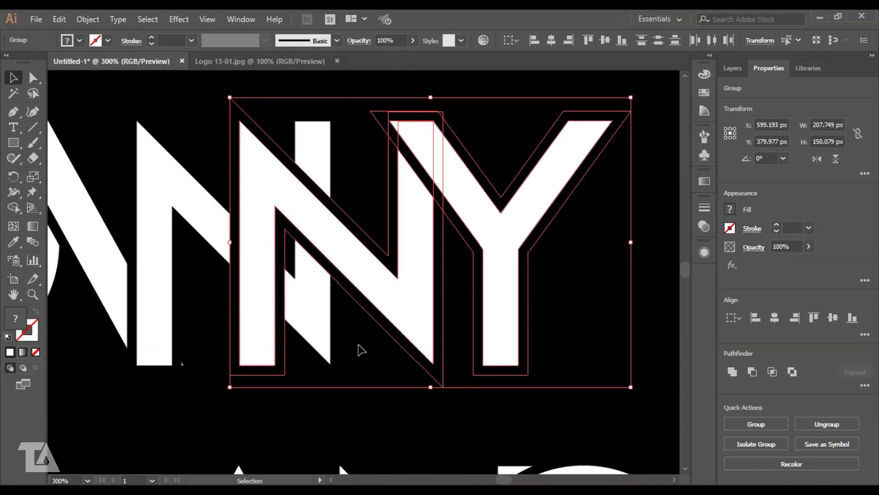
click(367, 359)
drag(400, 392, 440, 290)
click(536, 380)
drag(535, 379, 411, 290)
key(Left)
drag(194, 95, 568, 302)
click(569, 302)
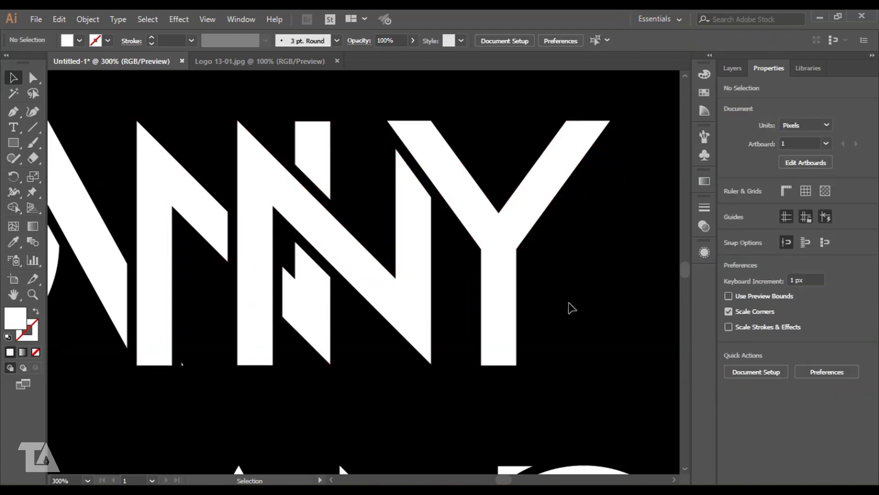
- Send the Y group behind the N
click(502, 225)
key(ctrl+shift+[)
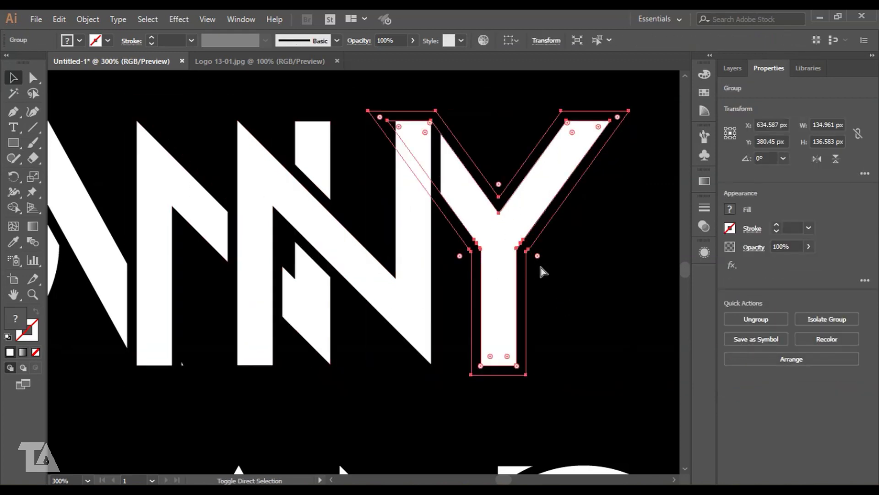
click(561, 251)
click(429, 209)
shift+click(478, 213)
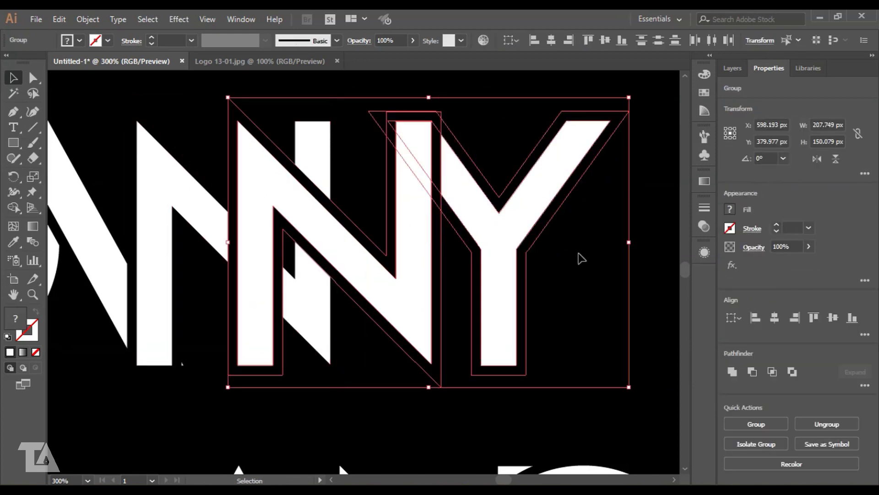
click(579, 257)
- Nudge the E and B group one step right
scroll(275, 393, left, 1)
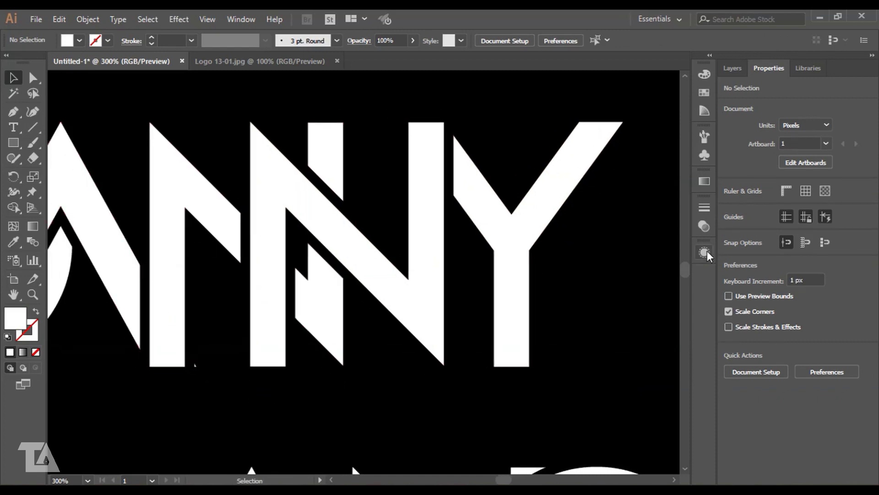
key(ctrl+minus)
drag(501, 319, 575, 193)
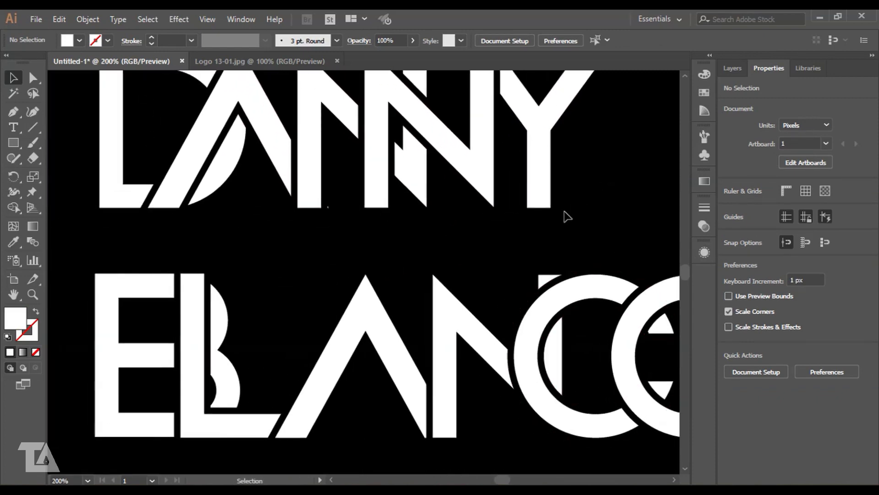
drag(287, 305, 387, 219)
click(250, 270)
click(281, 395)
key(ctrl+plus)
drag(338, 295, 356, 327)
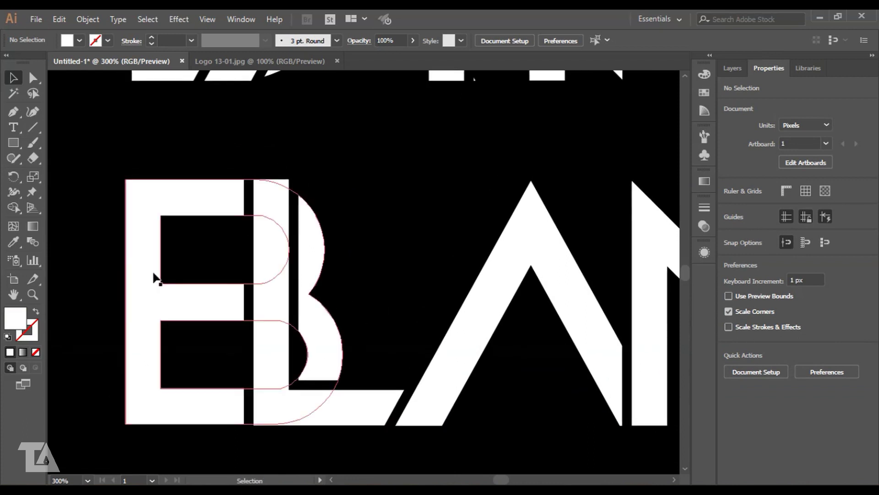
click(160, 290)
key(Right)
key(Right)
key(Right)
key(Right)
key(Right)
key(Right)
key(Right)
click(417, 217)
drag(417, 218, 412, 205)
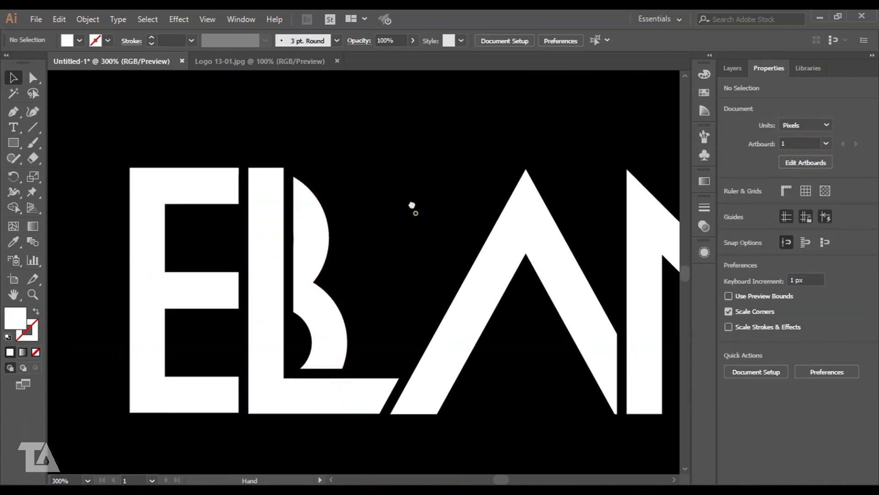
- Try bringing the B in front of the L, then undo it
click(182, 277)
key(ctrl+shift+])
click(393, 160)
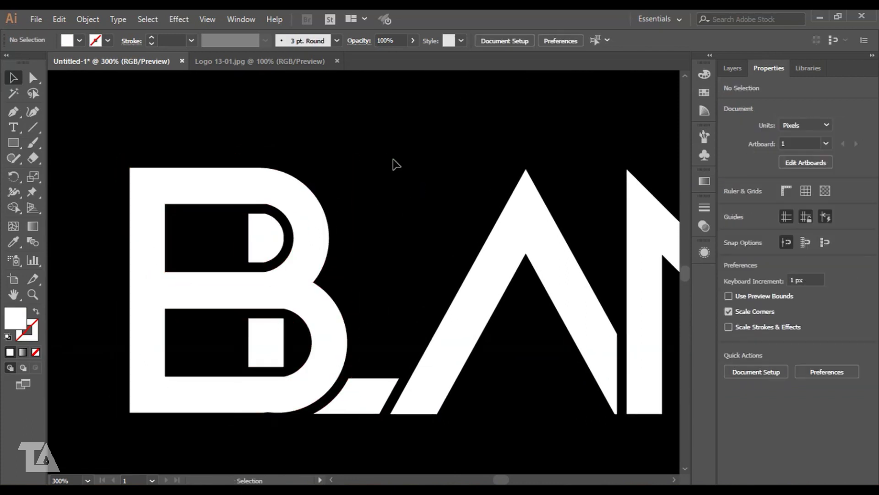
key(ctrl+z)
- Move BLANCO's N group slightly left toward the A
drag(425, 280, 317, 248)
drag(526, 202, 316, 205)
click(373, 207)
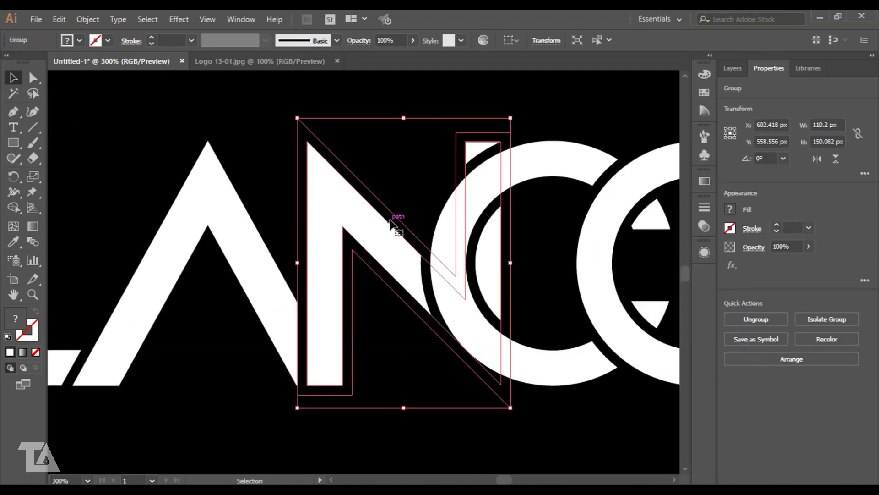
click(241, 382)
key(ctrl+=)
drag(328, 416, 384, 363)
drag(332, 270, 324, 270)
shift+click(275, 308)
click(235, 342)
- Fine-tune the N's position against the A with small horizontal moves
key(ctrl+=)
drag(294, 357, 298, 356)
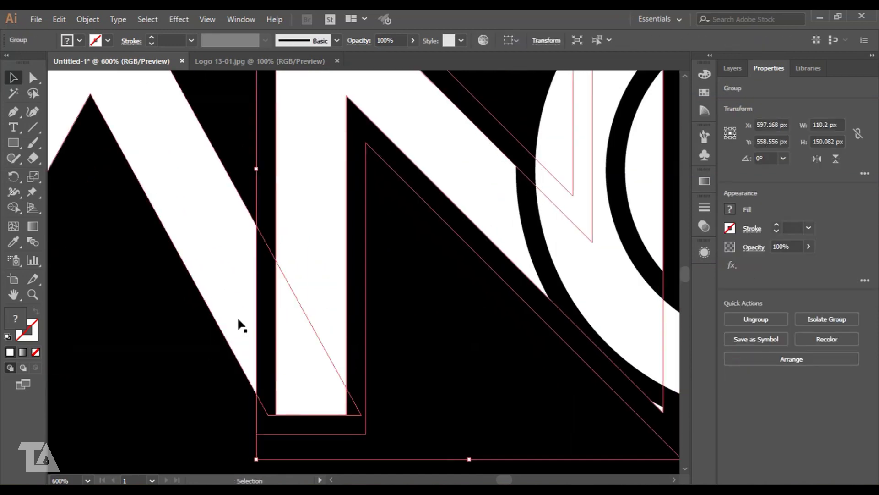
shift+click(238, 323)
click(479, 320)
drag(430, 331, 463, 331)
drag(350, 333, 325, 332)
shift+click(256, 276)
click(229, 337)
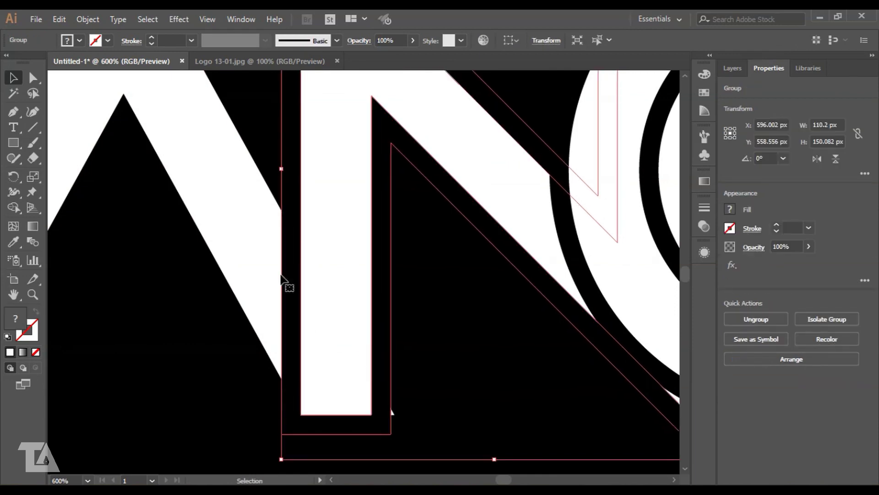
shift+click(257, 276)
click(484, 309)
- Nudge the C and O groups left together
key(ctrl+minus)
key(ctrl+minus)
key(ctrl+minus)
drag(523, 365, 452, 391)
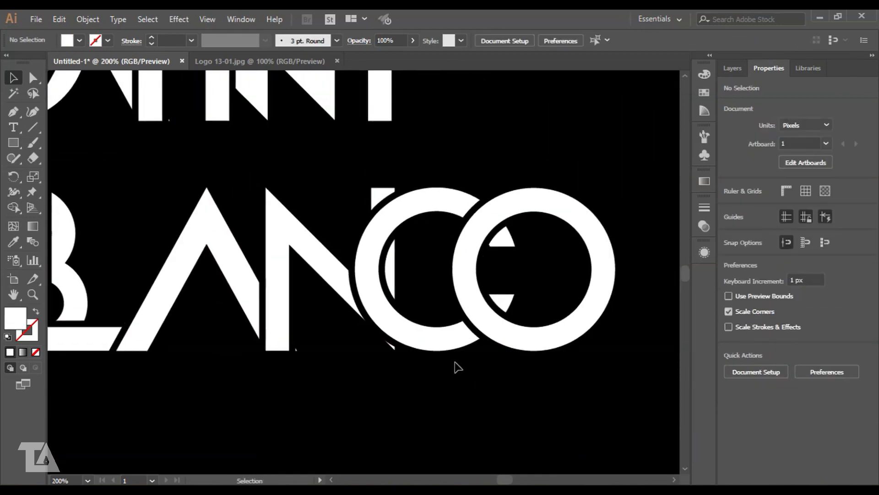
key(ctrl+plus)
drag(539, 247, 452, 256)
drag(395, 121, 491, 244)
key(Left)
key(Left)
key(Left)
key(Left)
key(Left)
key(Left)
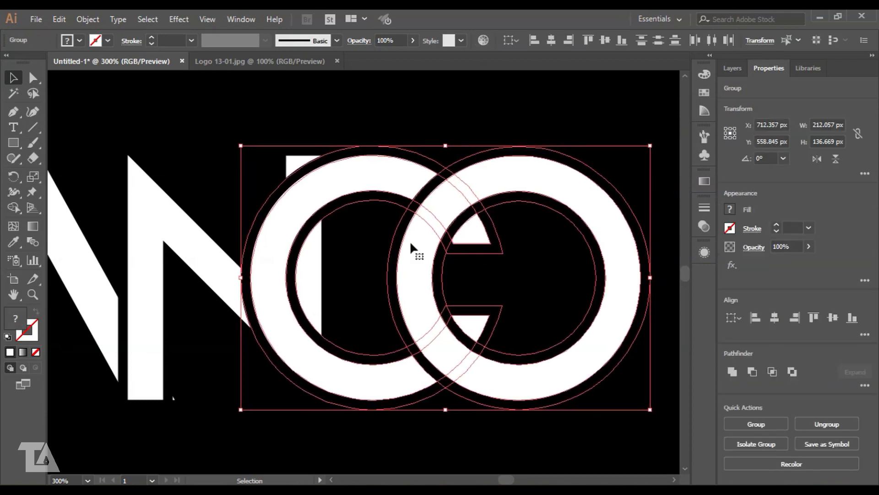
key(Left)
key(Left)
key(Left)
key(Left)
key(Left)
key(Left)
key(Right)
- Adjust the O so it overlaps the C with the black gap between them
click(364, 252)
key(ctrl+minus)
key(ctrl+plus)
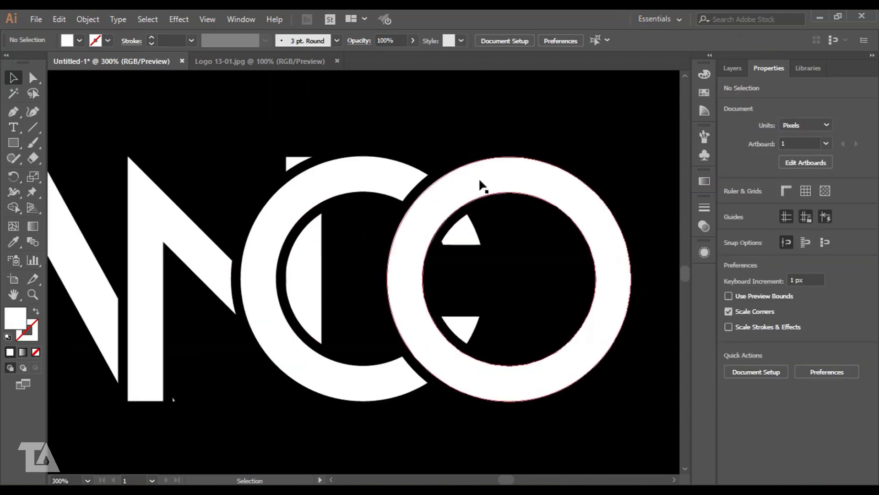
drag(518, 277, 493, 288)
click(437, 340)
shift+click(488, 383)
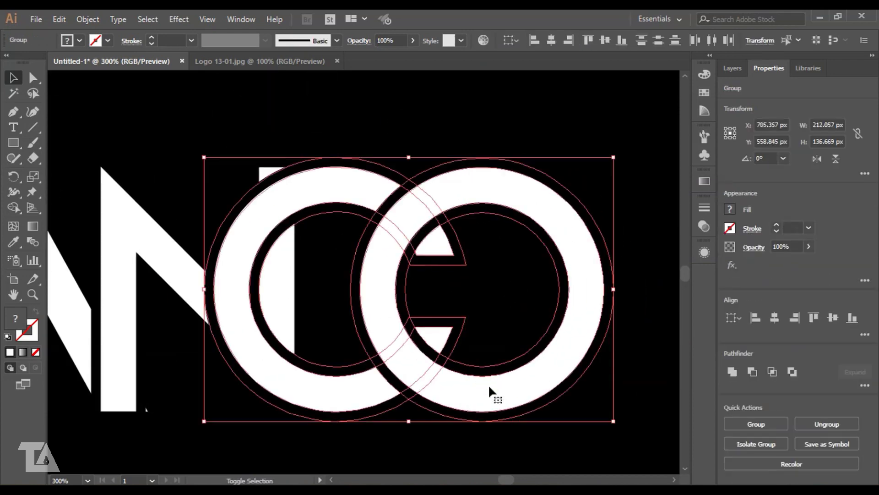
click(503, 301)
key(ctrl+minus)
key(ctrl+minus)
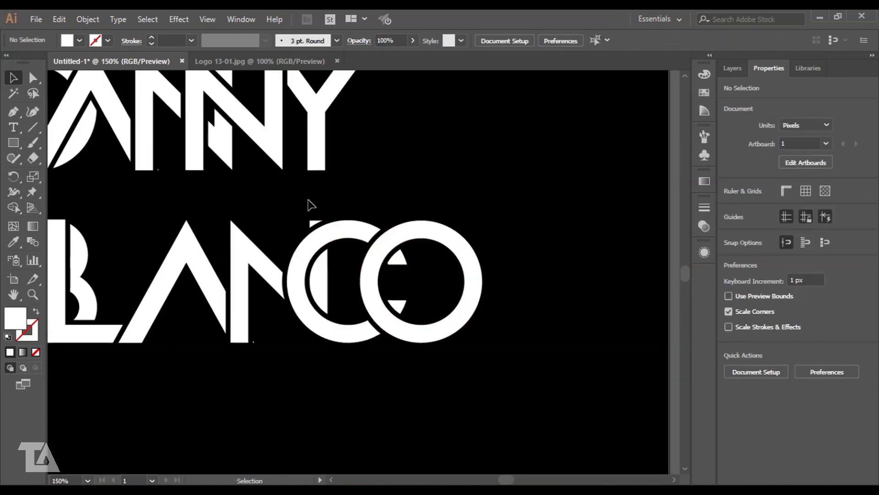
- Marquee-select the DANNY letter shapes and group them into one object
drag(244, 210, 359, 290)
drag(179, 106, 504, 225)
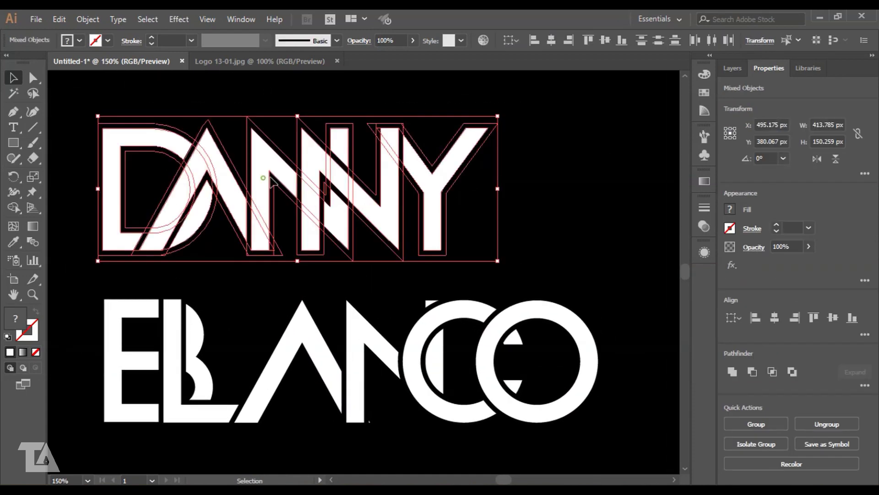
drag(271, 179, 321, 208)
click(363, 118)
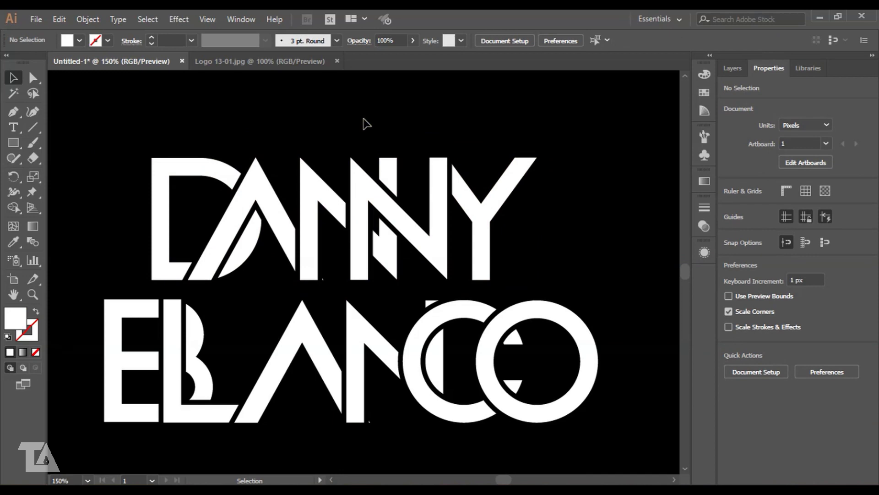
drag(502, 236, 505, 237)
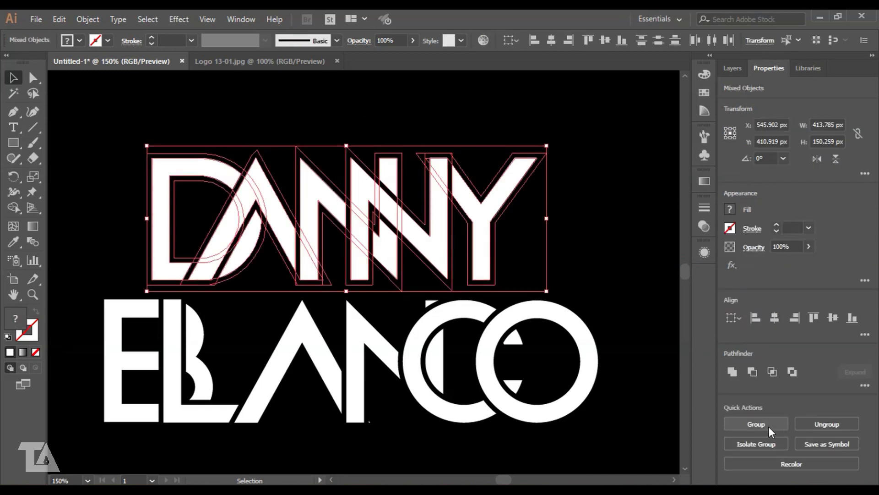
click(769, 428)
click(596, 229)
click(411, 227)
- Select the BLANCO letters, then move the DANNY group slightly left and down onto BLANCO
drag(72, 327, 484, 390)
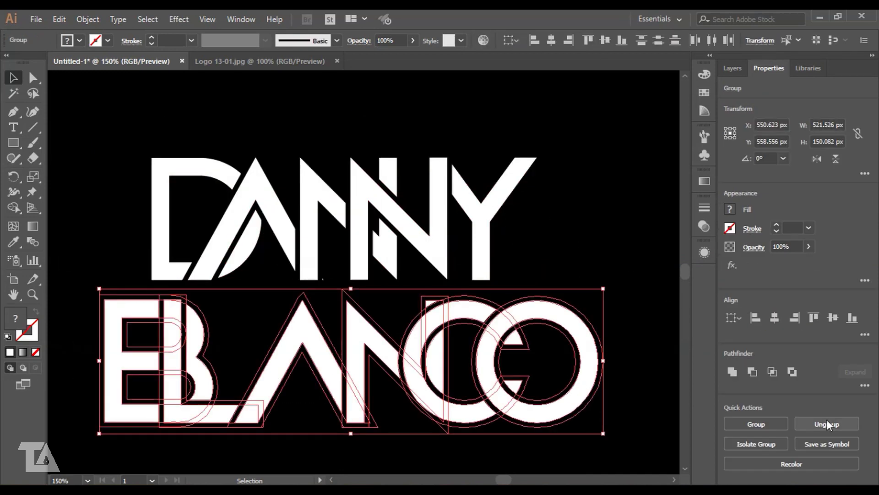
click(832, 420)
click(574, 232)
drag(400, 214, 394, 214)
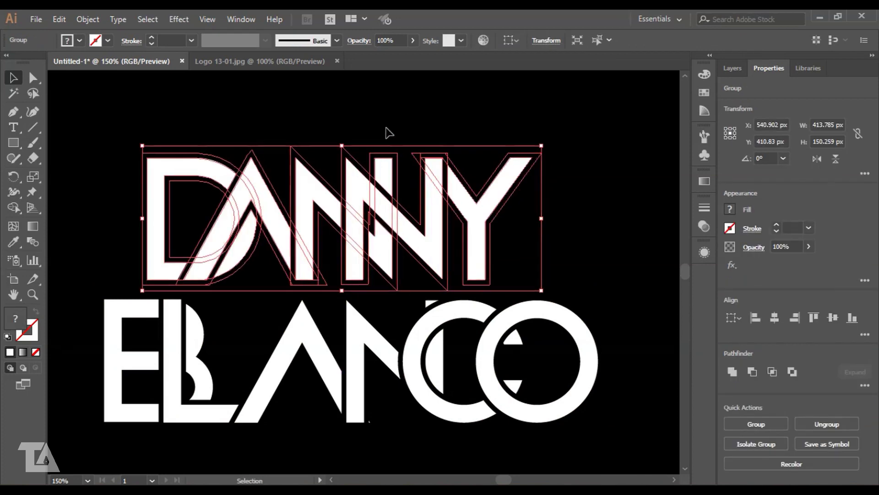
click(386, 130)
key(ctrl+plus)
key(ctrl+plus)
key(ctrl+plus)
key(ctrl+plus)
drag(387, 399, 404, 382)
drag(338, 212, 343, 346)
click(427, 401)
- Zoom in on the overlap and nudge the DANNY group up about 18 px, clear of BLANCO's letter tops
drag(493, 380, 494, 271)
key(ctrl+plus)
key(ctrl+plus)
key(ctrl+plus)
key(ctrl+plus)
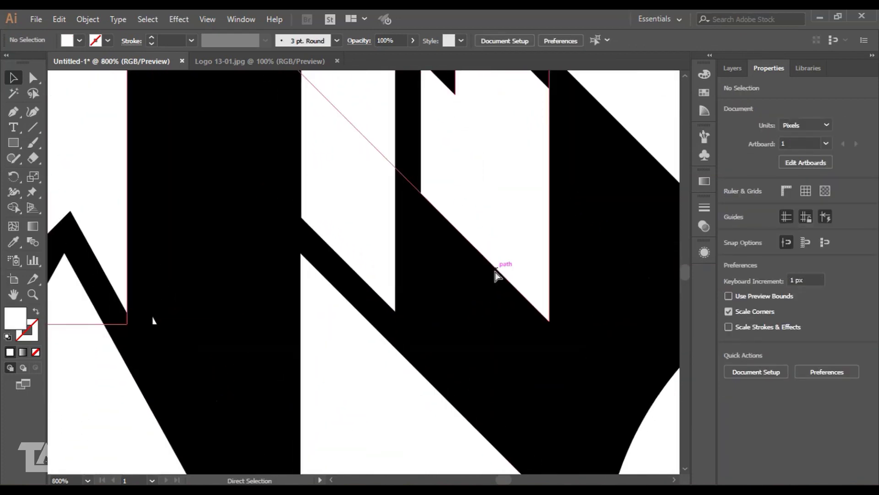
drag(243, 272, 315, 369)
drag(339, 202, 336, 207)
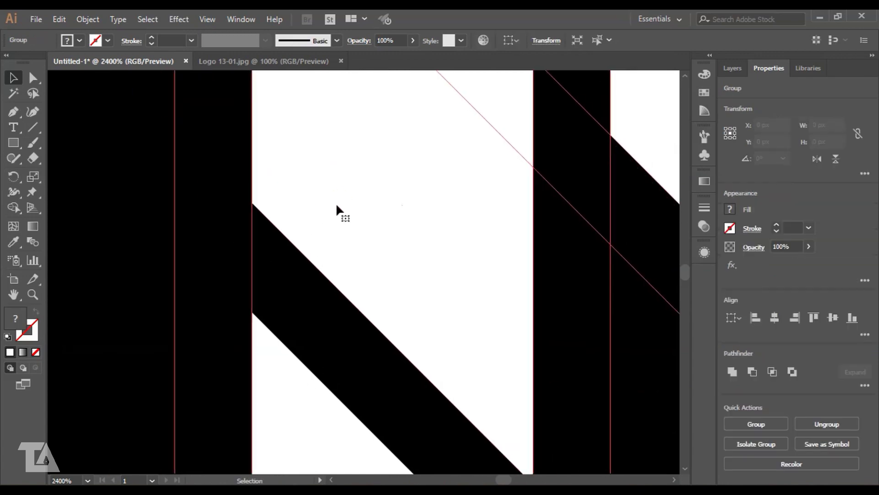
key(ctrl+minus)
key(ctrl+minus)
key(ctrl+minus)
key(ctrl+minus)
key(ctrl+minus)
key(ctrl+minus)
key(ctrl+minus)
key(ctrl+minus)
key(Up)
key(Up)
key(Up)
key(Up)
key(Up)
key(Up)
key(Up)
key(Up)
key(Up)
key(Up)
key(Up)
key(Up)
key(Up)
key(Up)
key(Up)
key(Up)
key(Up)
key(Up)
key(Up)
key(Up)
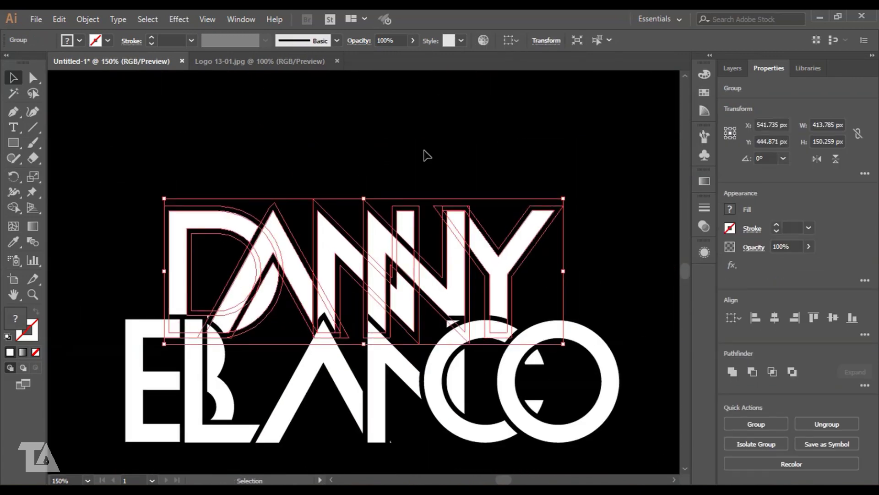
click(428, 298)
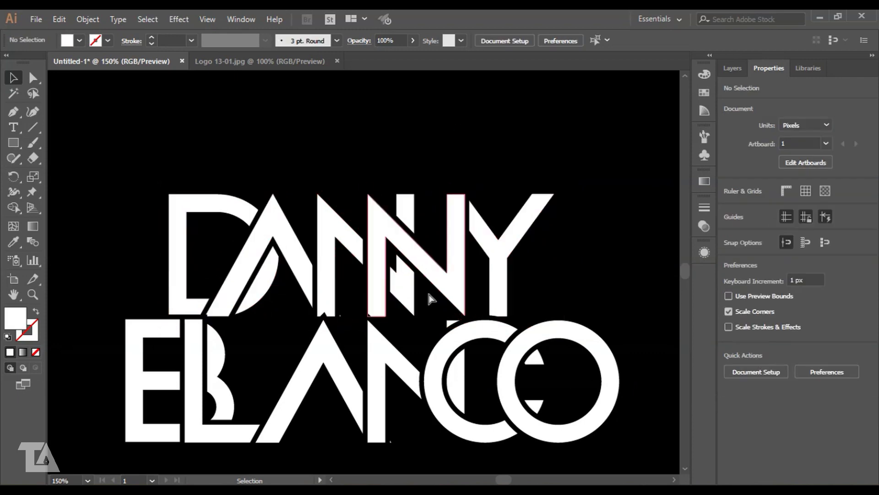
scroll(414, 349, up, 1)
drag(396, 301, 407, 296)
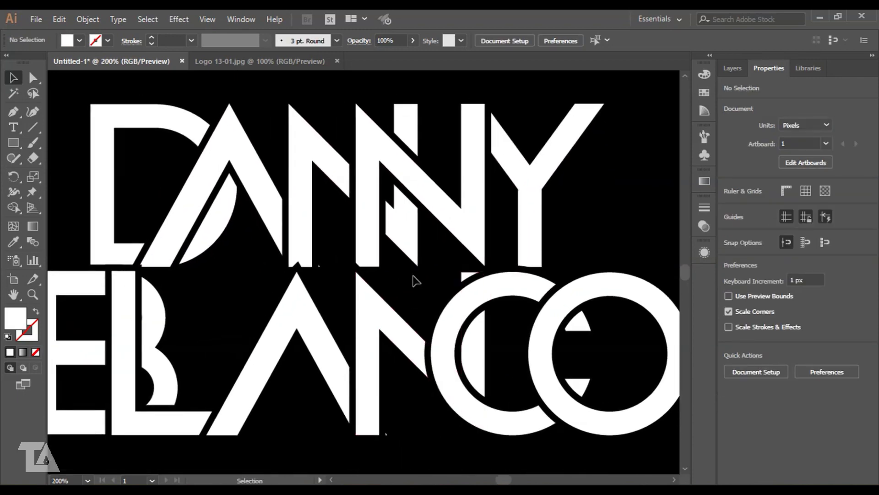
scroll(550, 218, up, 1)
click(447, 235)
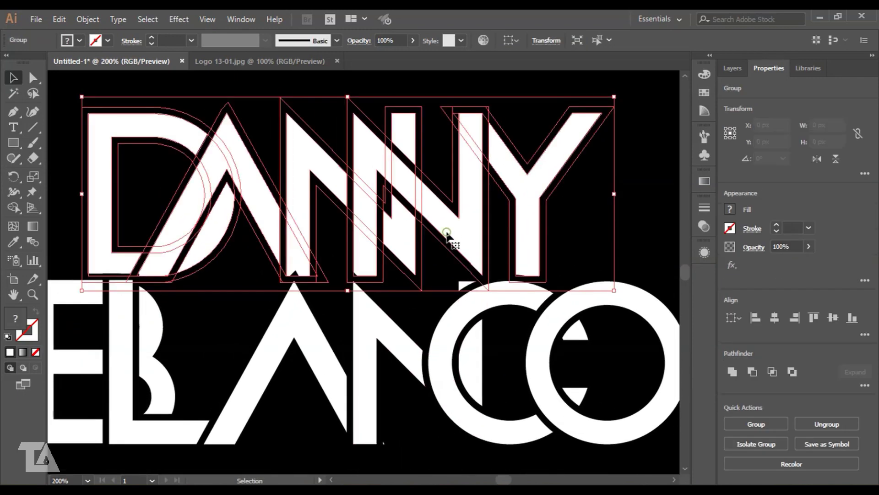
click(425, 312)
scroll(550, 170, down, 1)
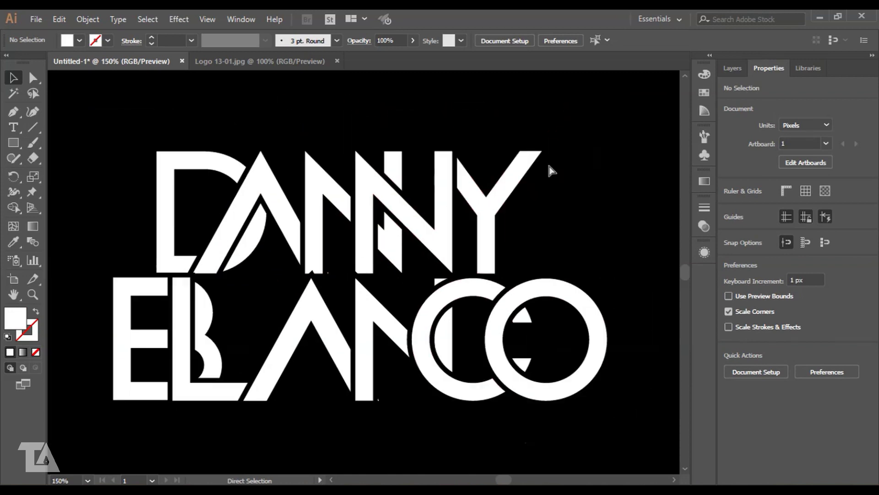
click(178, 274)
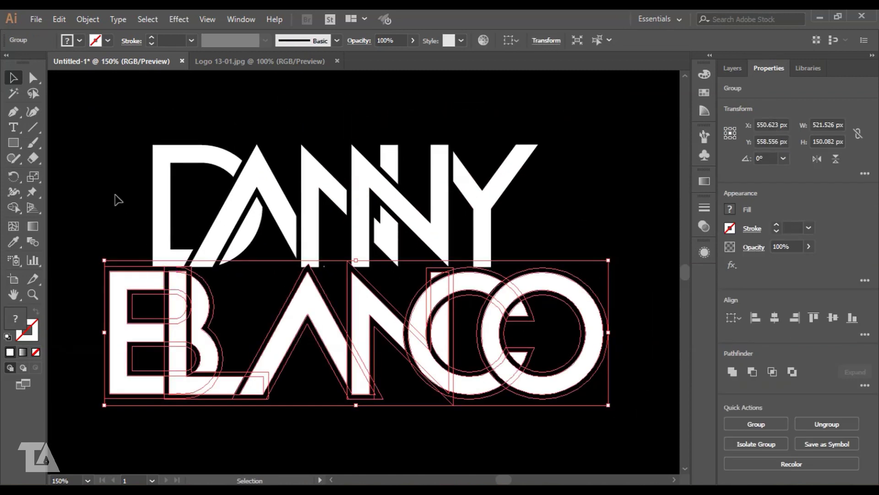
click(117, 200)
click(333, 184)
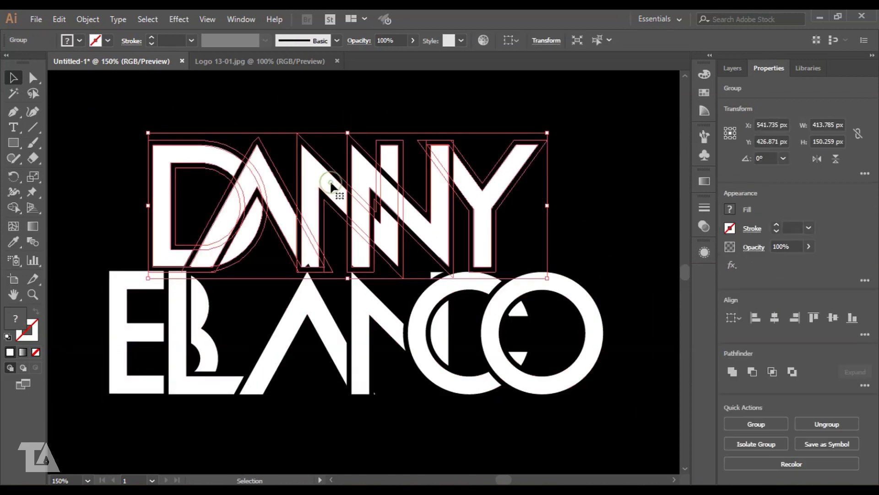
- Select both word groups and set a Transform shear angle so the logo leans right
shift+click(328, 333)
click(760, 40)
key(Up)
key(Up)
key(Up)
key(Up)
key(Up)
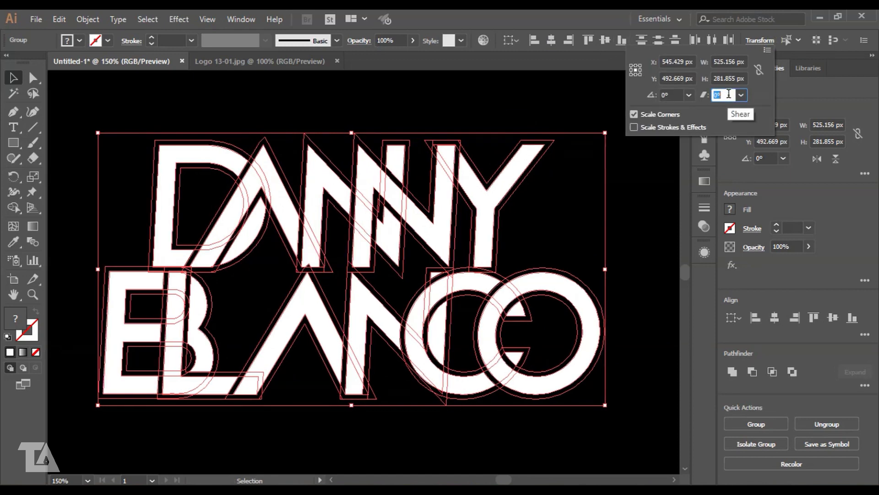
key(Up)
key(Up)
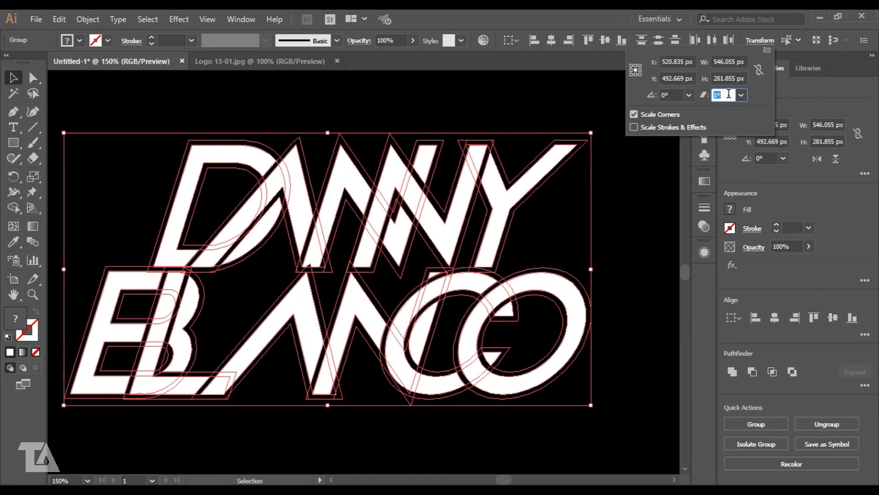
key(Down)
key(Down)
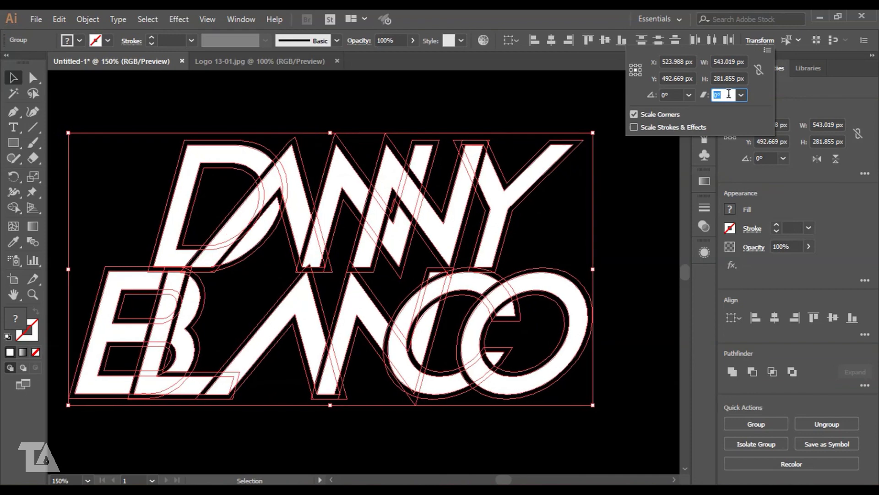
click(572, 117)
- Reselect the whole logo and apply a revised shear angle to its slant
drag(123, 111, 584, 386)
click(760, 40)
click(724, 94)
key(Down)
key(Down)
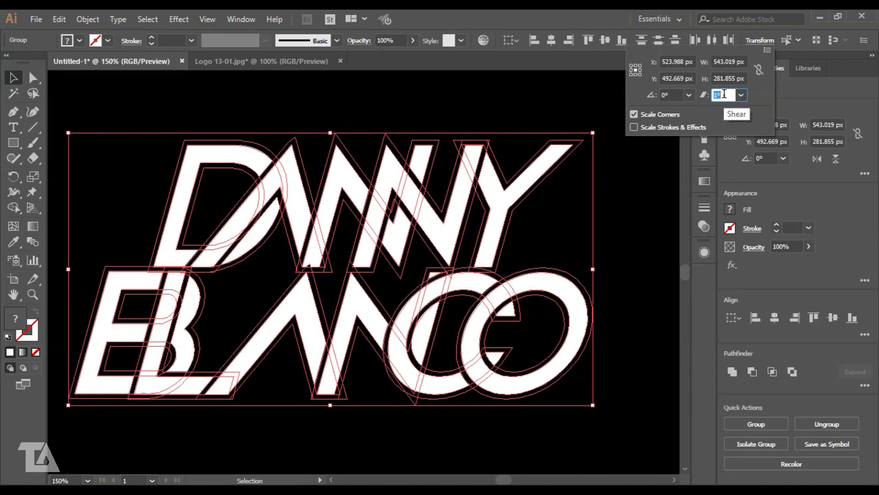
click(472, 114)
click(144, 152)
key(ctrl+equal)
key(ctrl+equal)
key(ctrl+equal)
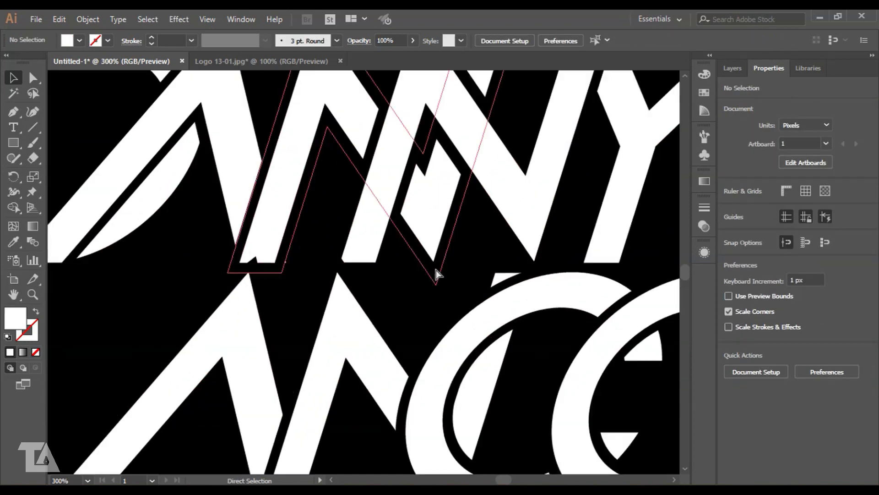
- Drag the first slanted bar's two bottom corner points down-left toward BLANCO
drag(379, 232, 384, 250)
key(ctrl+equal)
drag(407, 335, 406, 313)
key(a)
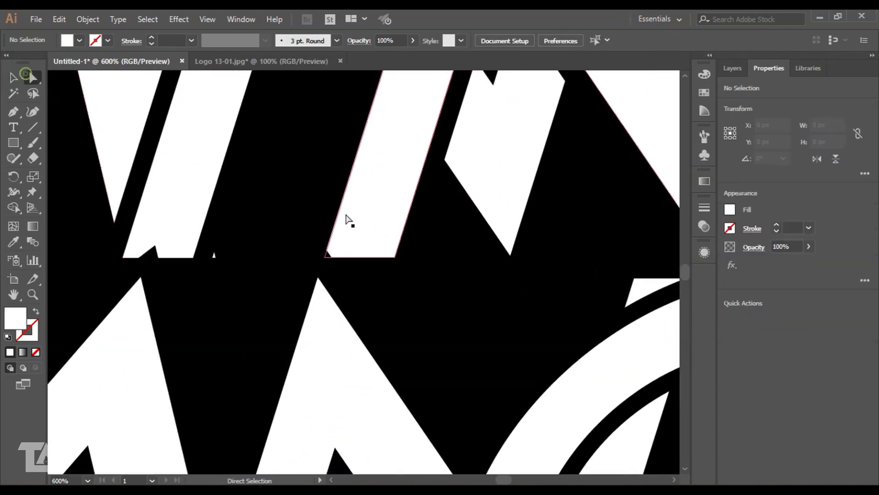
drag(323, 257, 316, 285)
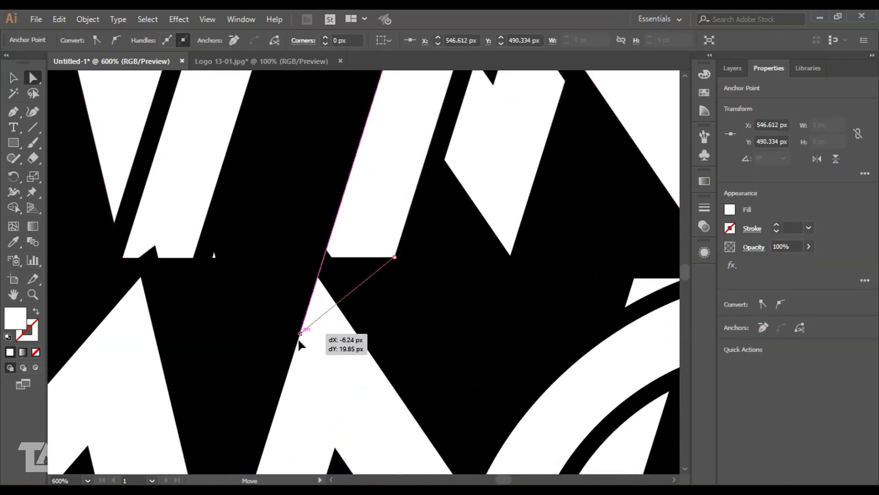
drag(299, 341, 286, 384)
drag(395, 260, 356, 378)
- Reshape the next slanted stroke by repositioning its top-left and top-right corner points
drag(445, 341, 116, 386)
click(320, 331)
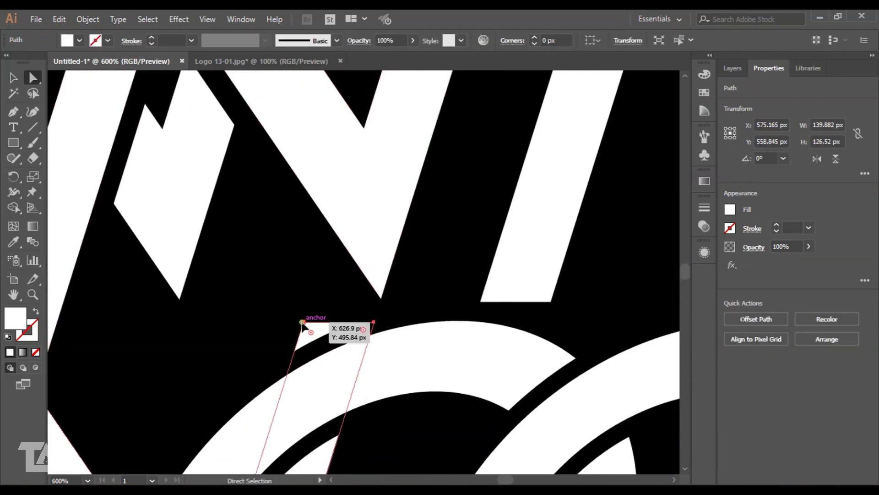
click(302, 322)
drag(375, 322, 411, 201)
drag(303, 322, 320, 283)
drag(341, 202, 343, 202)
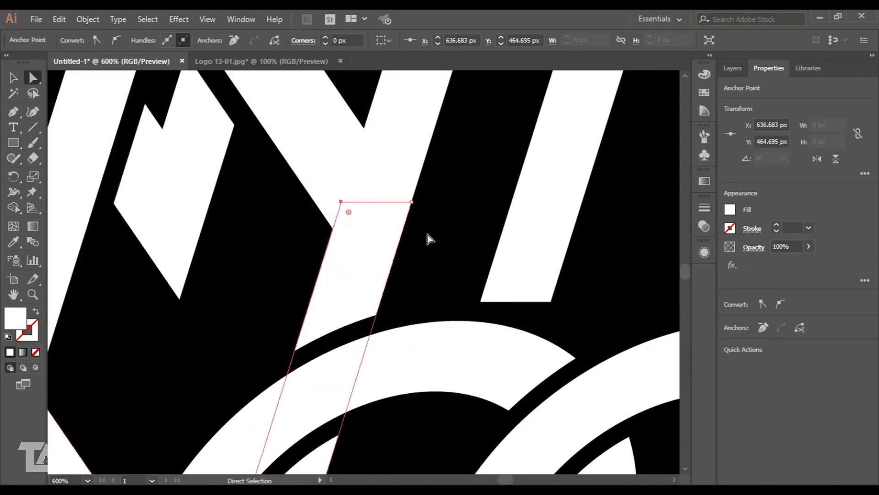
key(ctrl+minus)
key(ctrl+minus)
key(ctrl+minus)
key(ctrl+minus)
key(v)
click(137, 111)
drag(138, 111, 255, 117)
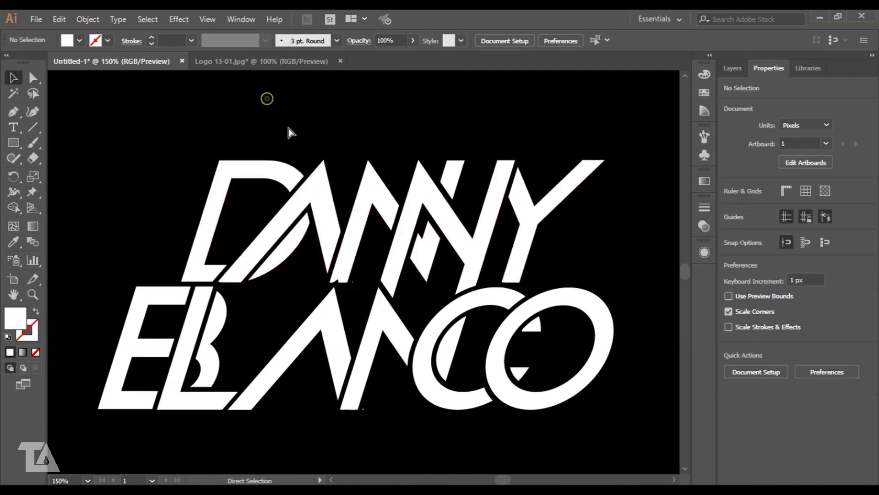
- At 100% zoom, widen the whole logo by stretching its left and right sides outward
key(ctrl+minus)
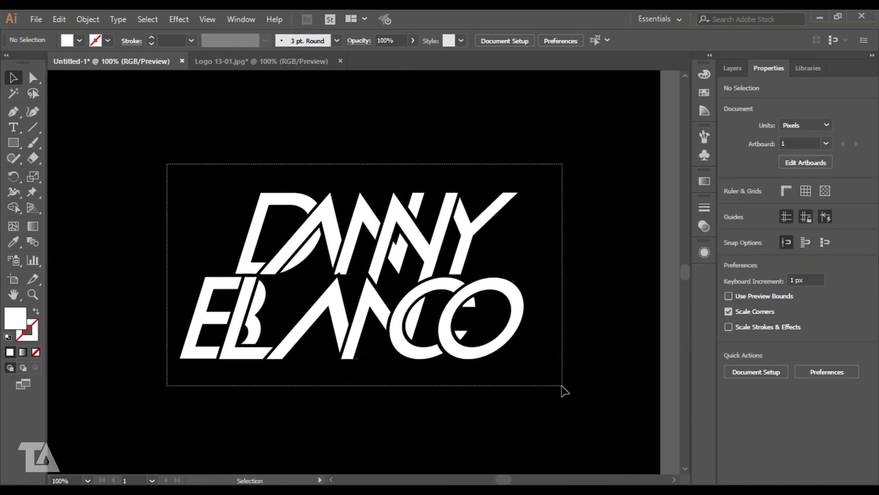
drag(564, 390, 565, 390)
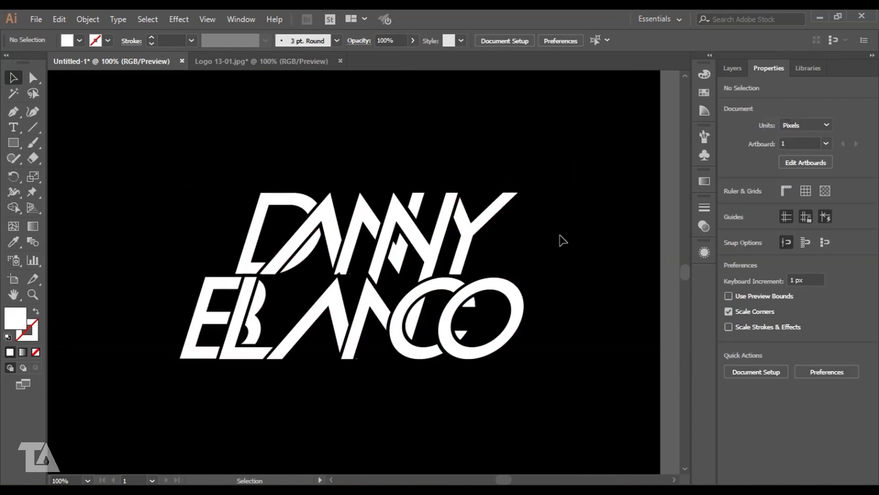
drag(578, 334, 576, 329)
drag(529, 276, 572, 275)
drag(176, 277, 154, 277)
click(300, 157)
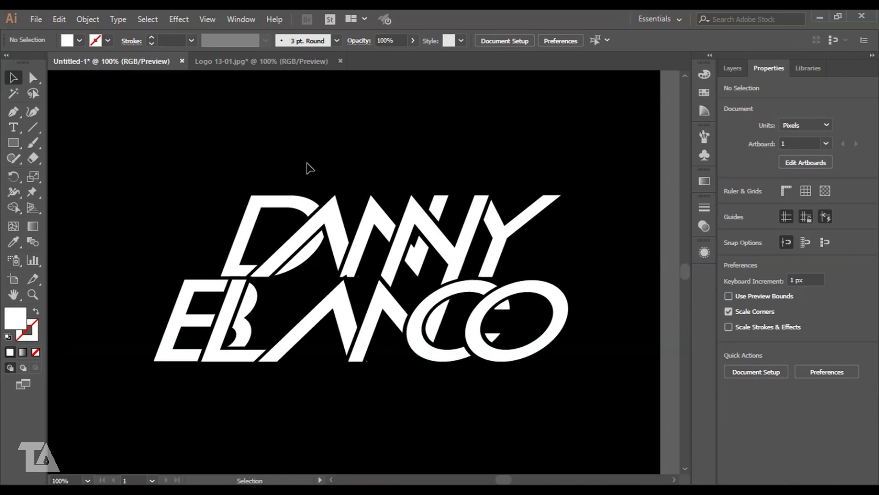
click(561, 302)
drag(573, 281, 591, 281)
click(402, 139)
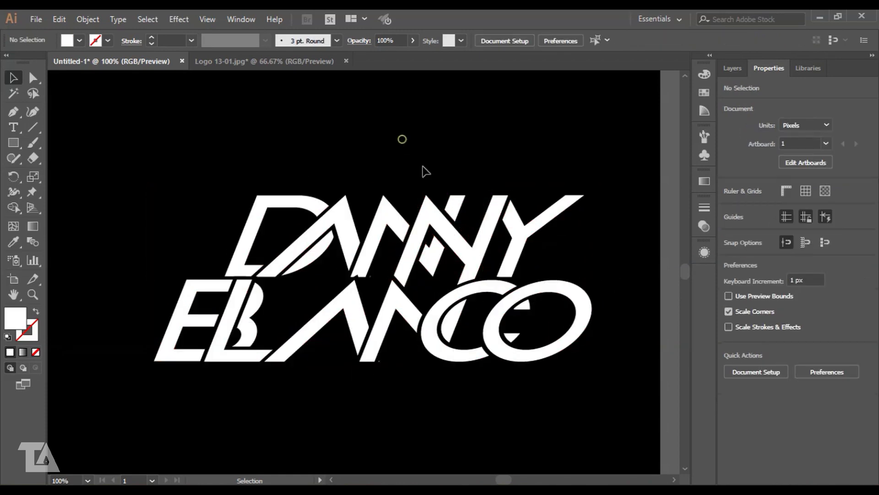
scroll(470, 142, right, 1)
- Select the logo, edit its Transform shear value and stretch it wider to the left
key(ctrl+a)
click(760, 40)
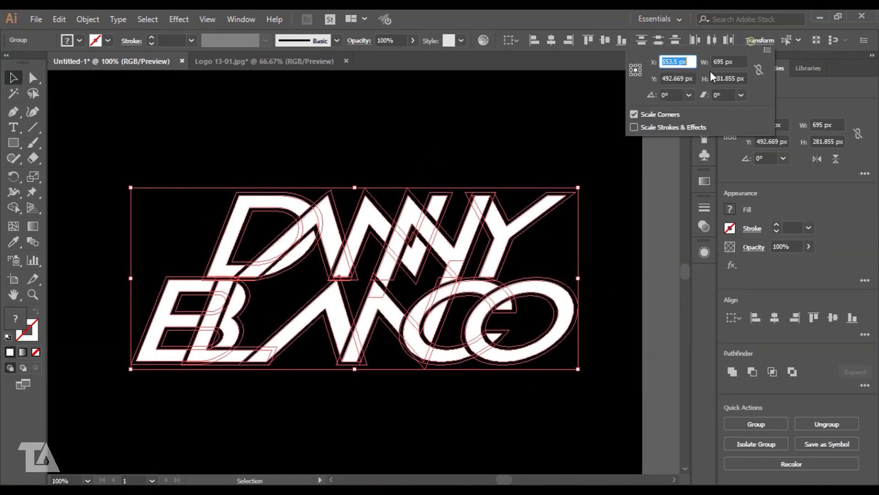
scroll(723, 94, up, 3)
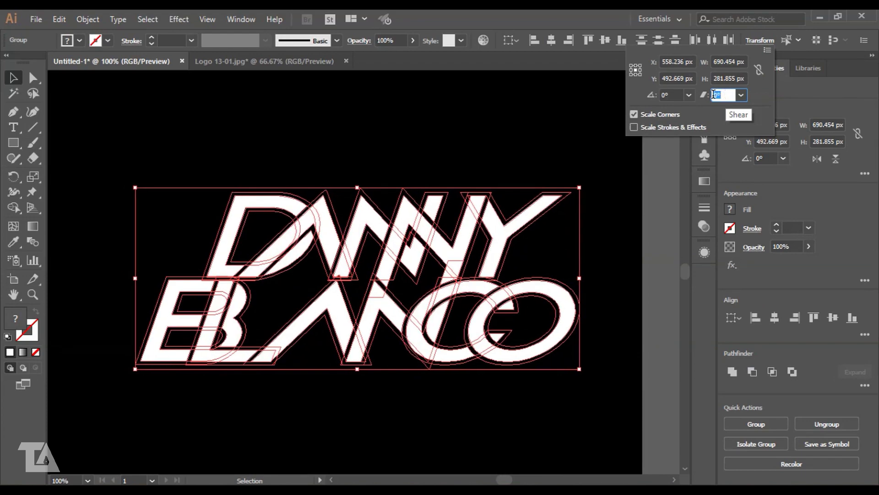
click(422, 132)
key(ctrl+minus)
key(ctrl+plus)
key(ctrl+a)
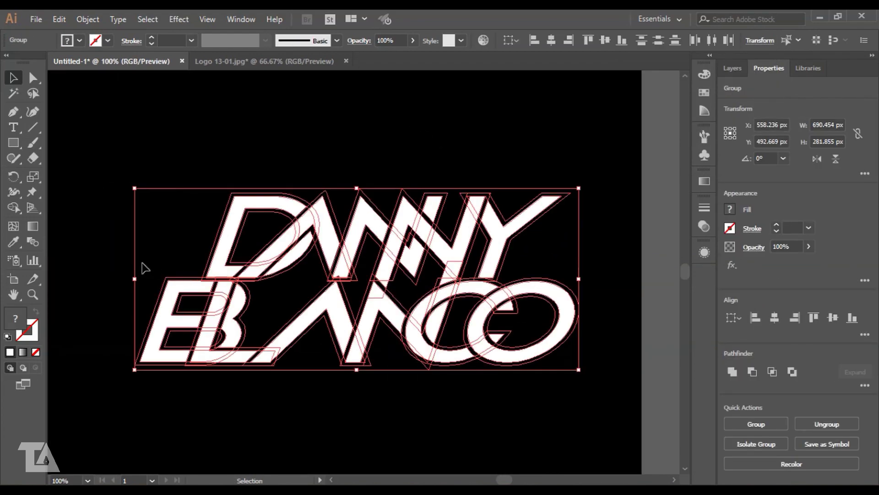
drag(138, 278, 76, 279)
click(761, 41)
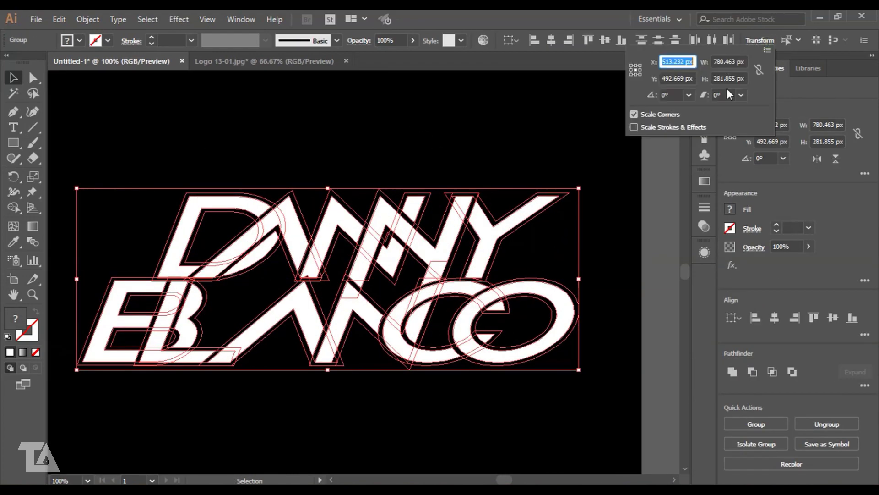
click(725, 94)
scroll(724, 95, down, 2)
click(510, 132)
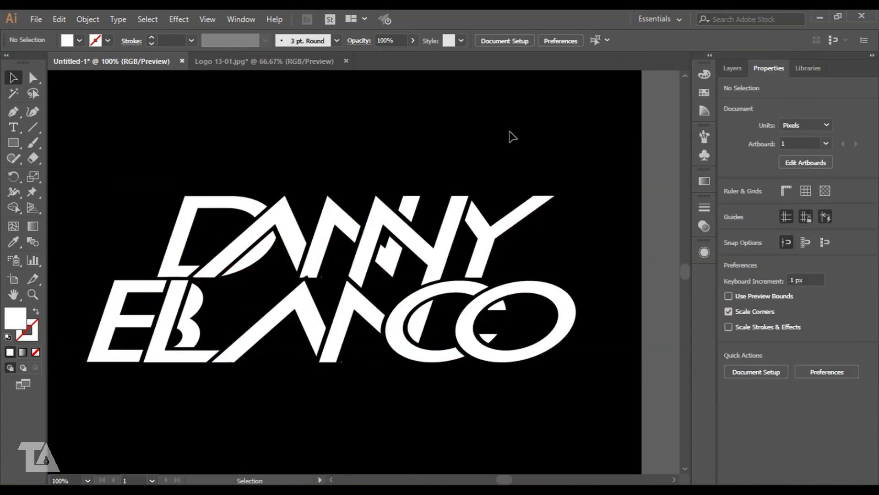
- Adjust the shear again, then widen the logo rightward and stretch it taller to roughly 790 × 304 px
key(ctrl+a)
click(758, 41)
click(724, 95)
scroll(726, 97, down, 1)
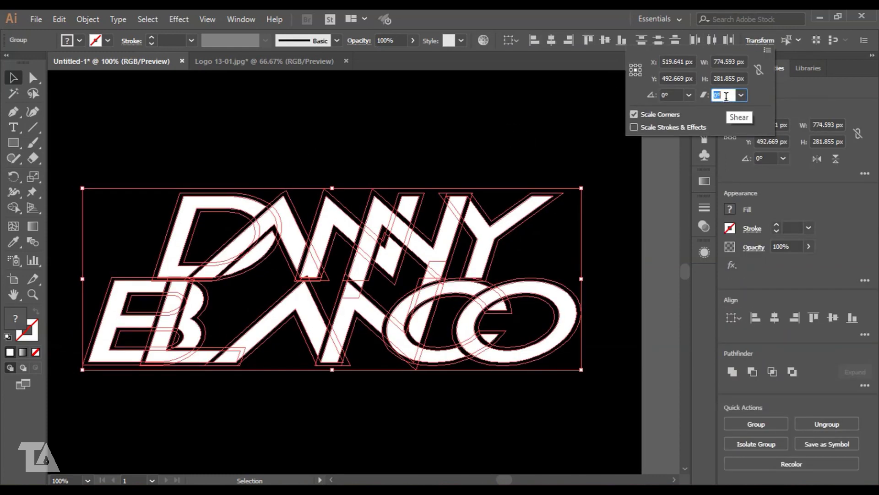
scroll(726, 96, down, 1)
click(398, 112)
click(373, 148)
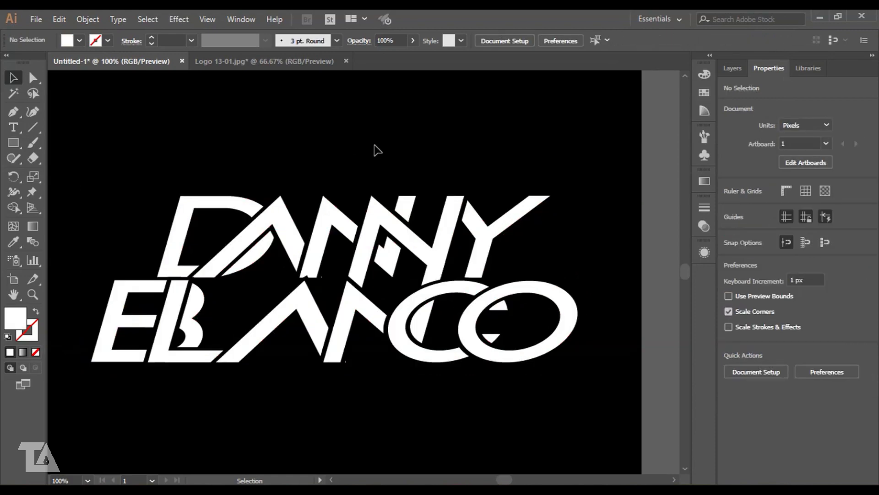
click(469, 272)
drag(582, 278, 598, 278)
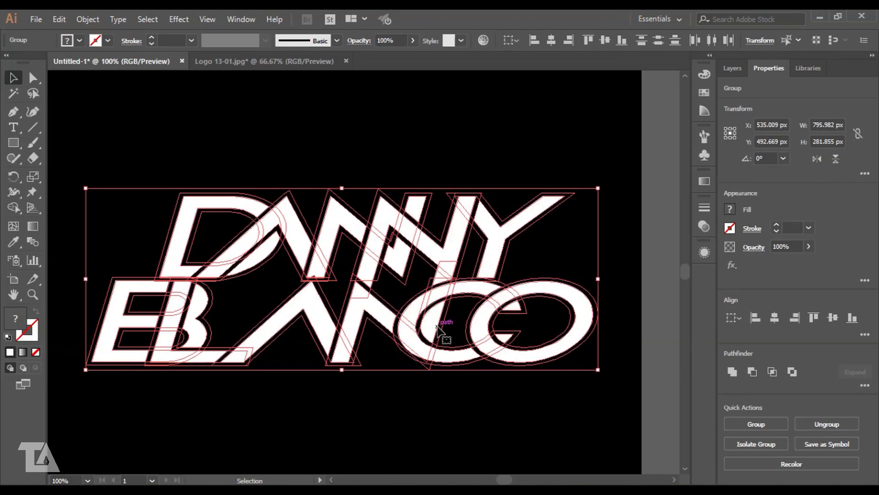
drag(343, 372, 343, 386)
click(349, 147)
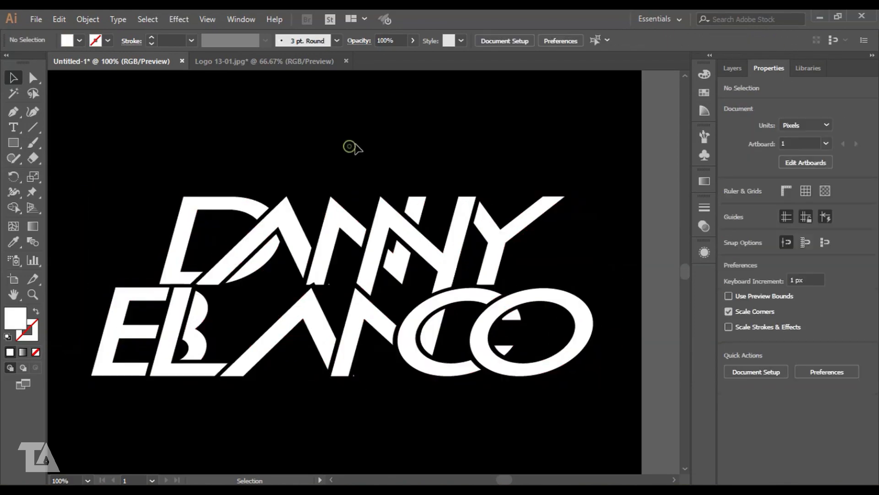
- Revise the logo's shear value twice more to settle the final slant
key(ctrl+a)
click(749, 40)
double_click(730, 94)
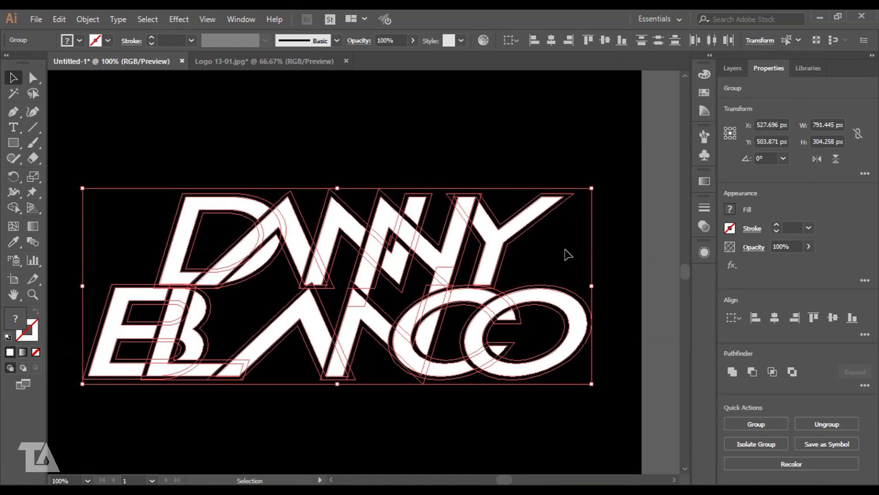
click(760, 41)
double_click(727, 94)
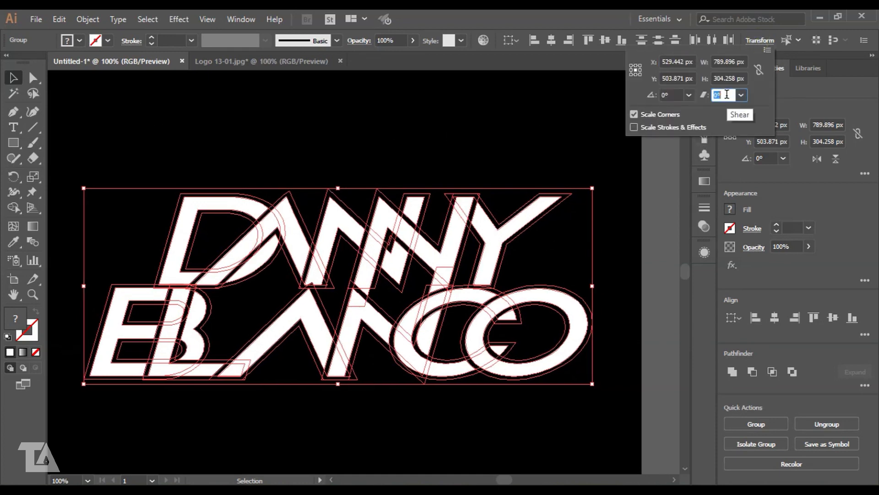
click(334, 168)
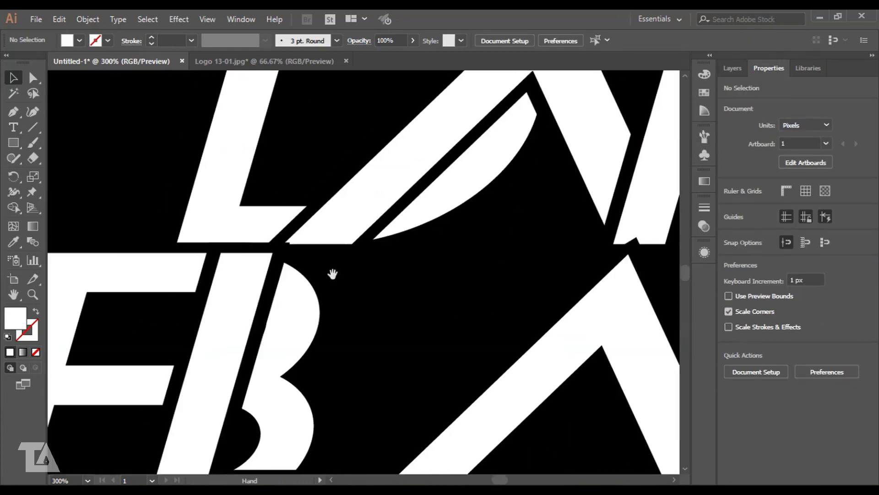
- Pick out the BLANCO group, pan across the letters, and try a small nudge that gets undone
click(248, 215)
shift+click(234, 274)
key(ctrl+shift+a)
click(272, 273)
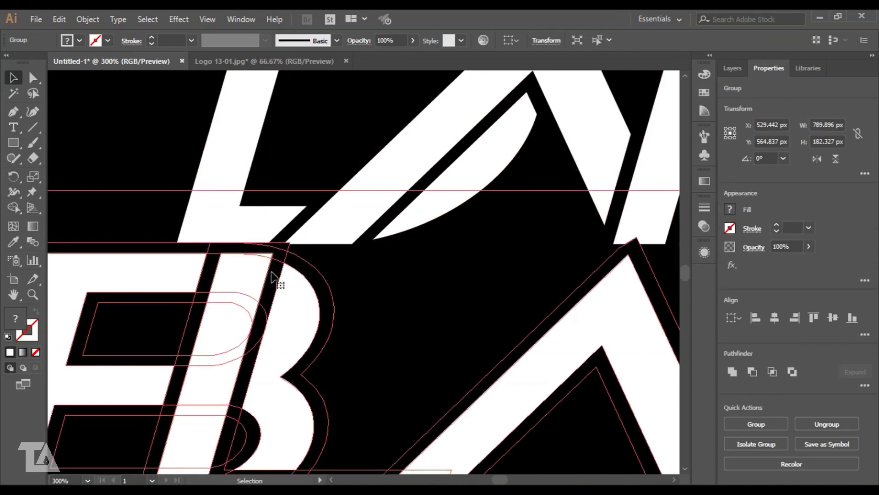
click(426, 288)
drag(572, 257, 80, 287)
drag(540, 249, 312, 263)
drag(188, 297, 457, 267)
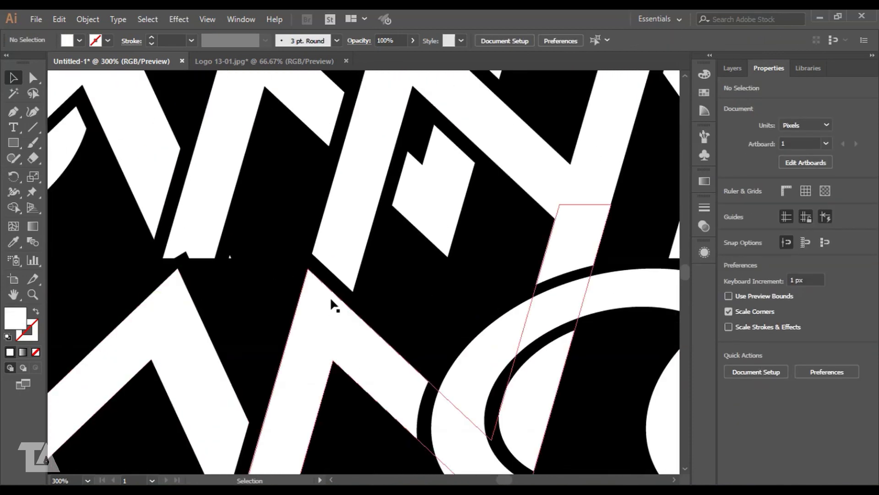
click(333, 305)
drag(333, 306, 334, 304)
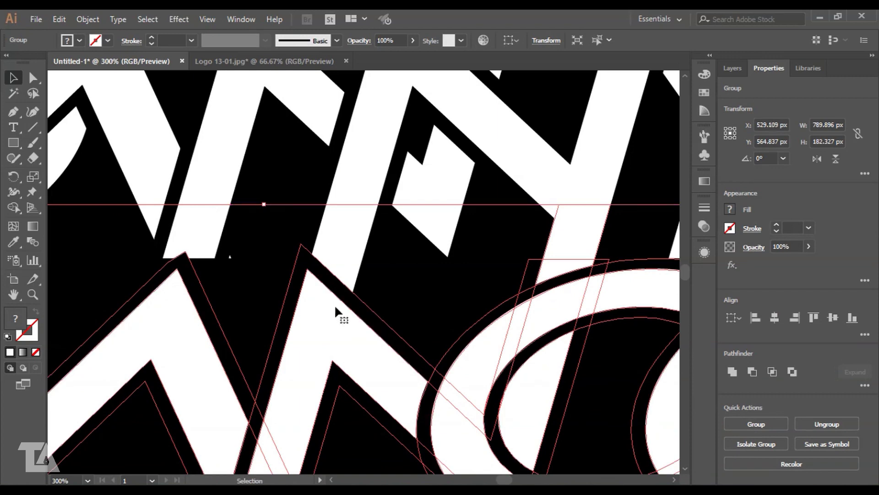
key(ctrl+z)
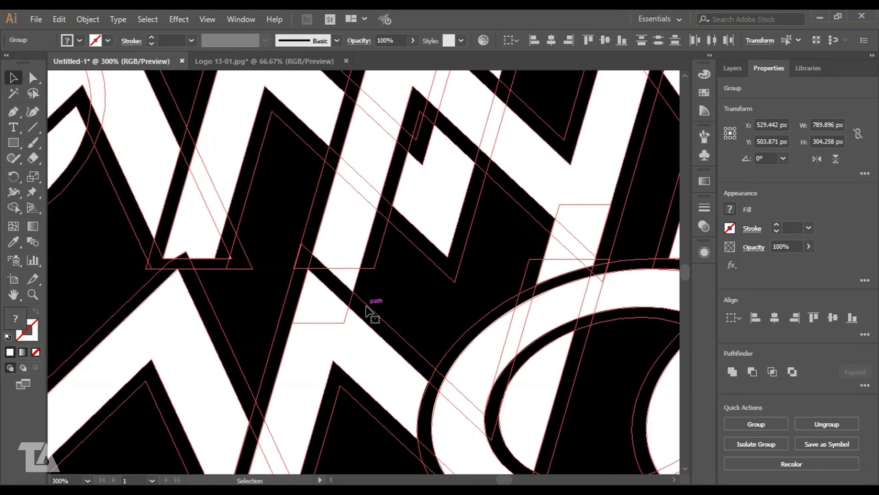
- Inspect the overlaps up close at the Y's inner corner and nudge BLANCO by under a pixel
click(391, 289)
drag(119, 302, 586, 314)
drag(265, 307, 303, 319)
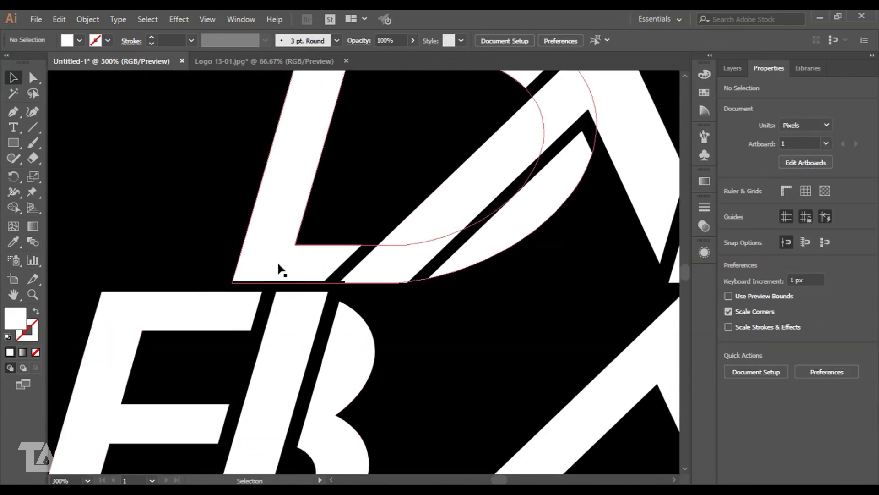
scroll(459, 215, down, 2)
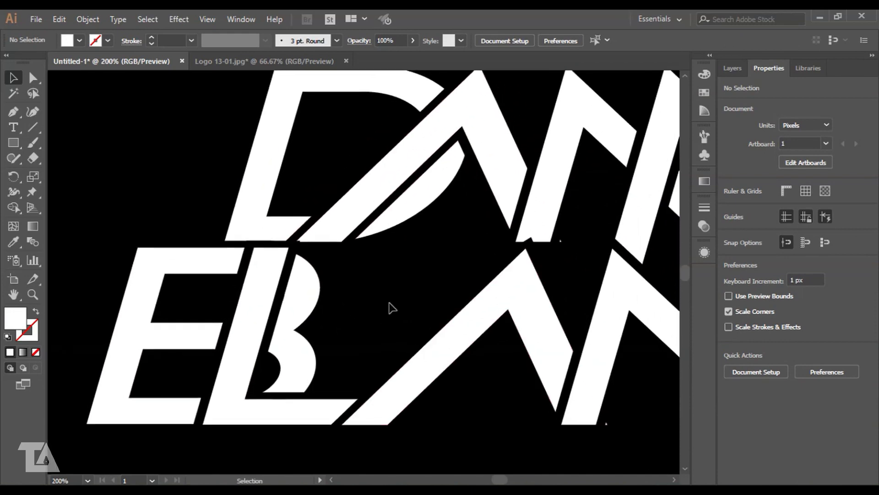
drag(618, 274, 260, 314)
scroll(443, 294, up, 2)
drag(481, 259, 426, 320)
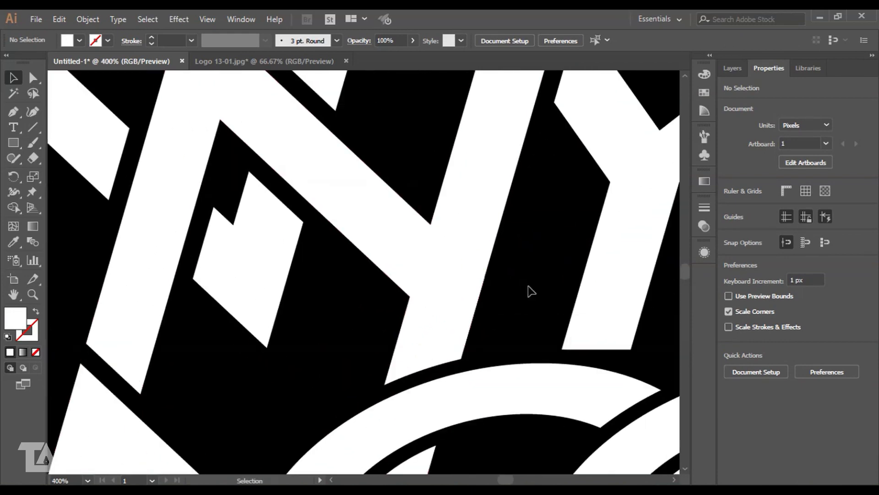
scroll(528, 291, up, 1)
drag(525, 311, 486, 297)
click(424, 311)
drag(417, 304, 417, 309)
click(563, 179)
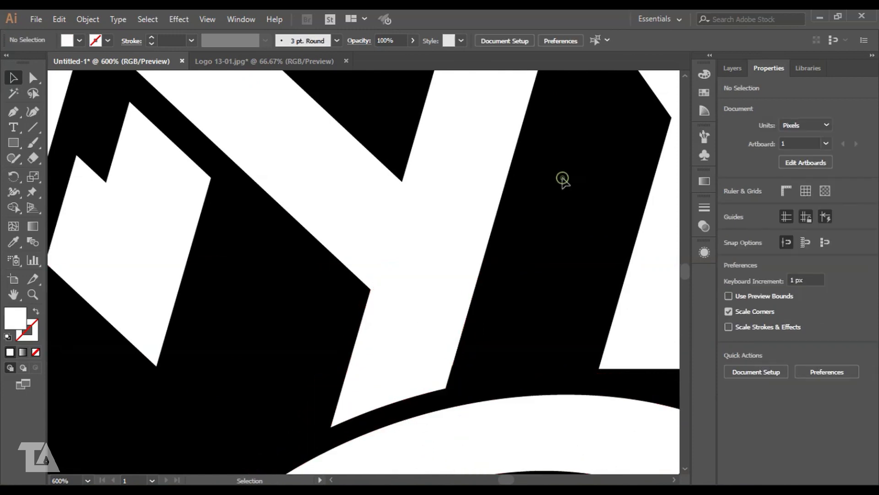
- Check the lettering around the B and pan back to the left-hand letters
scroll(236, 288, down, 4)
drag(196, 246, 288, 320)
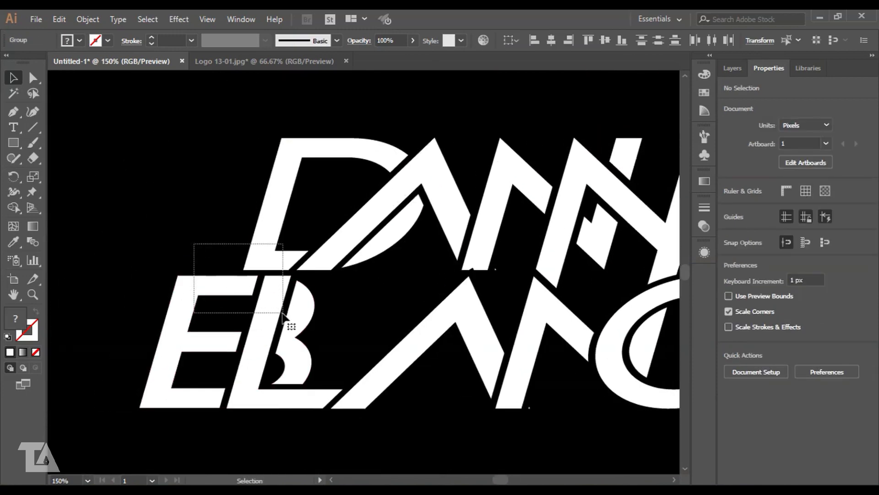
scroll(277, 302, up, 2)
scroll(277, 303, down, 2)
click(448, 309)
scroll(448, 308, down, 2)
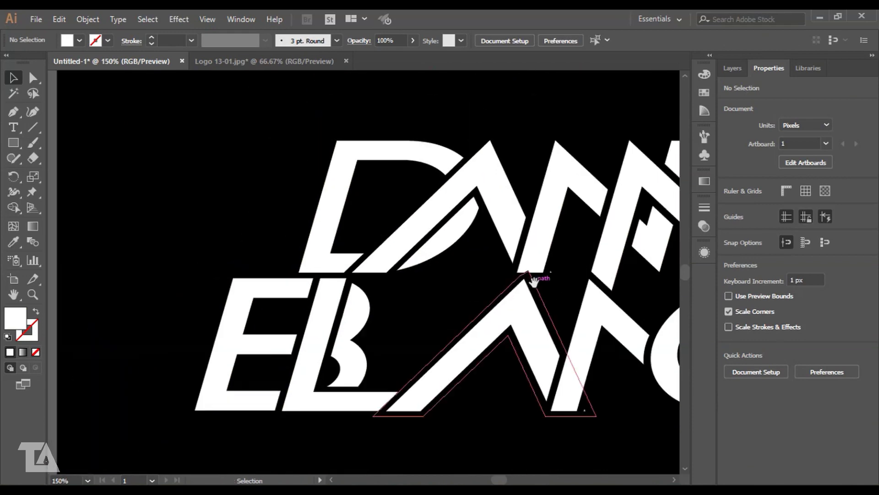
drag(324, 273, 354, 291)
drag(239, 294, 243, 297)
- Select the D together with the overlapping A, ready for merging
click(266, 169)
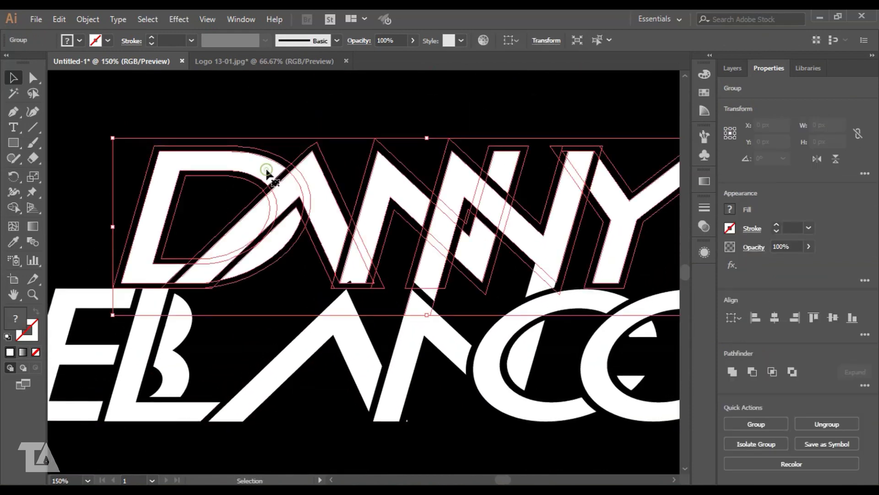
click(285, 147)
scroll(263, 167, up, 2)
drag(264, 167, 331, 158)
click(330, 158)
shift+click(431, 166)
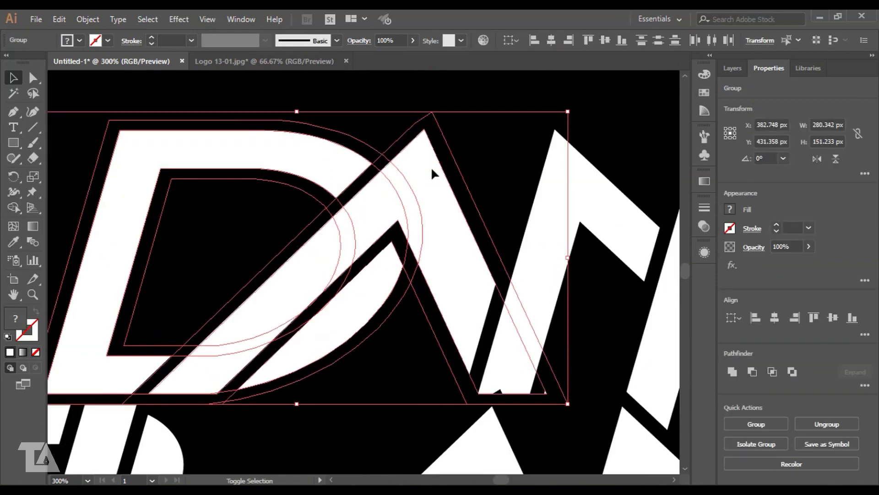
- With Shape Builder, merge the D's sliver, diagonal band and base pieces, and delete its inner ring and bottom strip
key(shift+m)
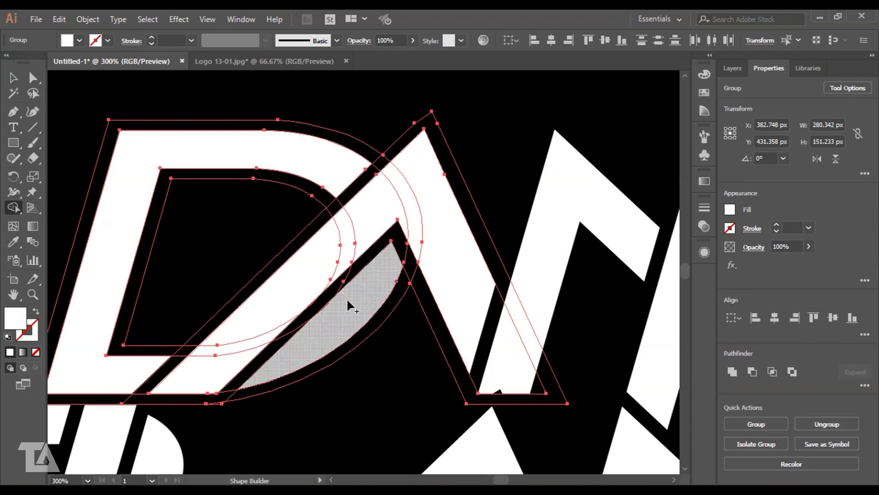
drag(369, 222, 369, 220)
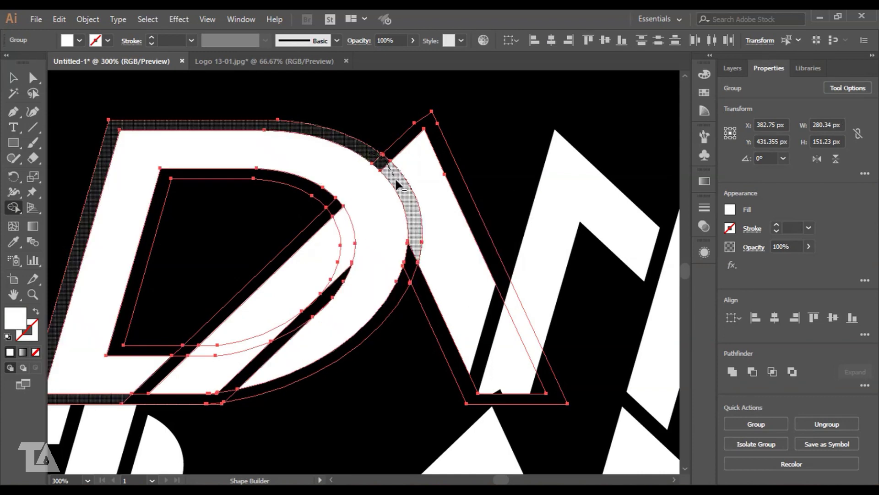
alt+click(414, 257)
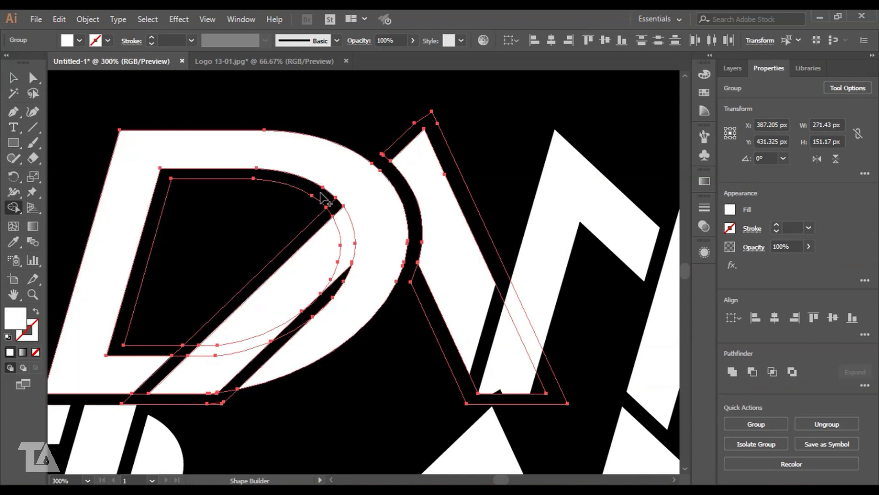
alt+click(332, 209)
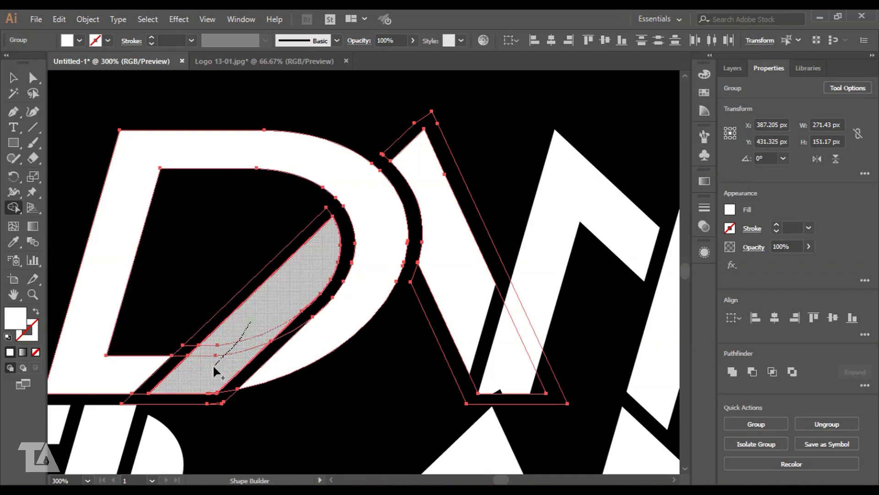
drag(212, 364, 214, 366)
alt+click(224, 398)
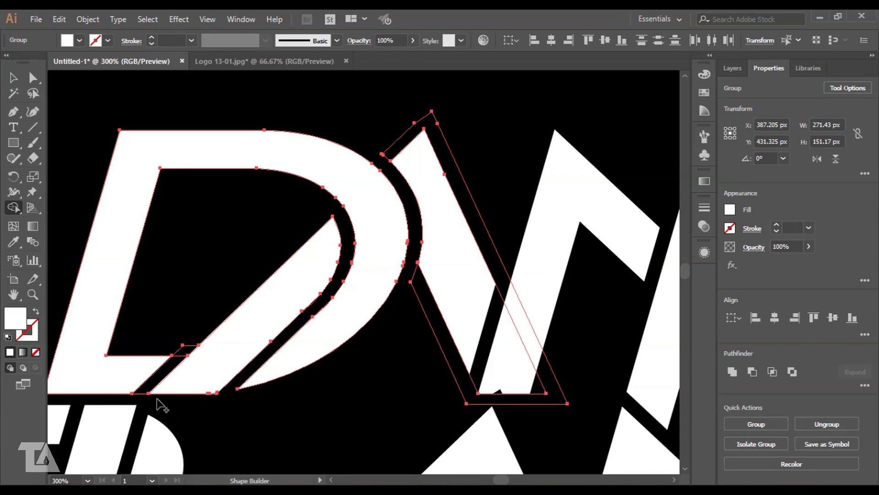
click(184, 352)
- Deselect the artwork and zoom out to 200%
click(10, 74)
click(327, 123)
key(ctrl+minus)
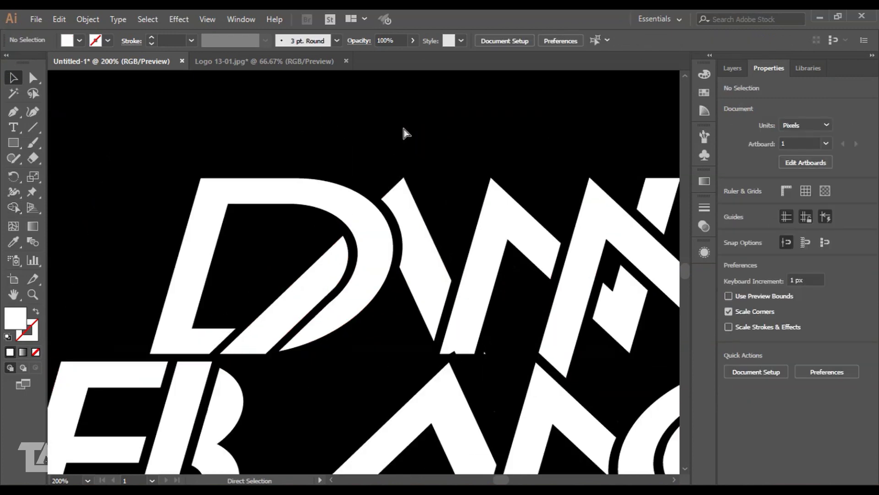
- Frame the DANNY letters at 200% and marquee-select all of their overlapping pieces
drag(503, 147, 338, 132)
key(ctrl+plus)
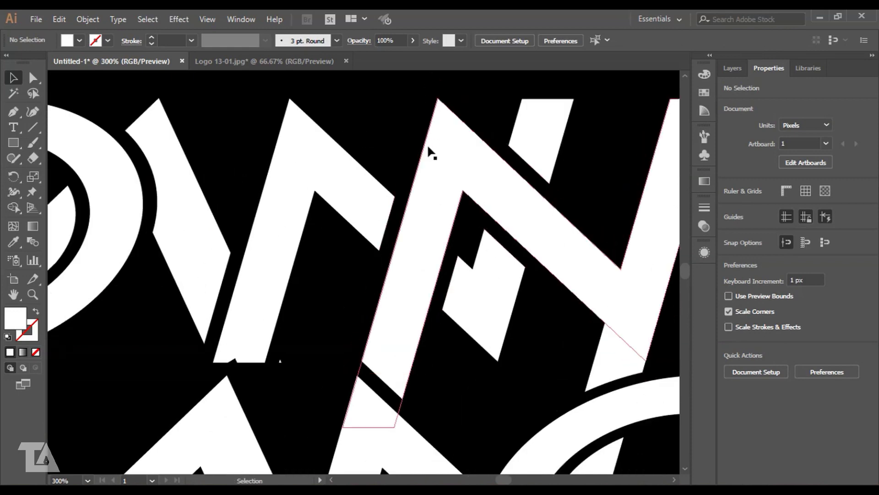
key(ctrl+minus)
drag(354, 137, 349, 139)
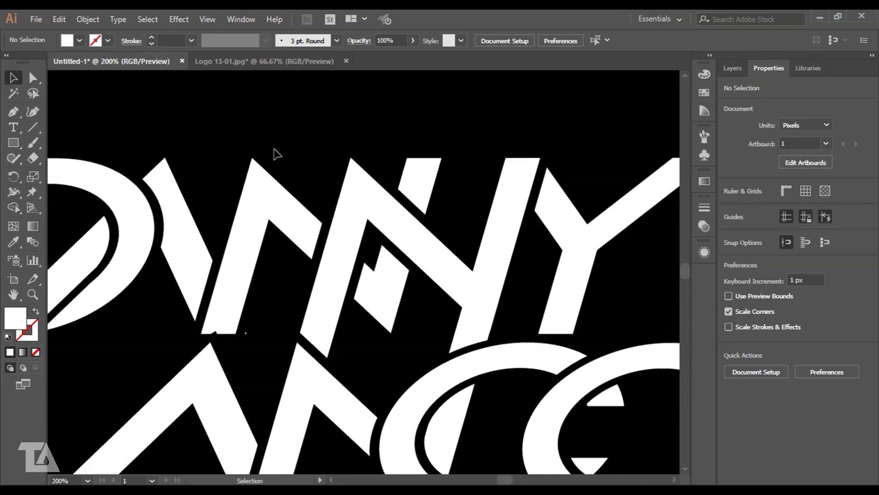
drag(212, 160, 232, 281)
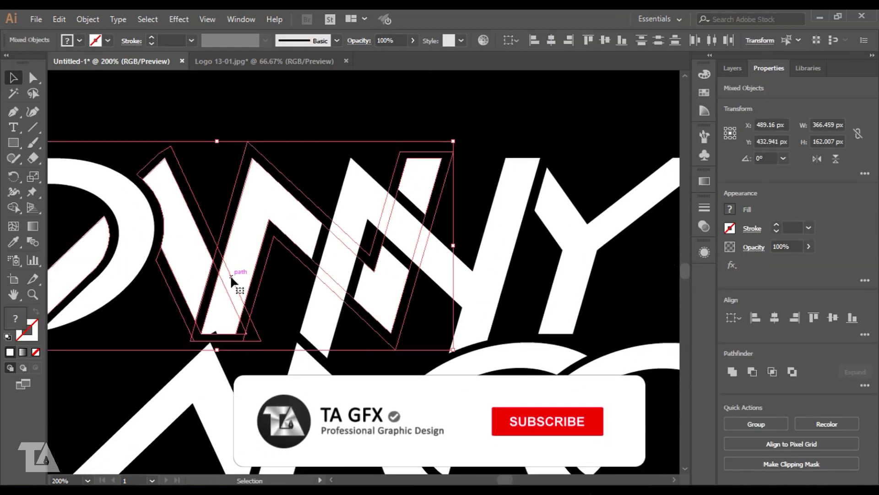
click(297, 111)
drag(183, 116, 562, 271)
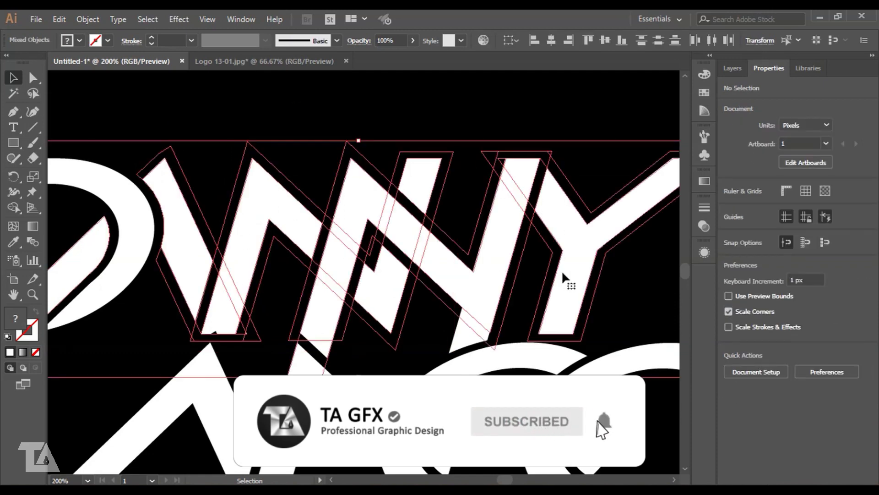
click(257, 116)
drag(201, 140, 372, 287)
key(shift+m)
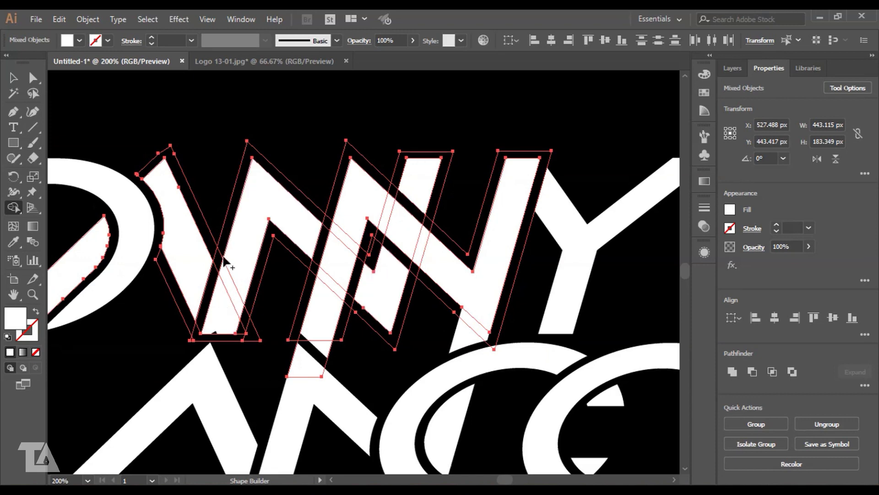
- Merge the W's top and left stroke and the N's middle stroke pieces, and delete the nearby slivers
drag(220, 251, 215, 275)
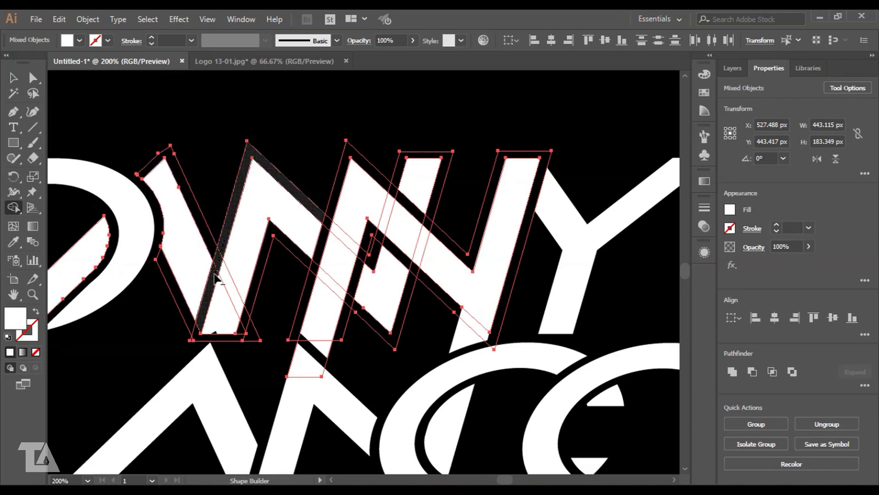
drag(197, 335, 197, 336)
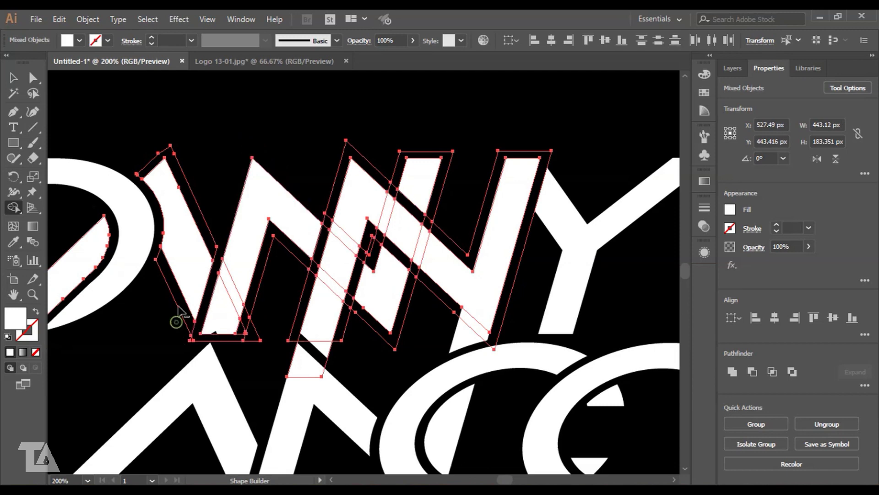
alt+click(189, 178)
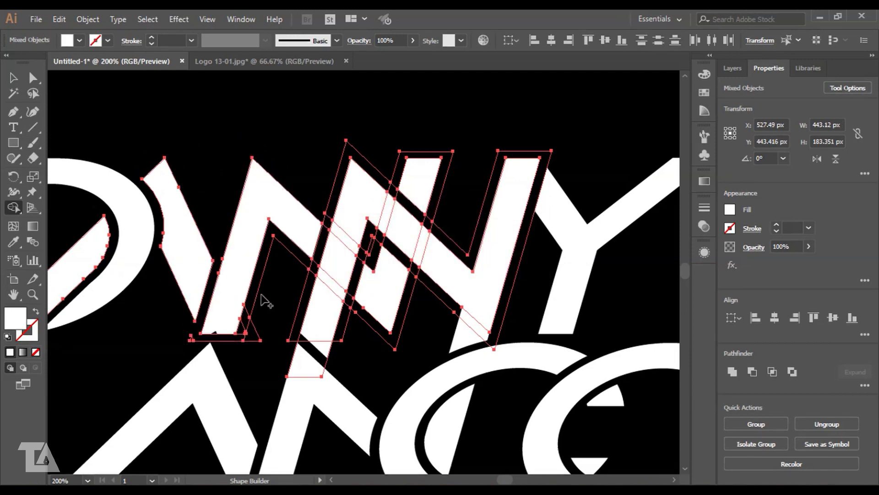
mouse_move(385, 305)
mouse_down()
mouse_move(403, 219)
mouse_move(389, 294)
mouse_move(419, 257)
mouse_up()
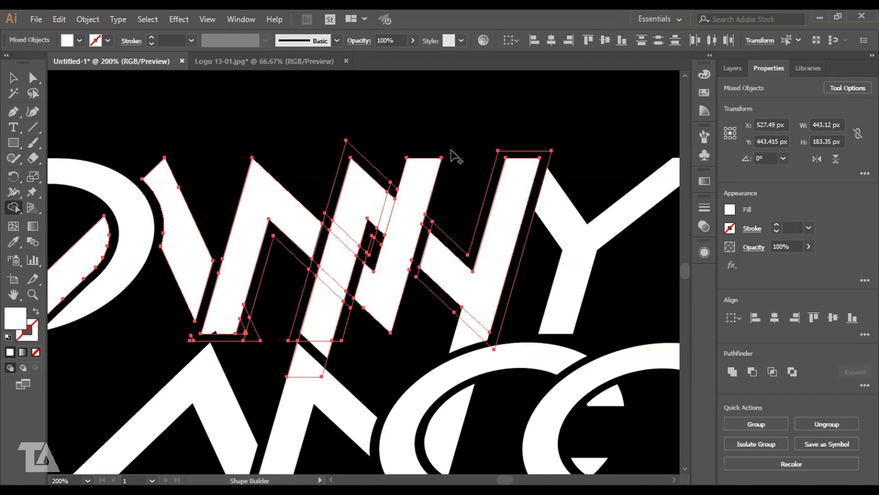
alt+click(390, 211)
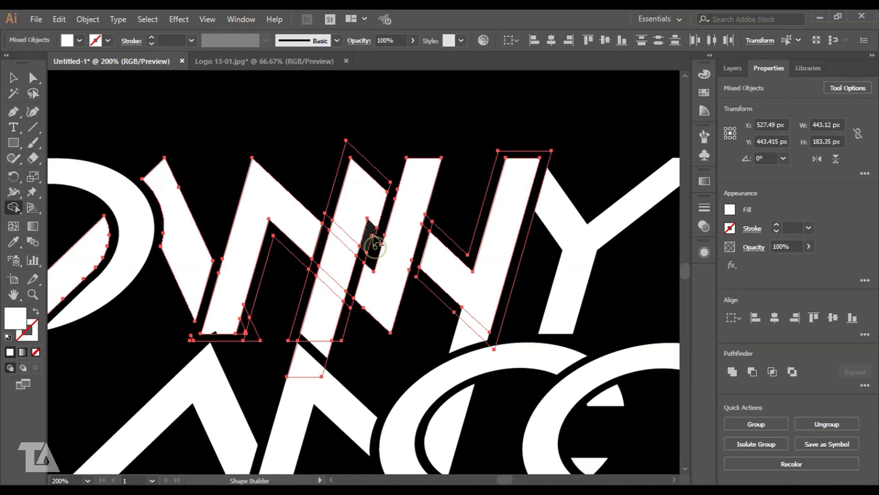
alt+click(374, 245)
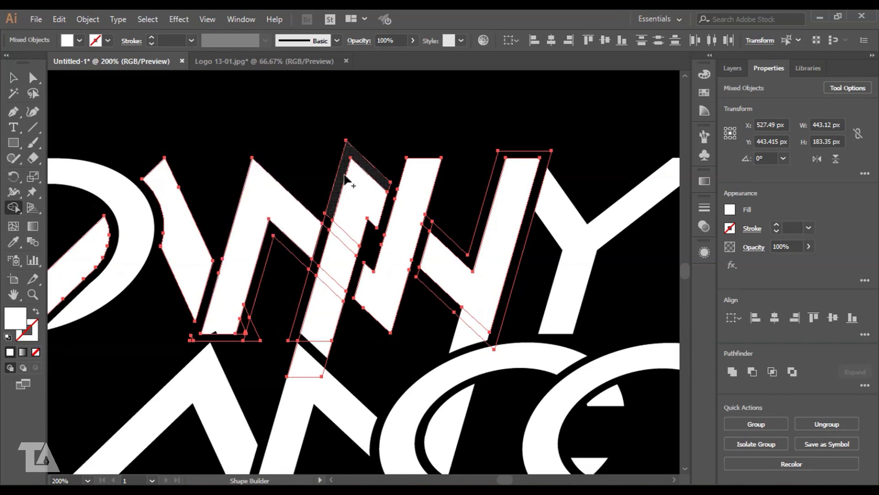
alt+click(350, 151)
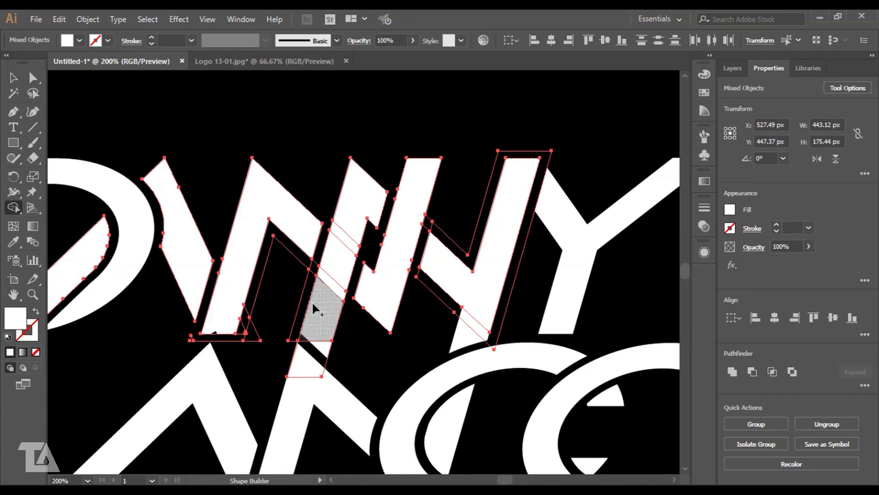
alt+click(251, 338)
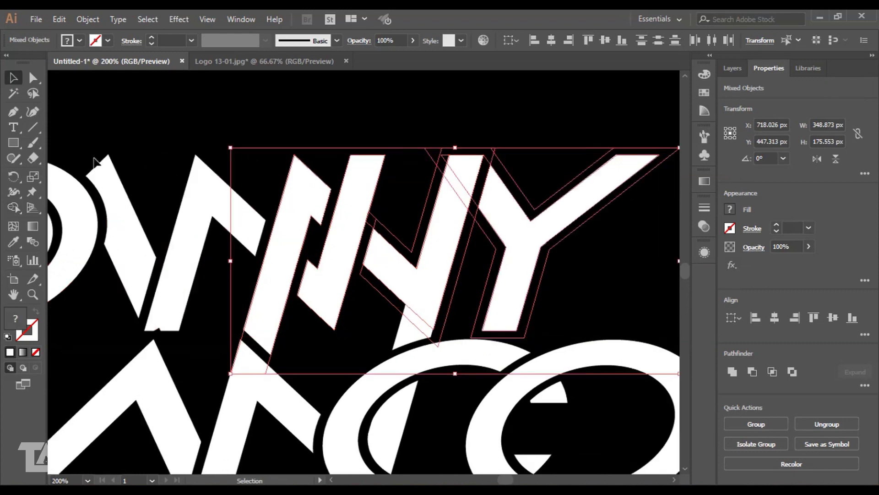
- Delete the Y's sliver and outline band and the black region between the N's strokes, then deselect
key(shift+m)
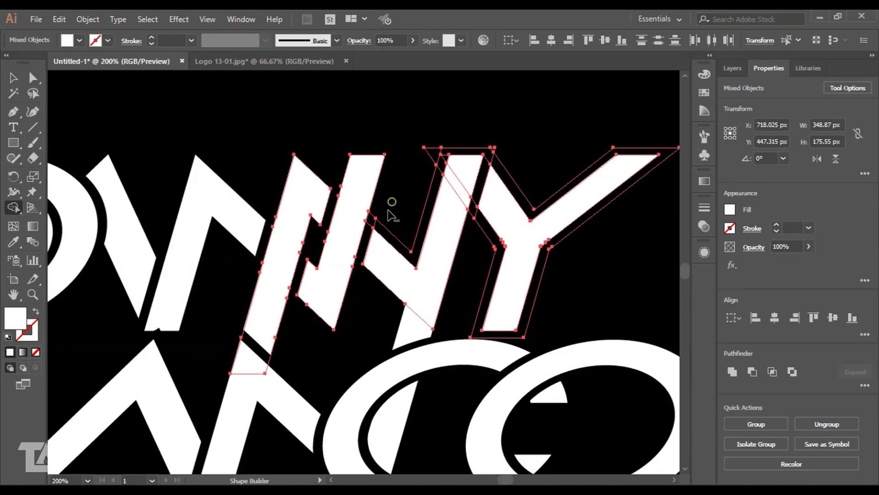
alt+click(463, 151)
alt+click(383, 236)
alt+click(504, 172)
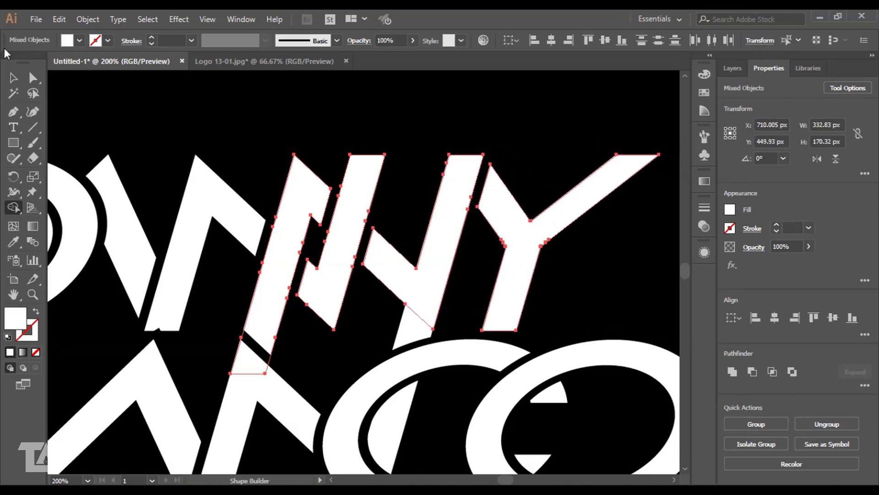
click(13, 78)
click(264, 126)
key(ctrl+minus)
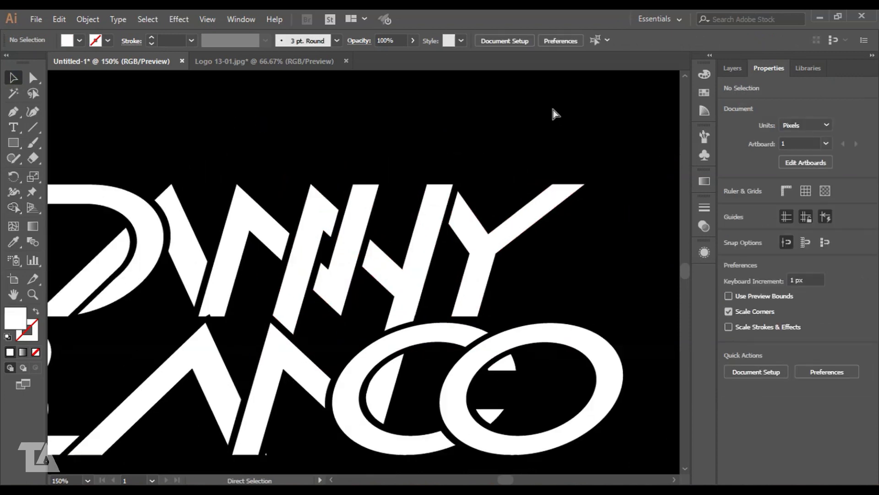
- Zoom in on BLANCO's E and B and select the BLANCO letter group
drag(290, 162, 511, 126)
drag(322, 316, 374, 302)
key(ctrl+plus)
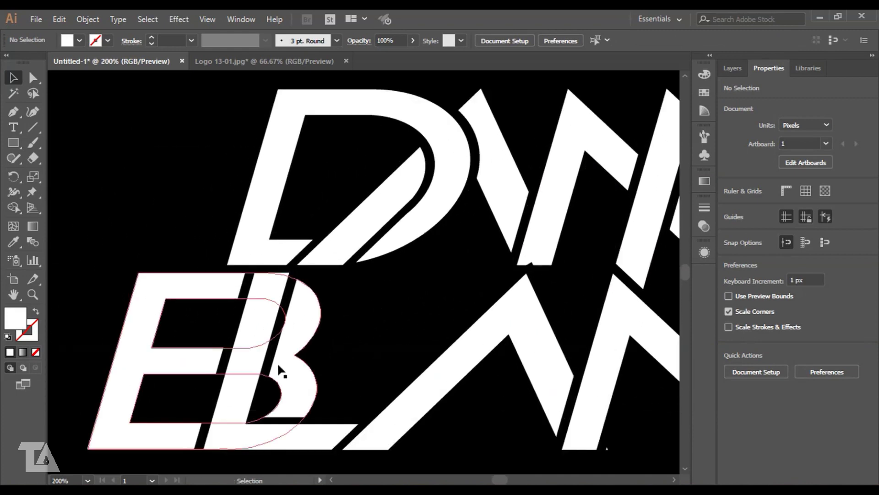
click(278, 361)
drag(348, 359, 370, 352)
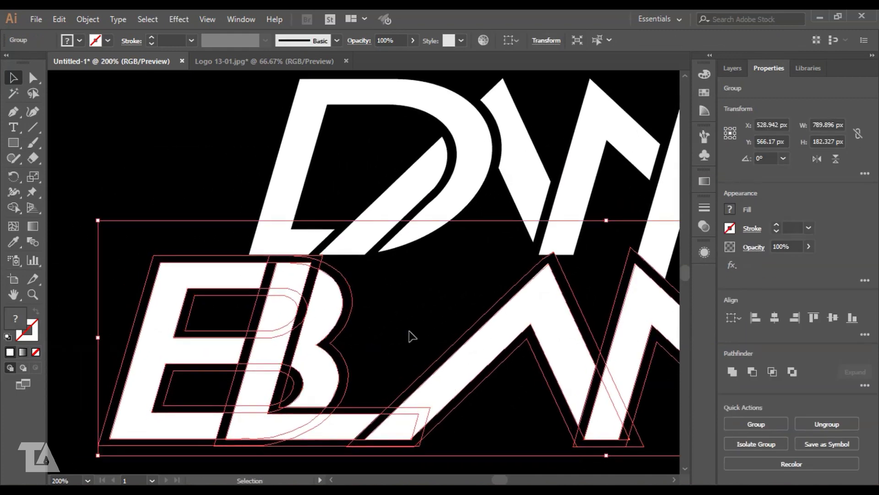
click(12, 206)
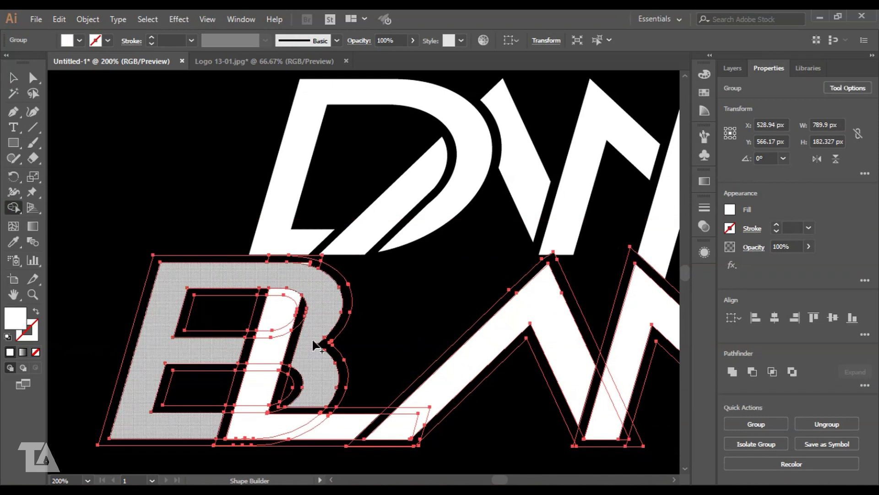
- Erase the strips around the B's counters, then merge the E's counters and the B's stem with its lower curve
mouse_move(258, 292)
mouse_down()
mouse_move(238, 337)
mouse_move(263, 335)
mouse_move(258, 312)
mouse_up()
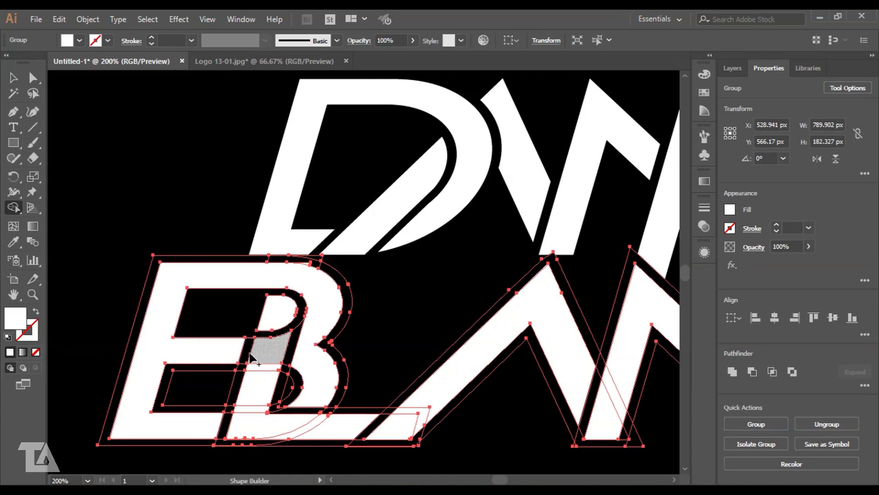
drag(213, 376, 254, 366)
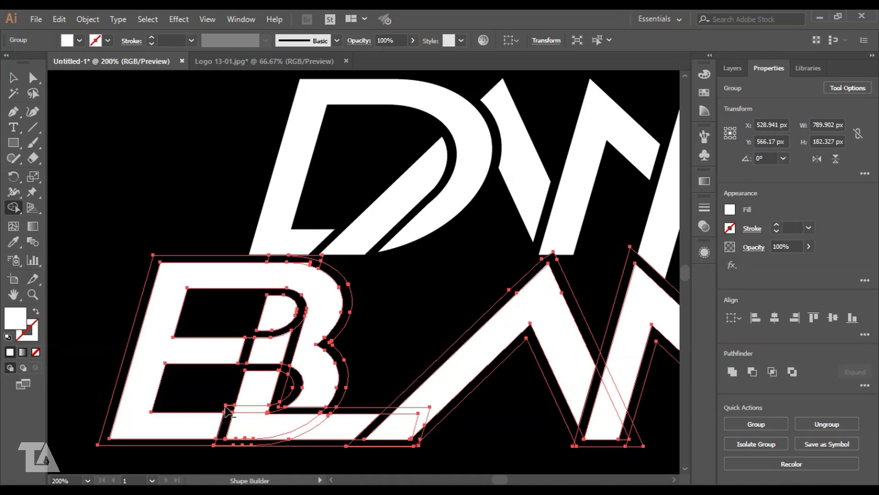
drag(219, 399, 239, 409)
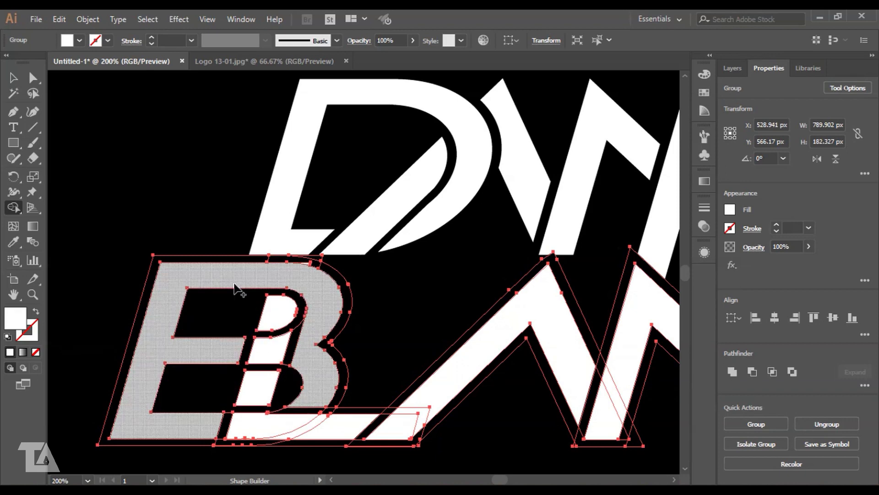
click(234, 319)
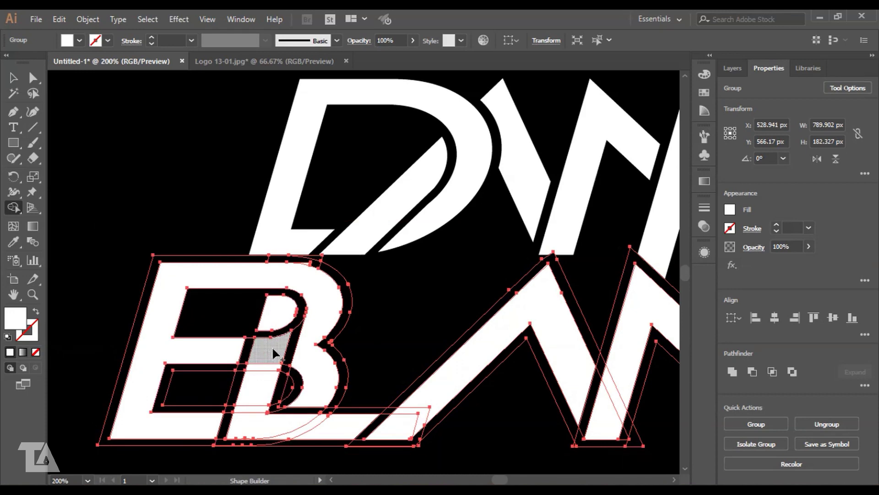
click(251, 385)
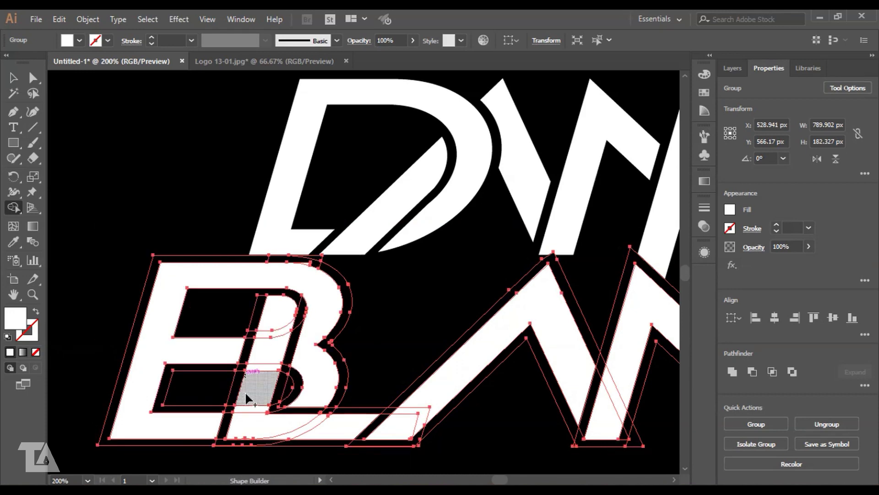
mouse_move(246, 395)
mouse_down()
mouse_move(259, 424)
mouse_move(270, 316)
mouse_move(253, 409)
mouse_move(337, 419)
mouse_up()
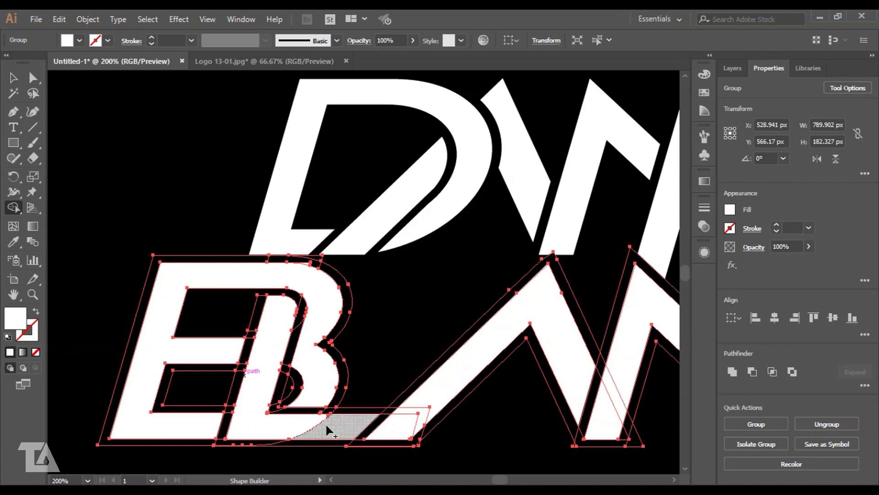
- Remove the outline bands and black strips around the E and B, then merge the E, B and base into one shape
alt+click(341, 275)
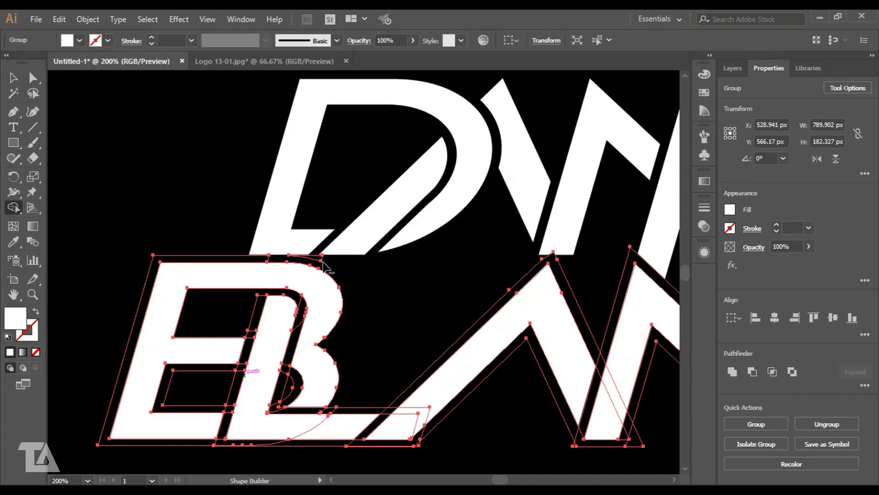
alt+click(191, 257)
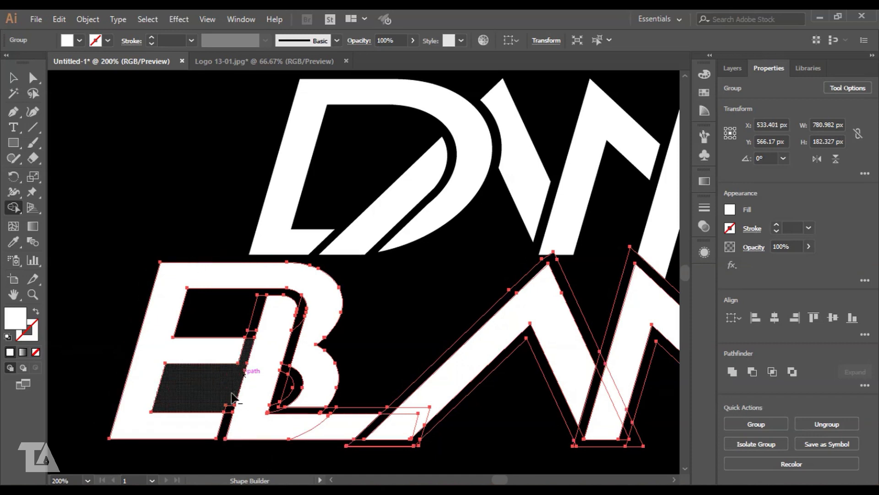
alt+click(243, 365)
alt+click(251, 331)
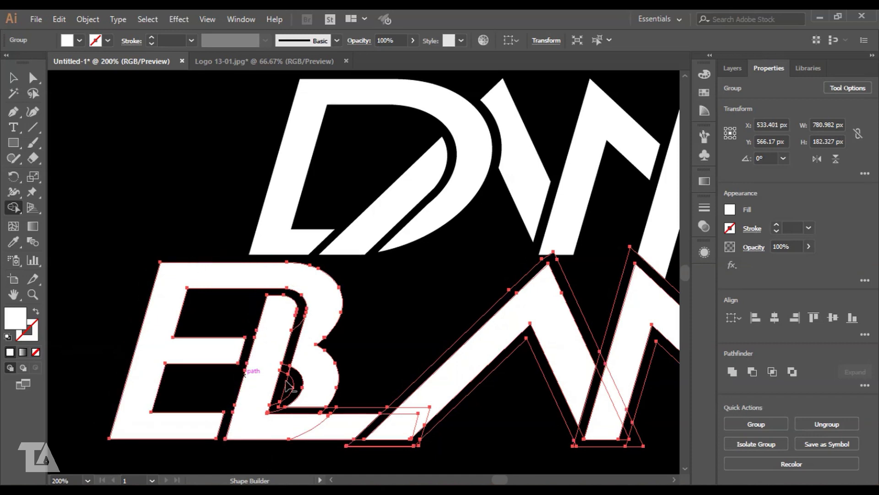
alt+click(312, 412)
alt+click(277, 404)
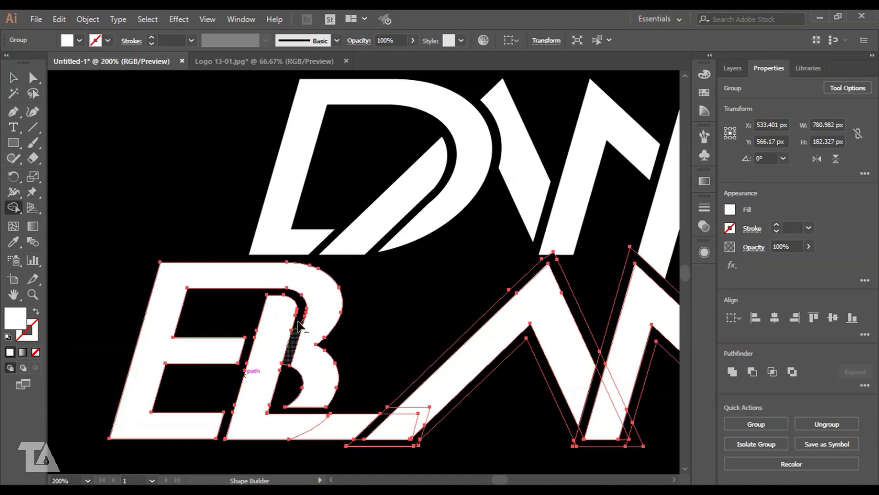
mouse_move(249, 239)
mouse_down()
mouse_move(237, 429)
mouse_move(323, 423)
mouse_up()
key(v)
click(434, 327)
- Merge the A's diagonal with its base piece and delete the black triangle and outline band beside it
scroll(430, 324, down, 2)
scroll(430, 324, right, 3)
click(369, 320)
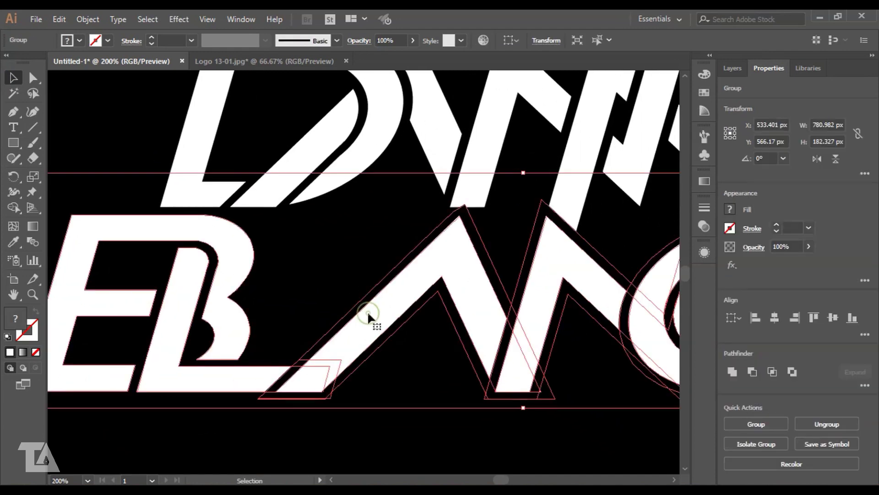
key(shift+m)
drag(347, 340, 286, 384)
scroll(379, 399, right, 2)
alt+click(280, 397)
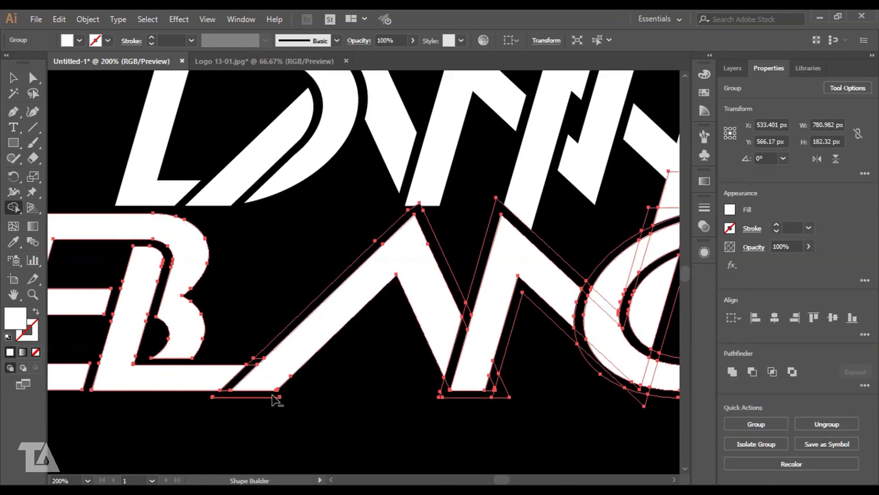
alt+click(256, 359)
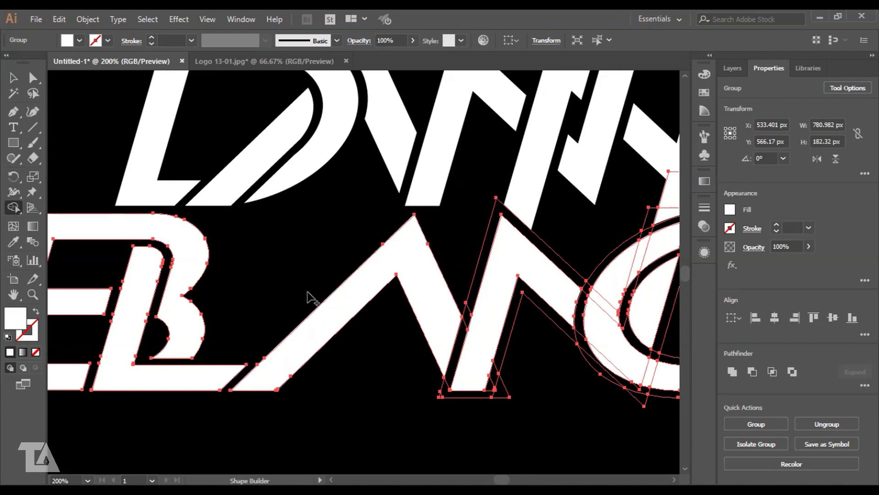
- Remove the thin black bands along the N's left and middle diagonals, then bring the C and O into view
scroll(311, 298, right, 3)
scroll(311, 298, up, 1)
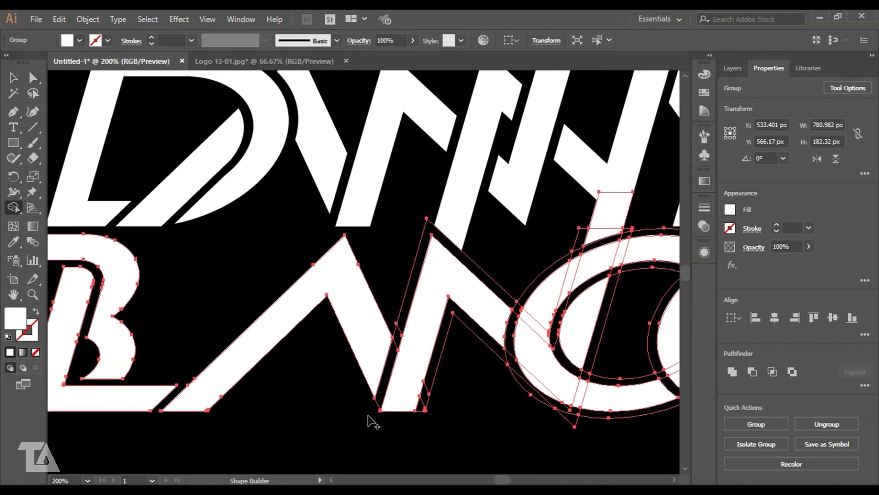
alt+click(411, 280)
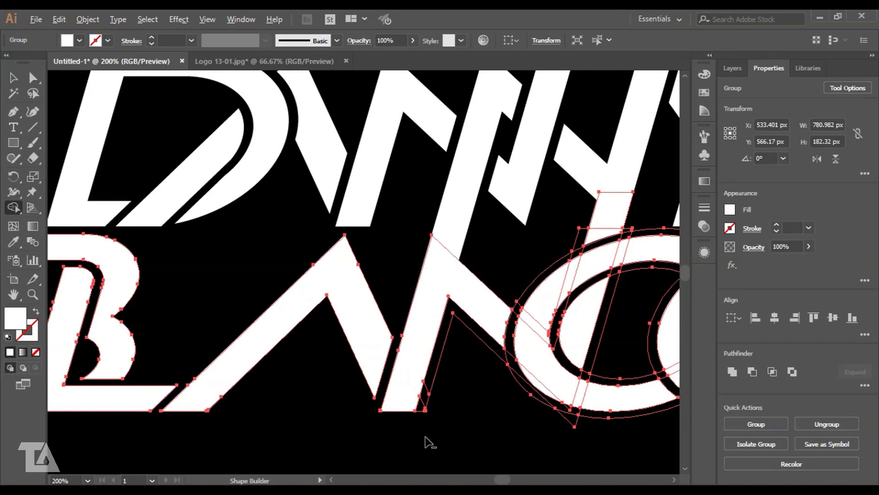
alt+click(424, 408)
drag(428, 414, 290, 406)
click(13, 80)
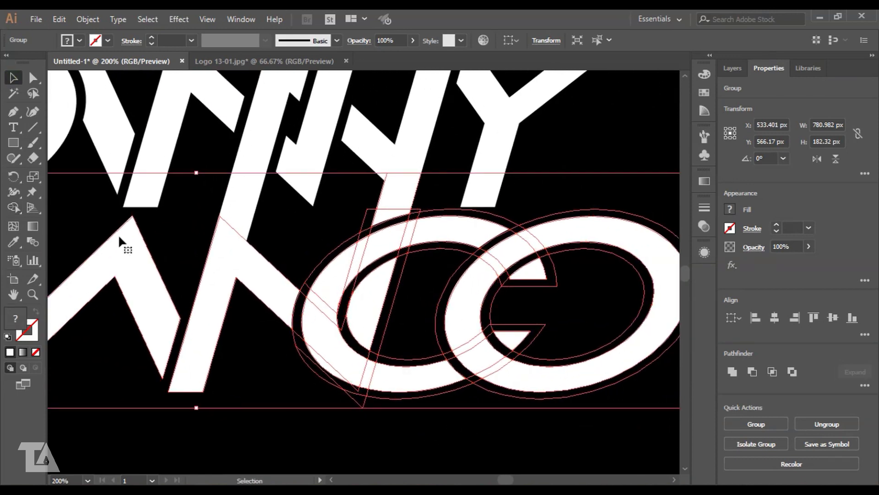
- Merge the C ring's pieces and the slanted strip into solid shapes, and delete the C's slivers
key(shift+m)
drag(330, 366, 341, 316)
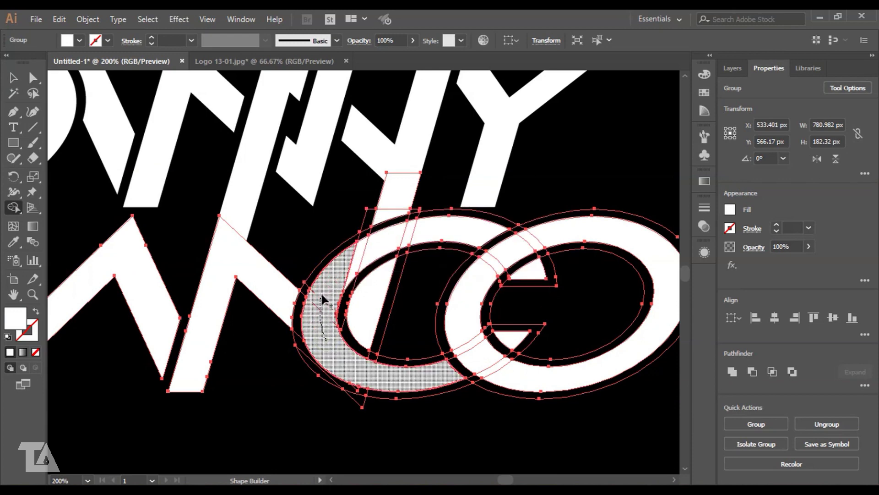
drag(323, 298, 322, 297)
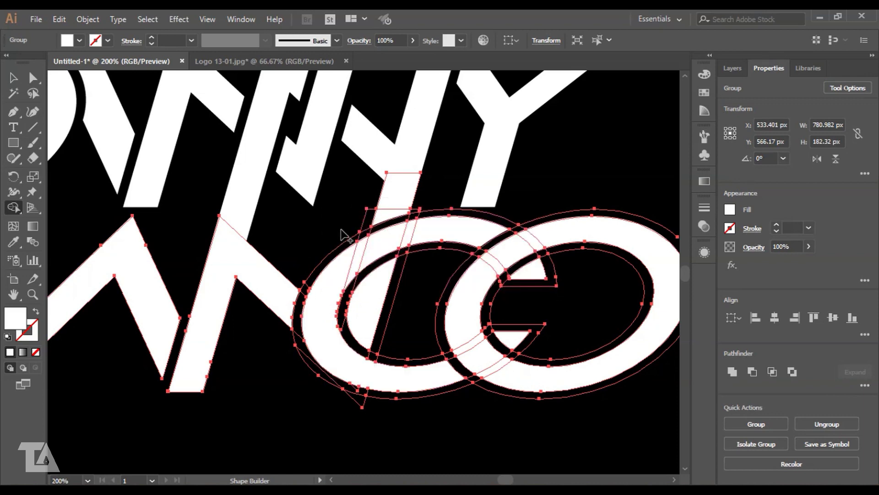
drag(414, 216, 400, 263)
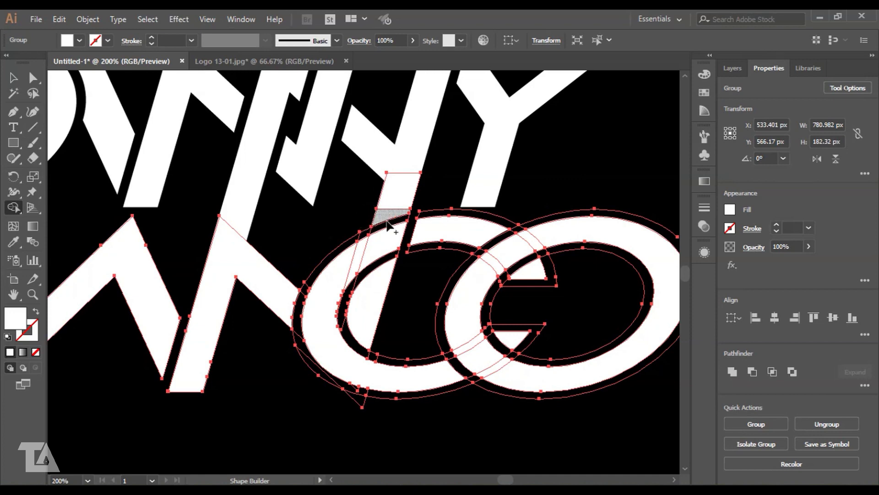
drag(384, 236, 390, 202)
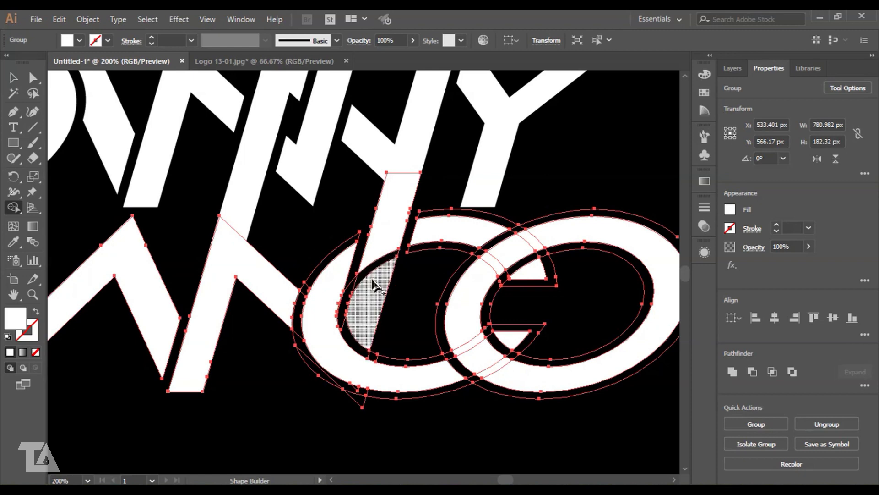
click(326, 310)
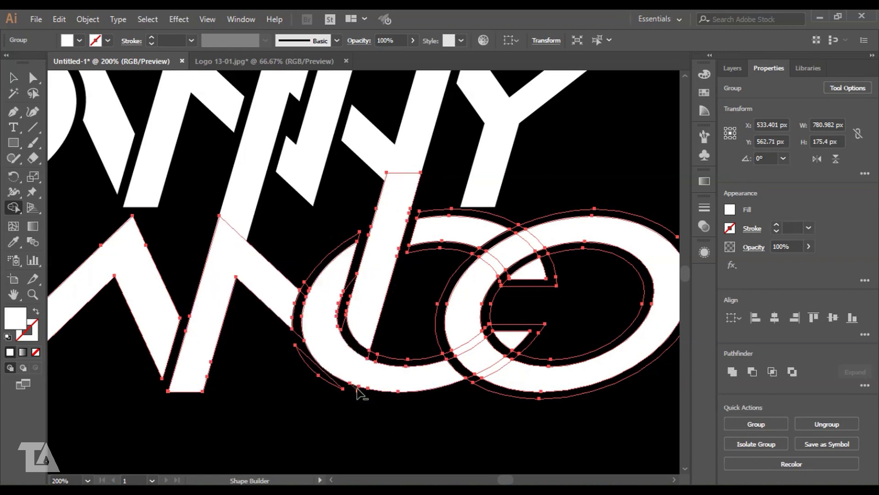
alt+click(307, 281)
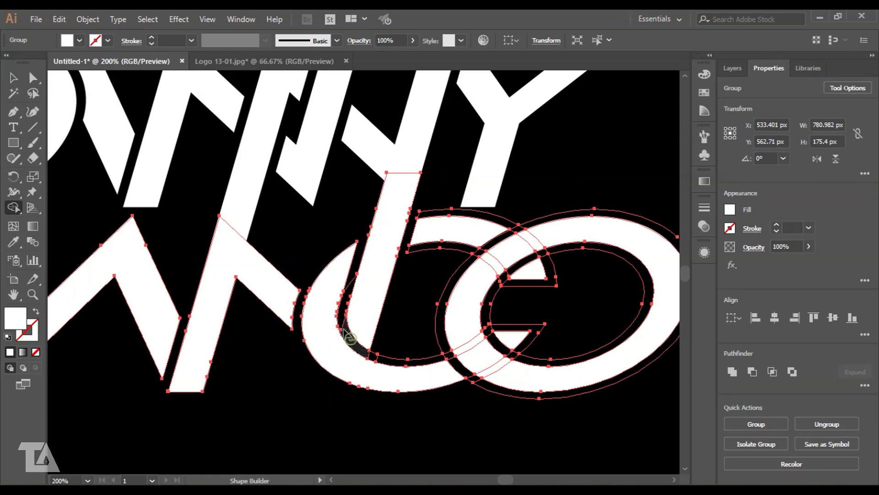
alt+click(349, 338)
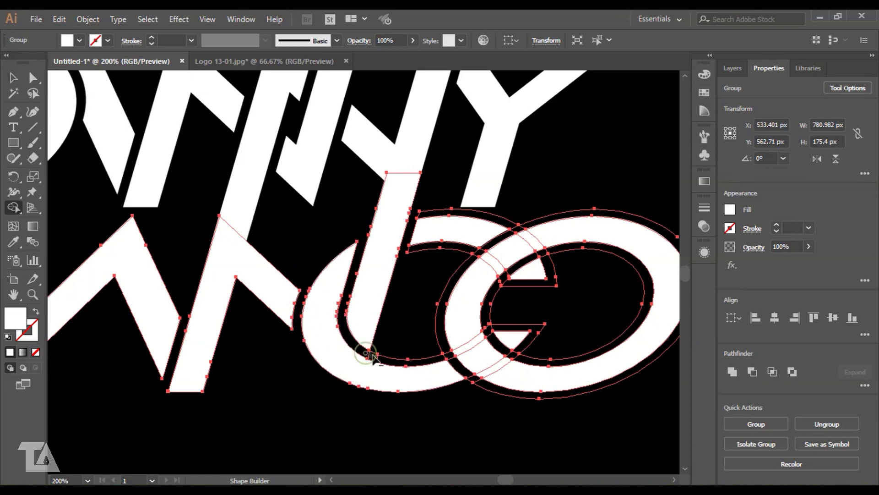
alt+click(451, 211)
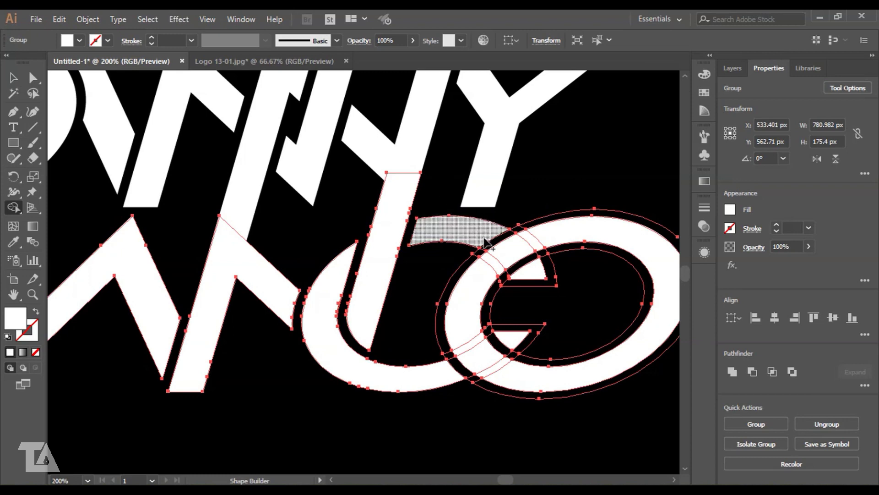
- Merge the O's ring pieces into one shape and delete its inner ellipse and thin outer band
mouse_move(486, 239)
mouse_down()
mouse_move(367, 249)
mouse_move(392, 248)
mouse_up()
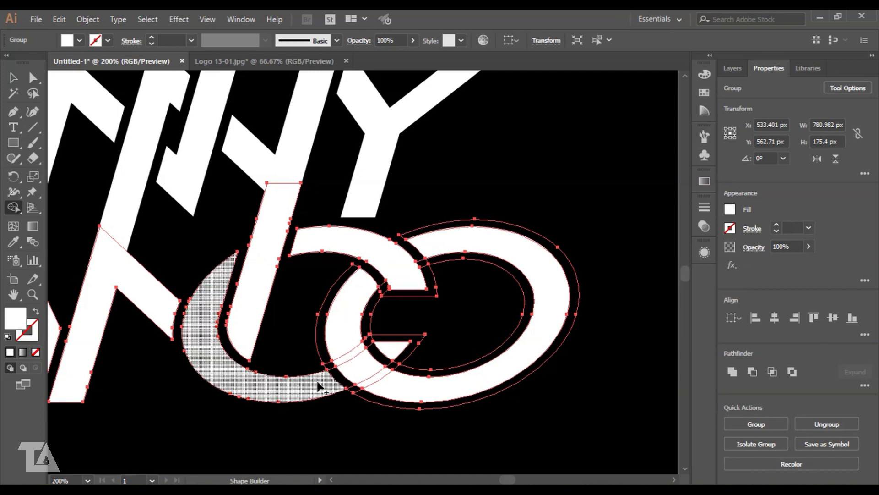
mouse_move(408, 388)
mouse_down()
mouse_move(362, 365)
mouse_move(345, 337)
mouse_up()
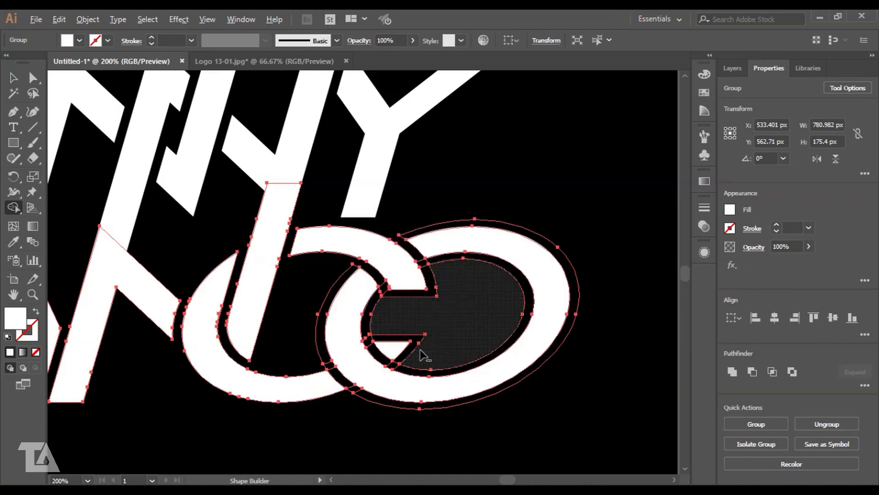
alt+click(394, 320)
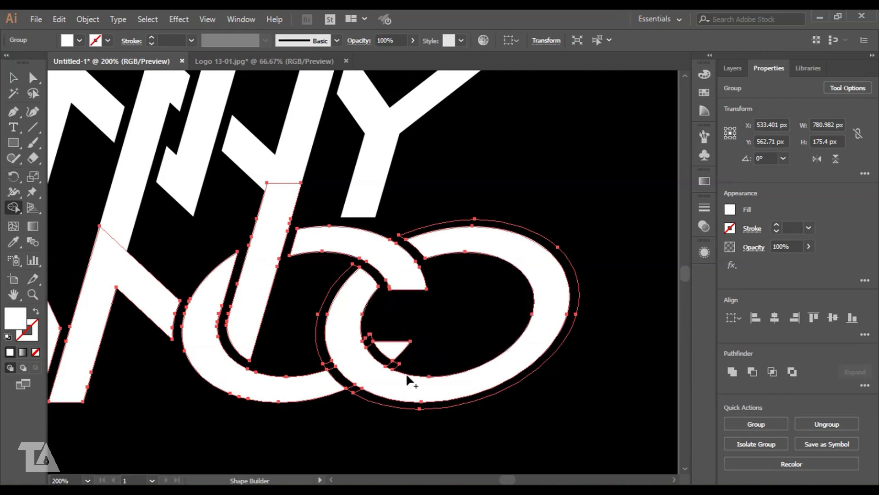
alt+click(372, 407)
- Select the whole logo and merge the split pieces of the lower-left stroke and the Y stem
key(v)
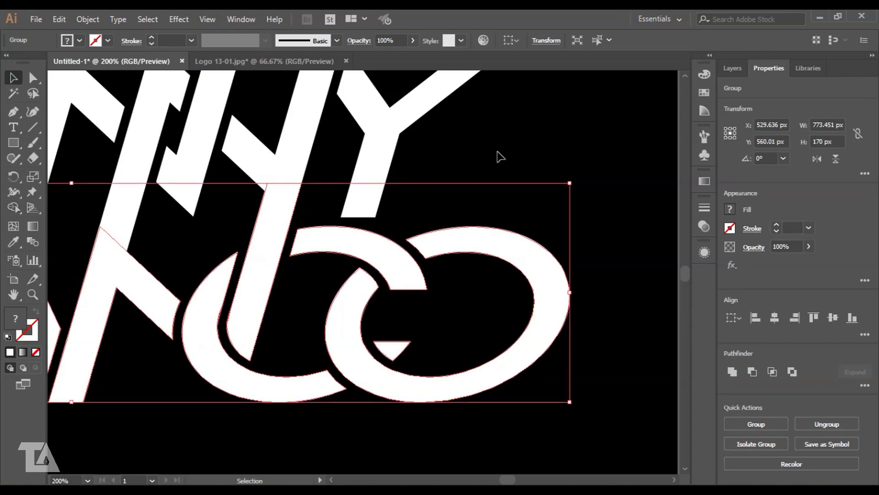
click(509, 160)
key(ctrl+1)
drag(176, 186, 534, 363)
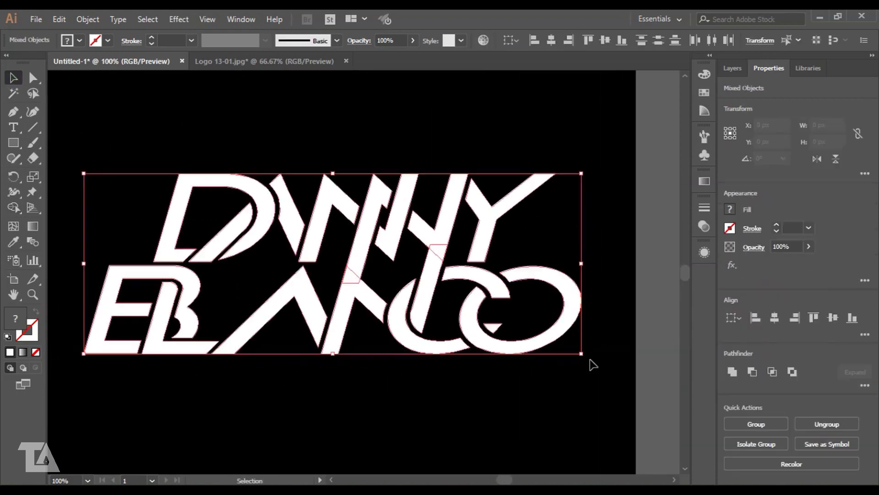
key(ctrl+equal)
key(ctrl+equal)
key(ctrl+equal)
key(shift+m)
drag(275, 375, 257, 321)
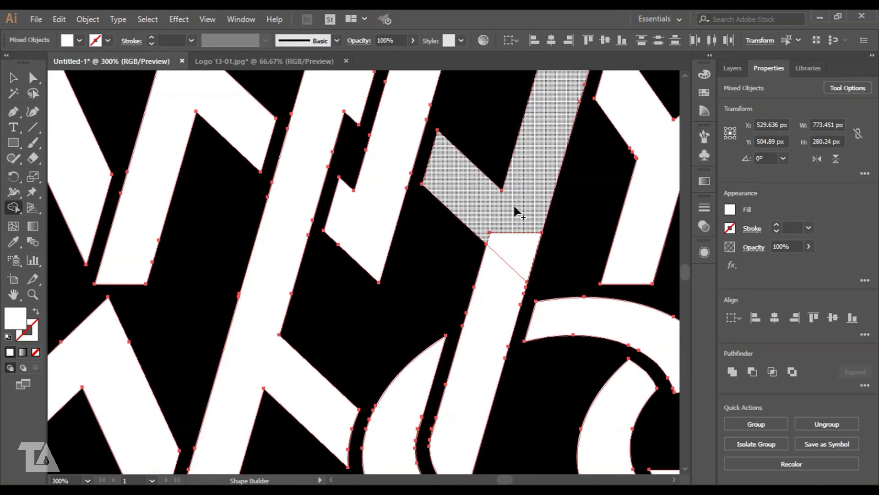
drag(513, 204, 498, 314)
key(v)
- Select the D's stroke paths and merge its split diagonal stroke into one shape
drag(245, 157, 471, 328)
click(304, 421)
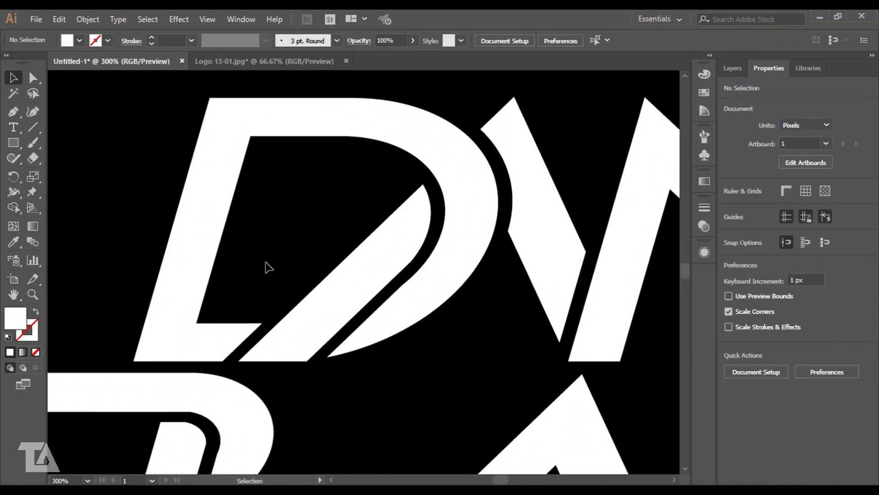
key(ctrl+equal)
key(ctrl+equal)
key(ctrl+equal)
drag(229, 202, 396, 390)
key(shift+m)
drag(303, 348, 309, 377)
key(v)
click(268, 159)
- Check the D group's selection, then marquee-select all of the logo's shapes
key(ctrl+minus)
key(ctrl+minus)
key(ctrl+minus)
key(ctrl+minus)
key(ctrl+minus)
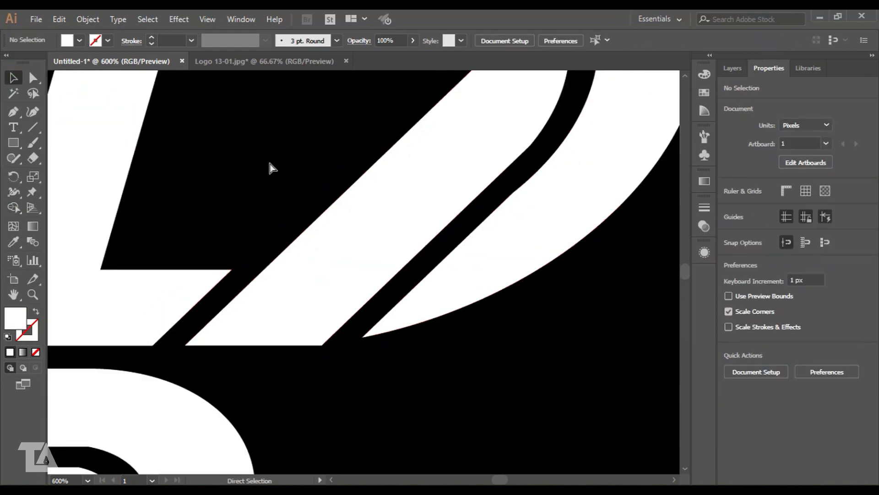
drag(465, 198, 316, 200)
click(316, 201)
click(144, 141)
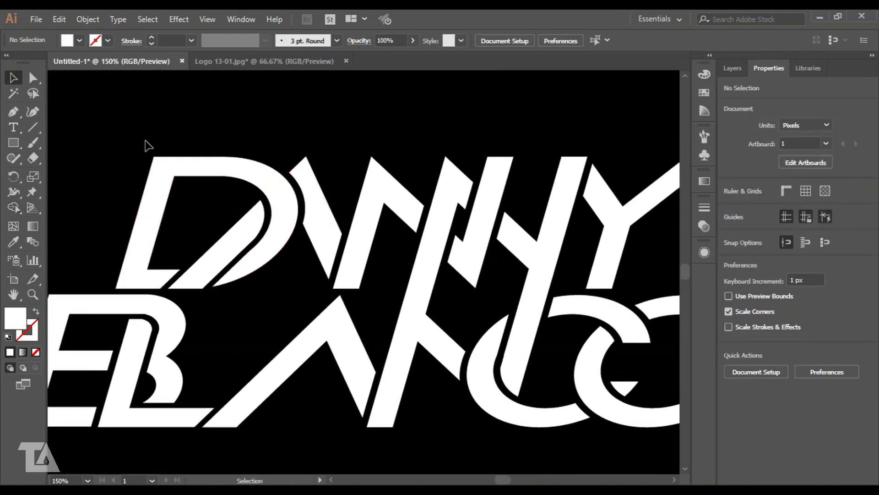
click(206, 167)
click(334, 120)
key(ctrl+plus)
drag(238, 284, 291, 261)
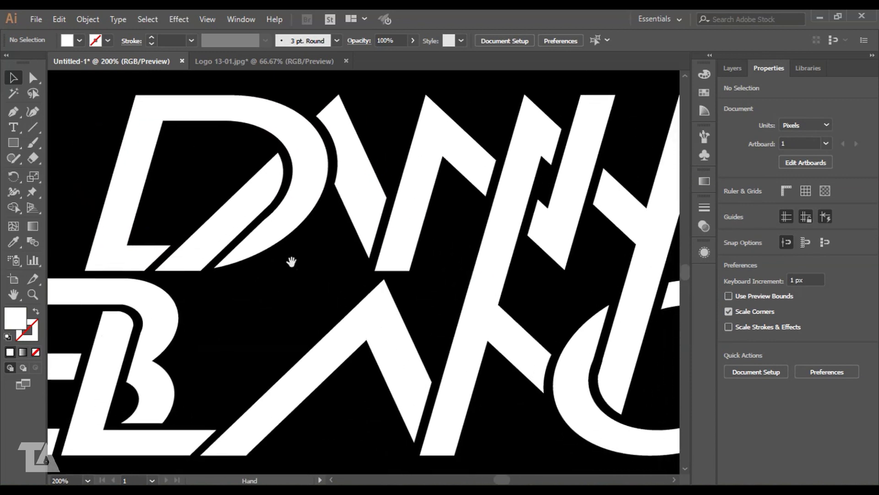
key(ctrl+minus)
drag(352, 269, 310, 274)
drag(85, 147, 659, 398)
- Zoom in and pan along BLANCO to the interlocking rings to inspect the joins
key(ctrl+plus)
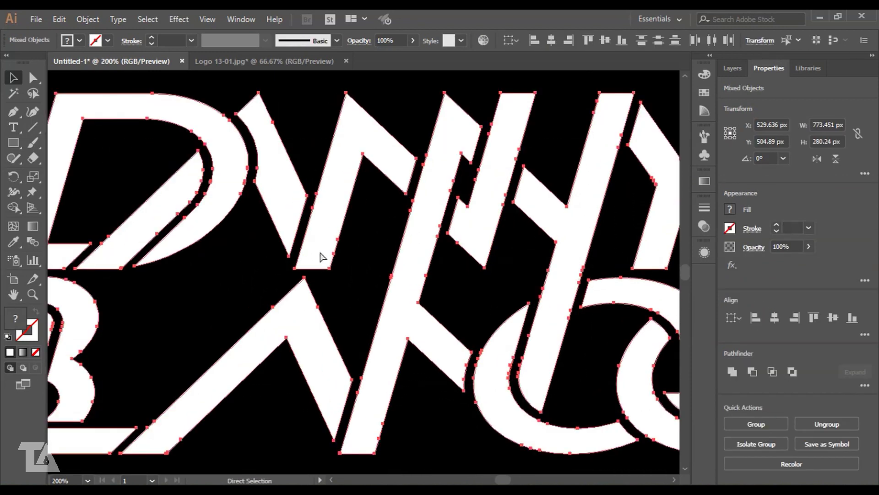
key(ctrl+plus)
drag(530, 354, 312, 271)
drag(477, 371, 321, 366)
drag(532, 363, 376, 361)
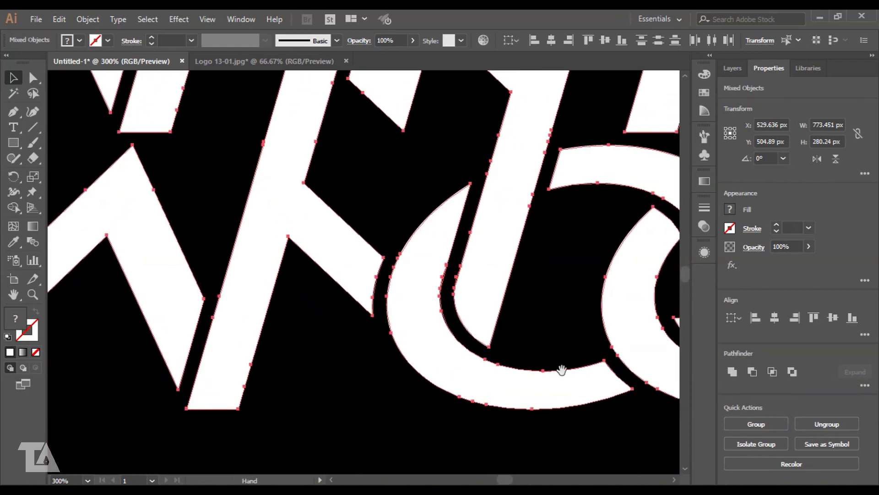
drag(563, 365, 516, 339)
scroll(530, 198, down, 5)
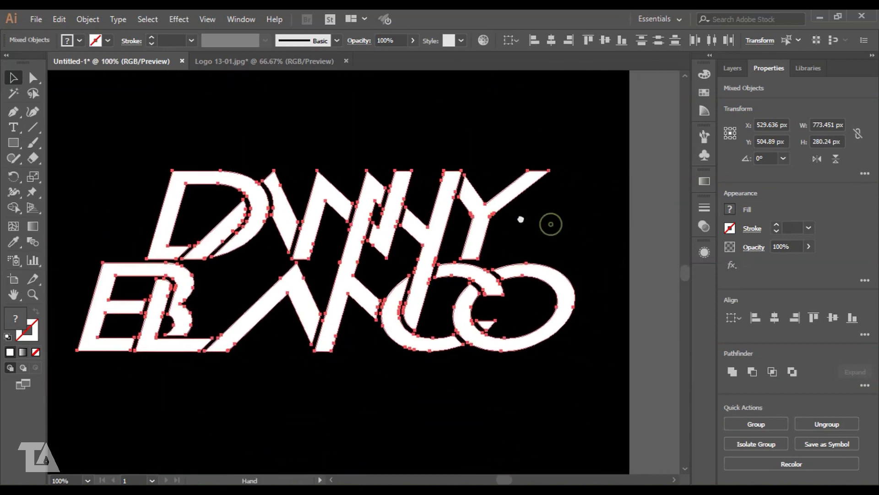
- Show the Layers panel and select all the artwork, nudging it before returning it to place
click(510, 163)
key(ctrl+minus)
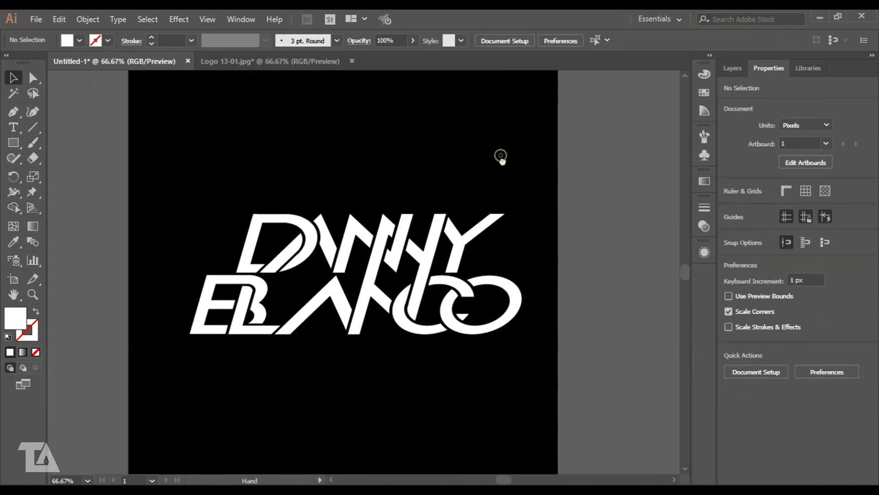
click(732, 68)
key(ctrl+a)
mouse_move(213, 133)
mouse_down()
mouse_move(255, 185)
mouse_move(239, 179)
mouse_move(224, 134)
mouse_up()
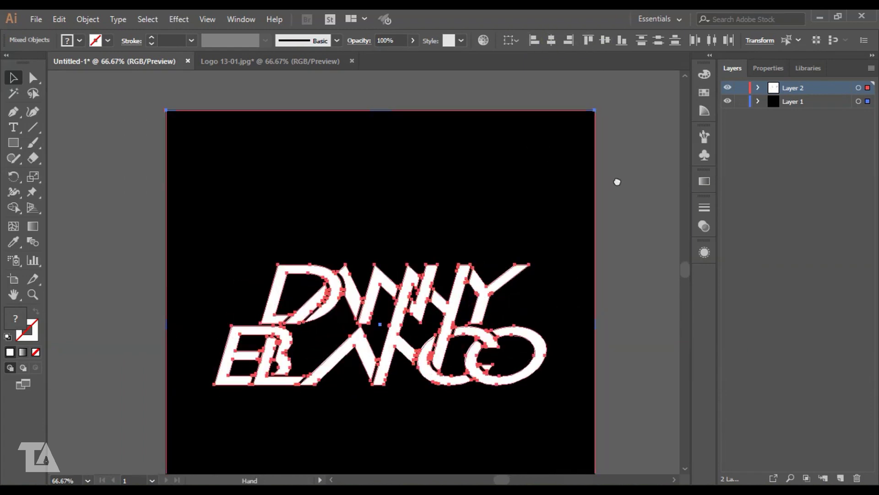
click(620, 199)
- Scale the logo group up to about 946 × 343 px and lock it with Ctrl+2
click(404, 219)
key(ctrl+minus)
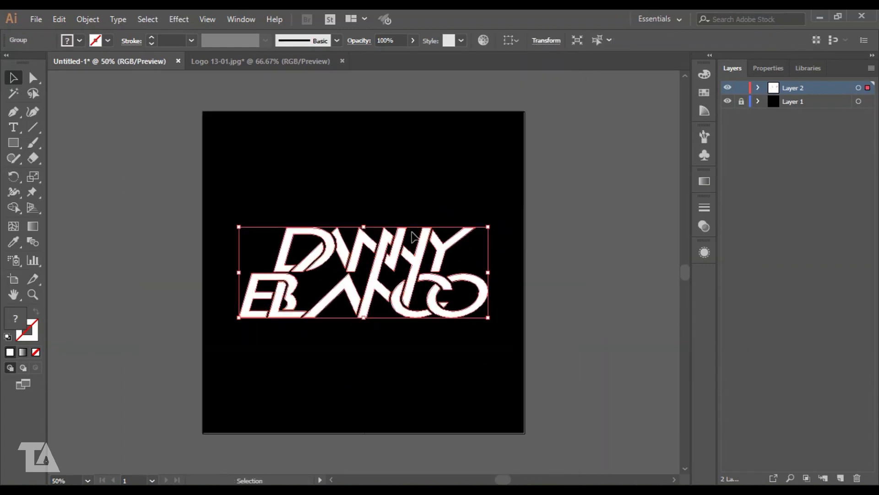
drag(489, 226, 514, 220)
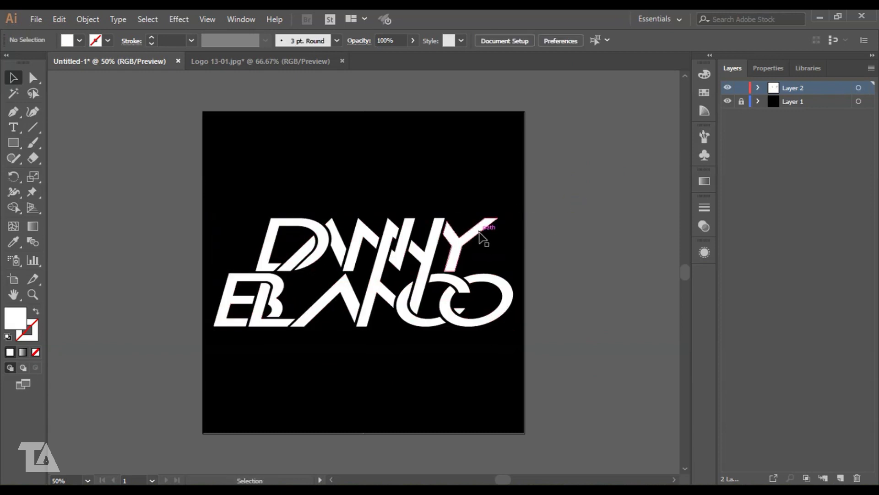
click(481, 236)
drag(512, 218, 509, 218)
key(ctrl+2)
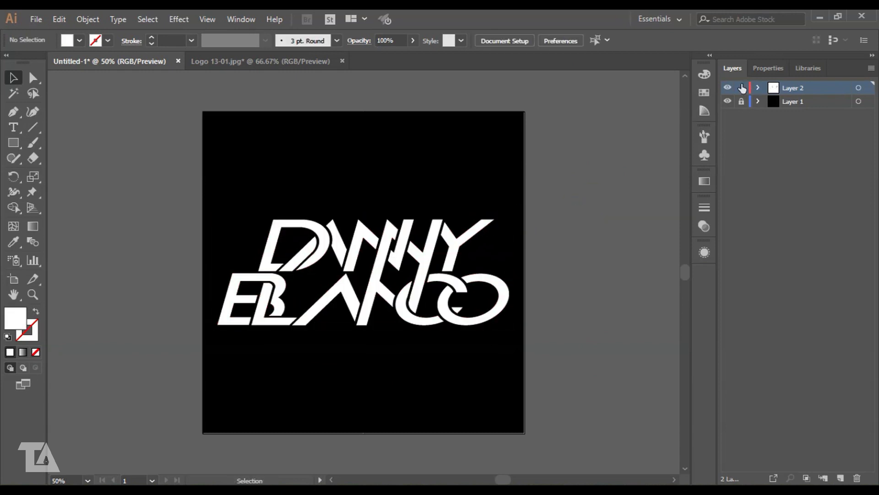
key(ctrl+plus)
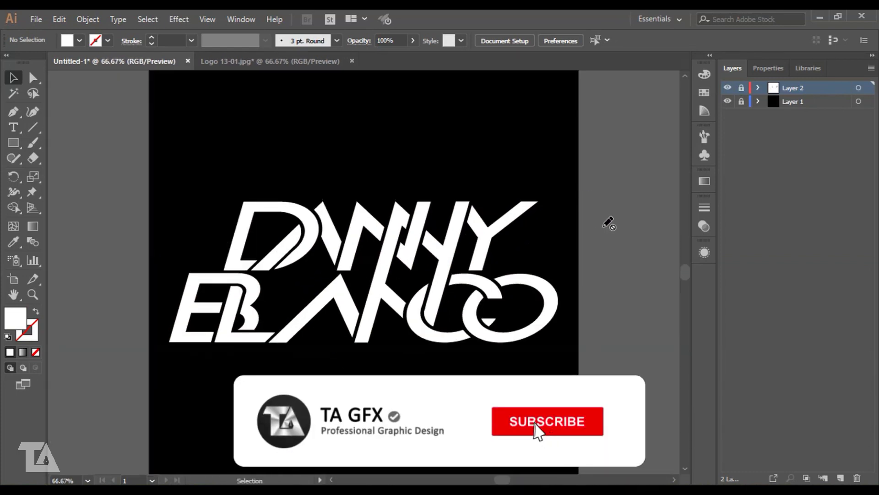